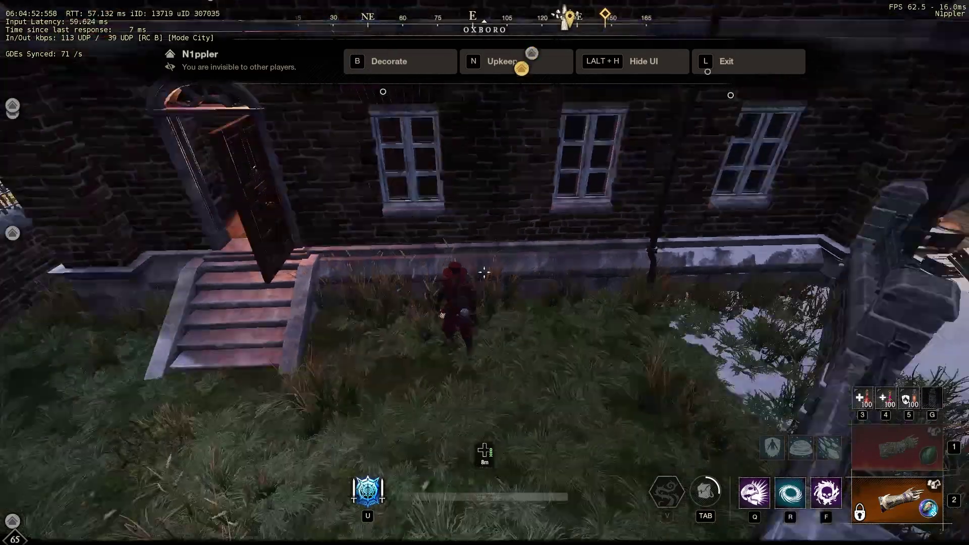
- Toggle the game HUD with Alt so the top menu bar and chat appear
key("alt")
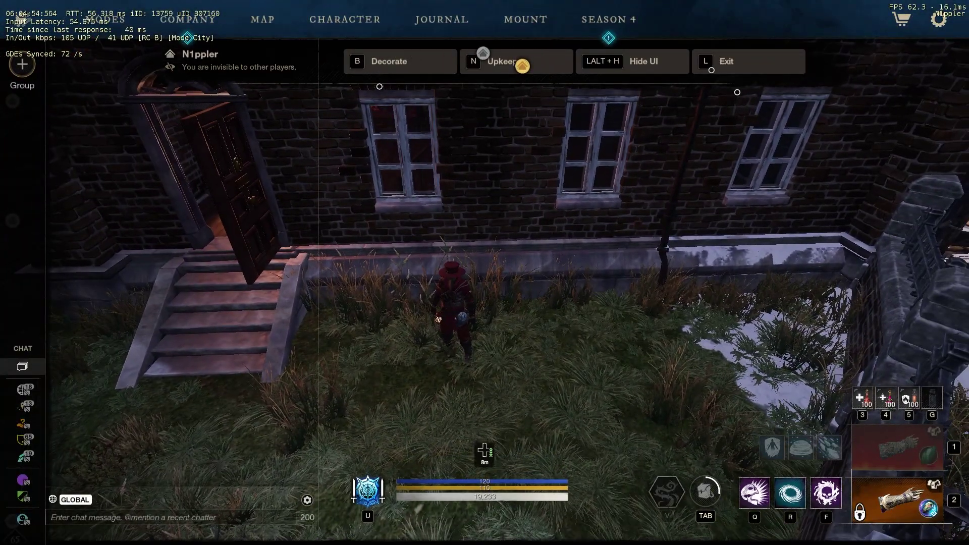
- Bring the New World Buddy site over the game and open the Gear Sets page
key("alt+Tab")
left_click_drag(522, 77, 573, 69)
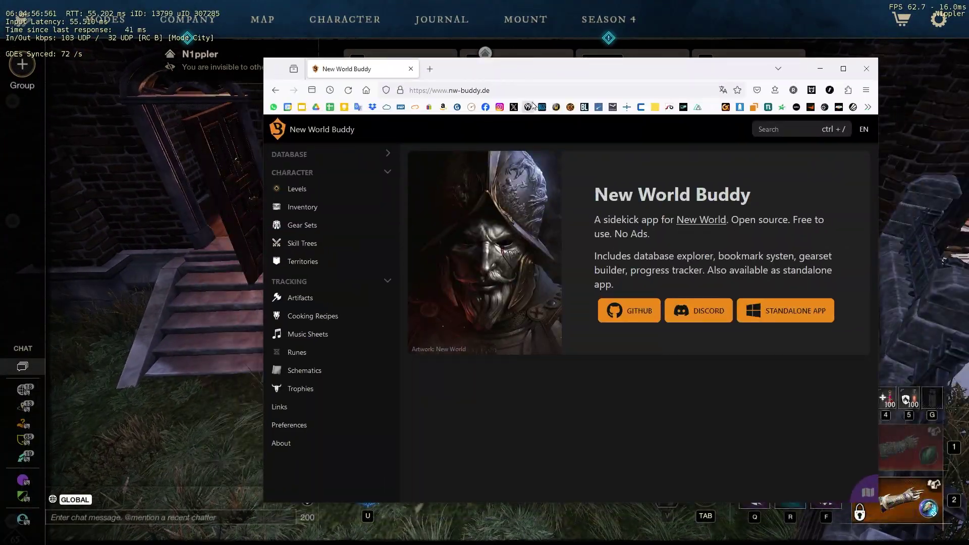
left_click(529, 90)
key("Escape")
left_click(303, 225)
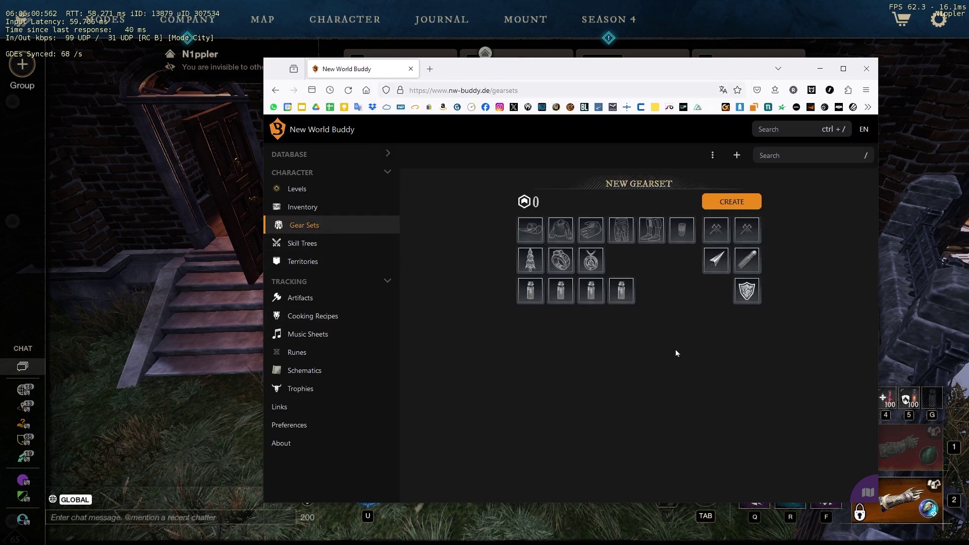
scroll(727, 298, "down", 1)
scroll(727, 297, "up", 1)
scroll(838, 290, "down", 2)
scroll(682, 295, "up", 2)
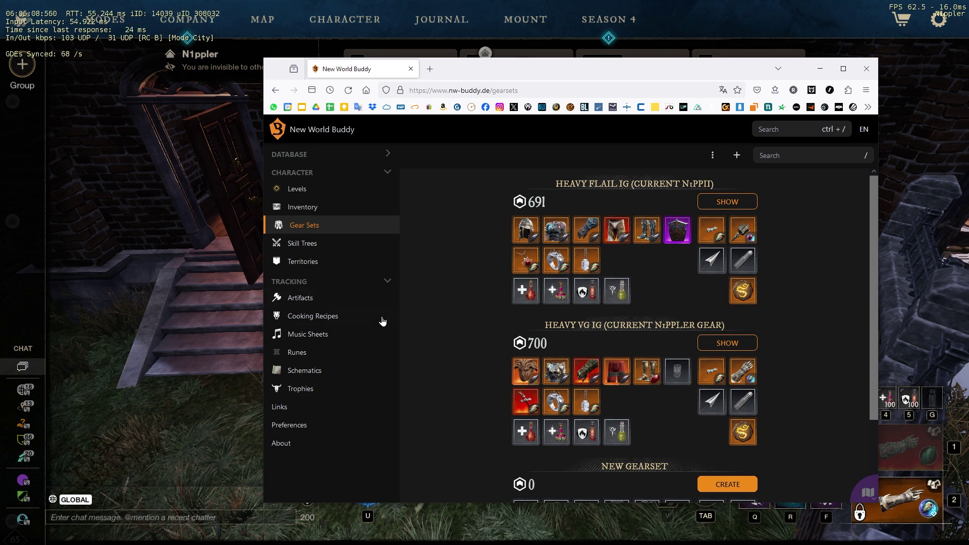
scroll(648, 302, "down", 1)
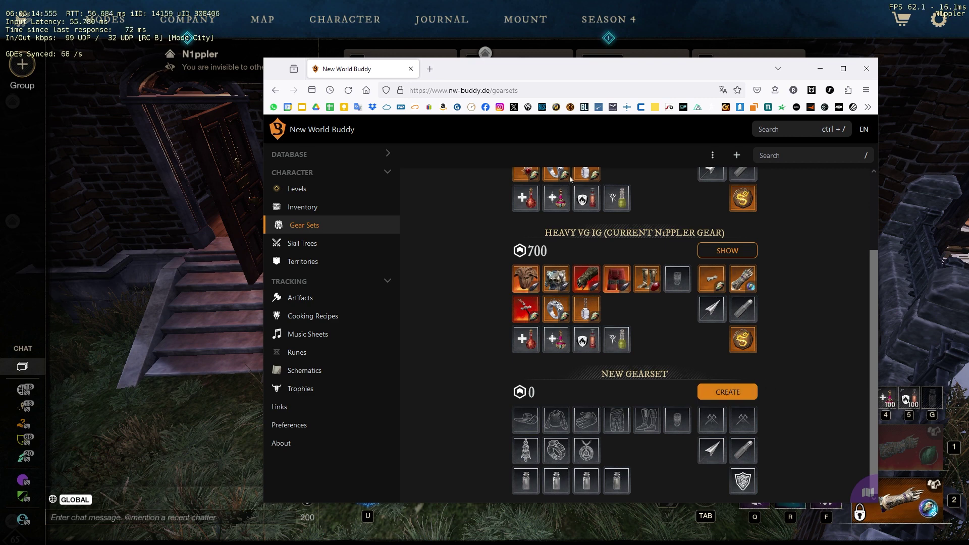
- Shift the browser window further left and return to the Gear Sets page
mouse_move(539, 69)
left_mouse_down()
mouse_move(470, 75)
mouse_move(575, 81)
left_mouse_up()
scroll(626, 227, "up", 2)
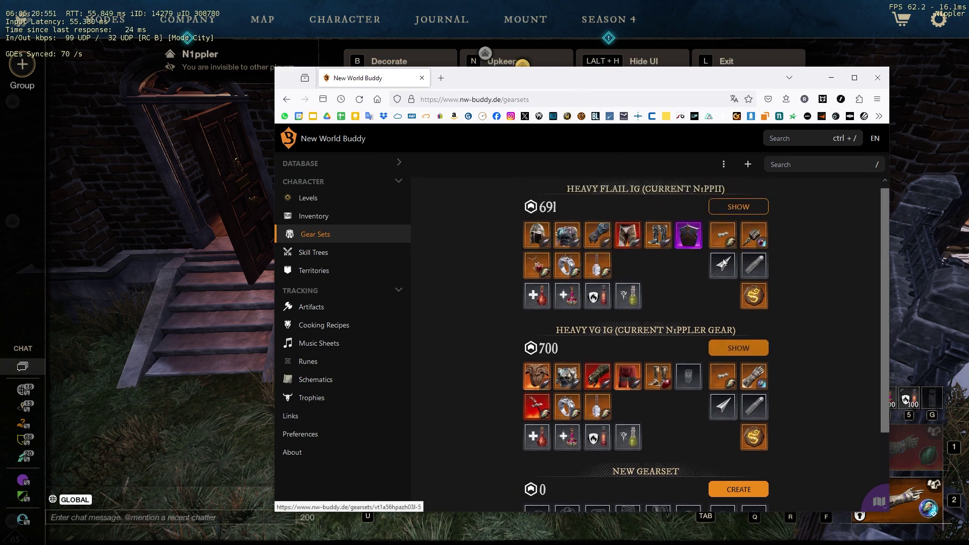
scroll(625, 227, "down", 2)
left_click_drag(534, 81, 491, 77)
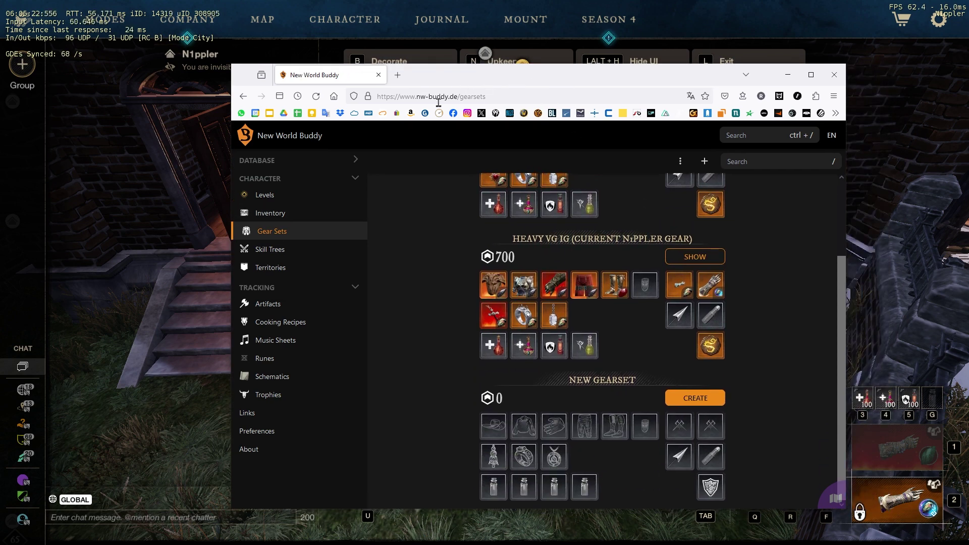
left_click(457, 97)
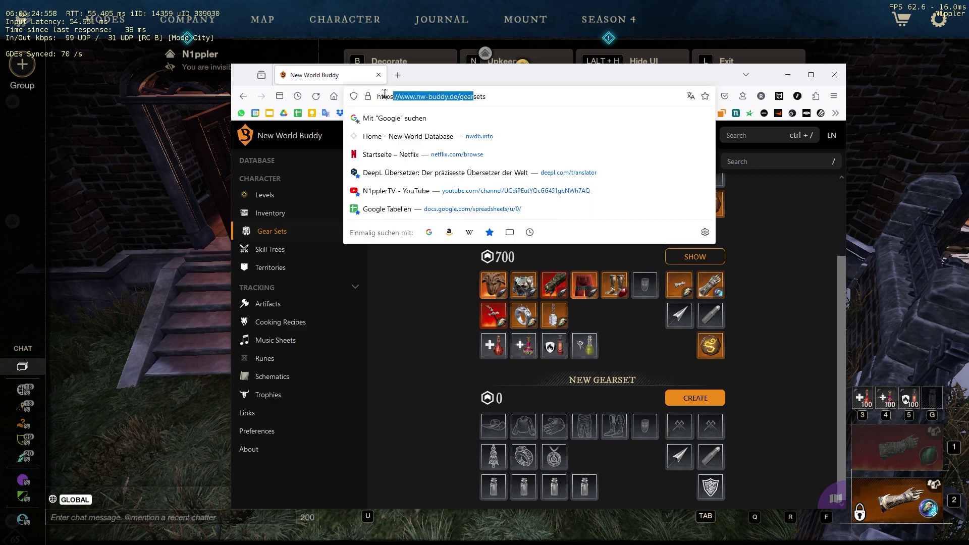
key("Escape")
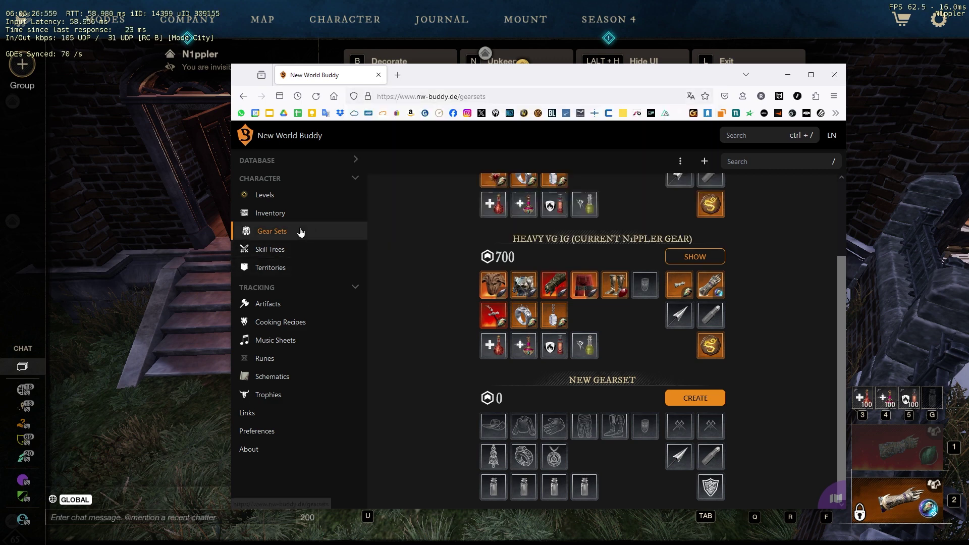
left_click(292, 234)
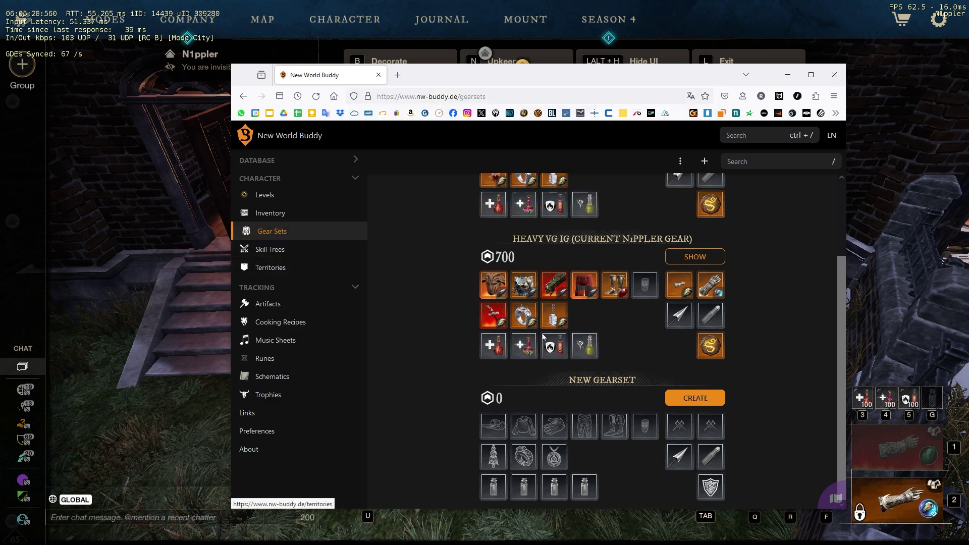
scroll(760, 208, "up", 2)
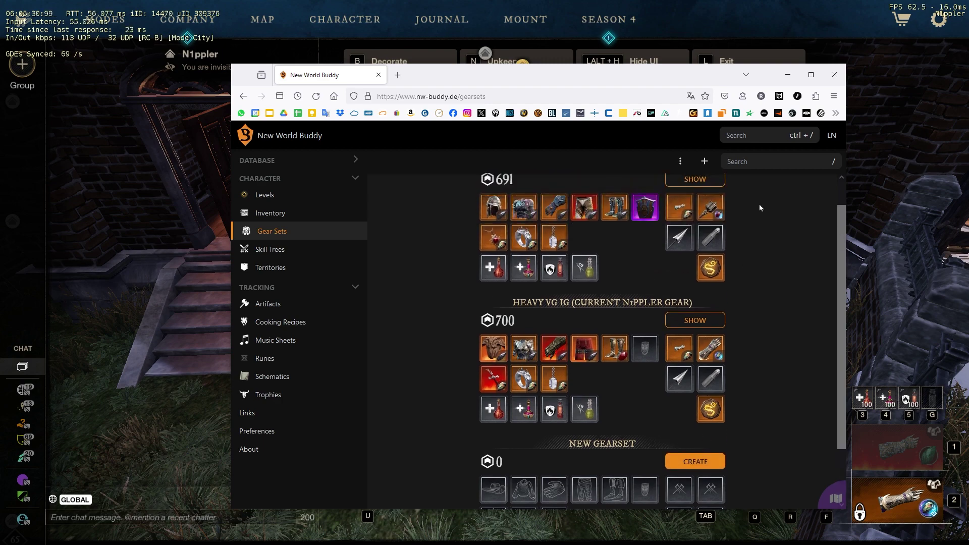
- In the maximized browser, create a new gear set named 'Test Youtube'
double_click(810, 75)
left_click(920, 144)
left_click_drag(484, 285, 381, 290)
type("TEs")
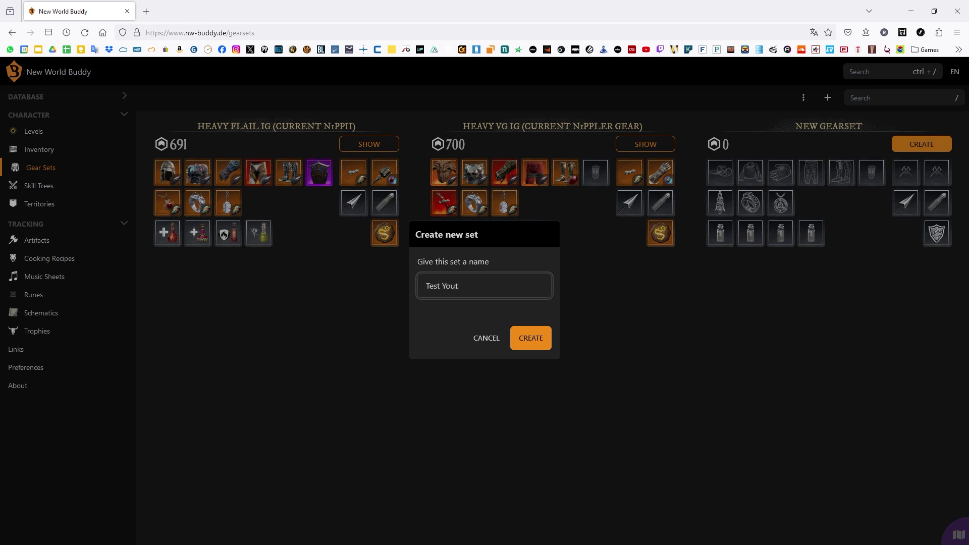
left_click(530, 337)
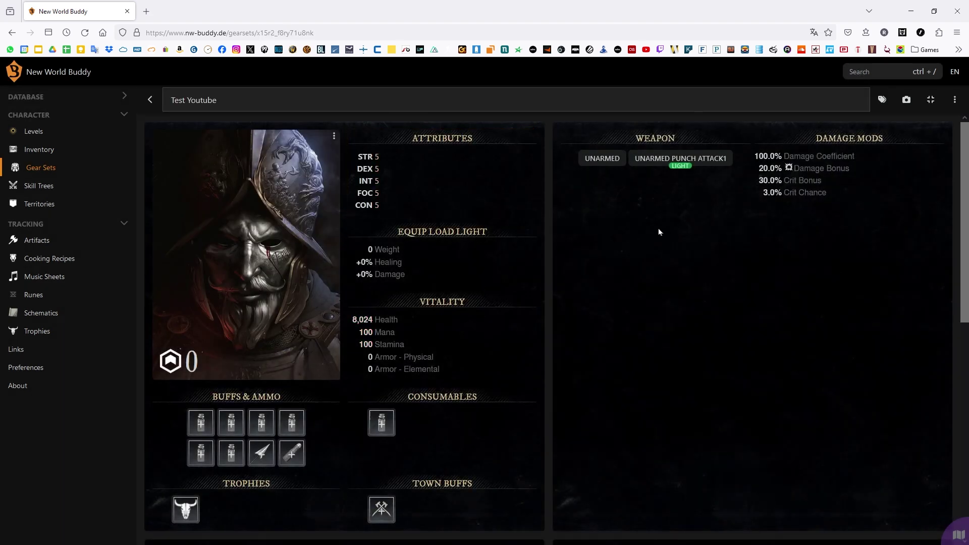
scroll(627, 217, "down", 5)
scroll(608, 225, "down", 3)
scroll(593, 315, "up", 5)
scroll(594, 315, "up", 3)
scroll(606, 283, "down", 5)
scroll(679, 252, "down", 3)
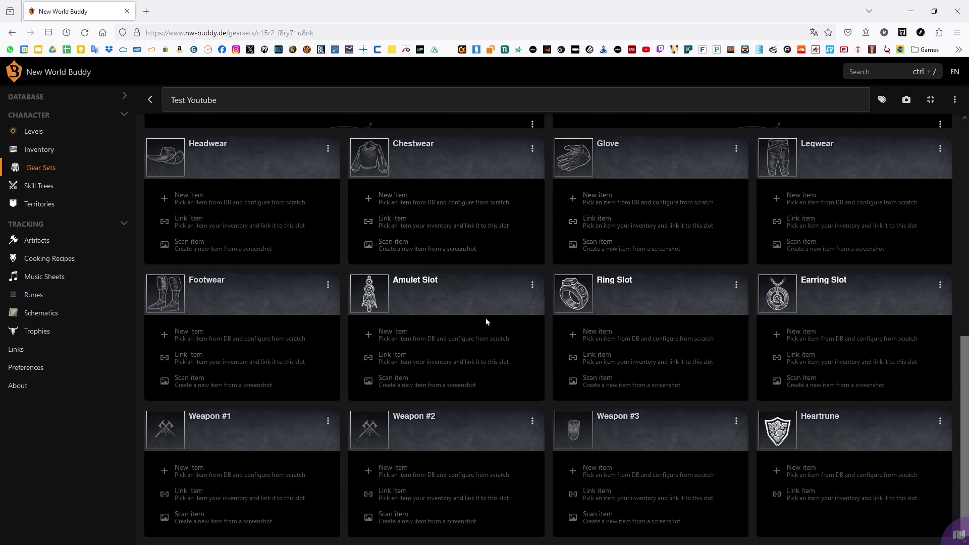
scroll(580, 386, "up", 5)
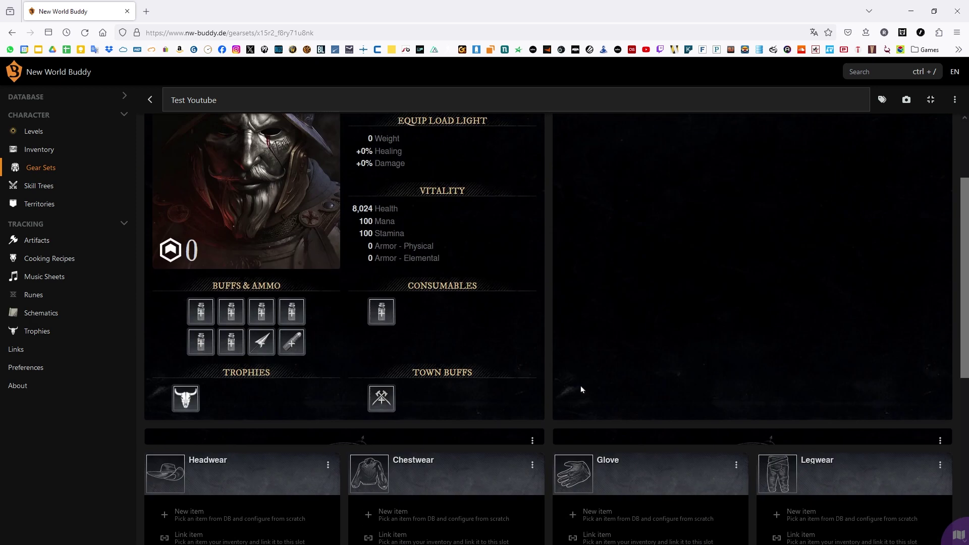
scroll(634, 367, "up", 3)
scroll(788, 189, "down", 5)
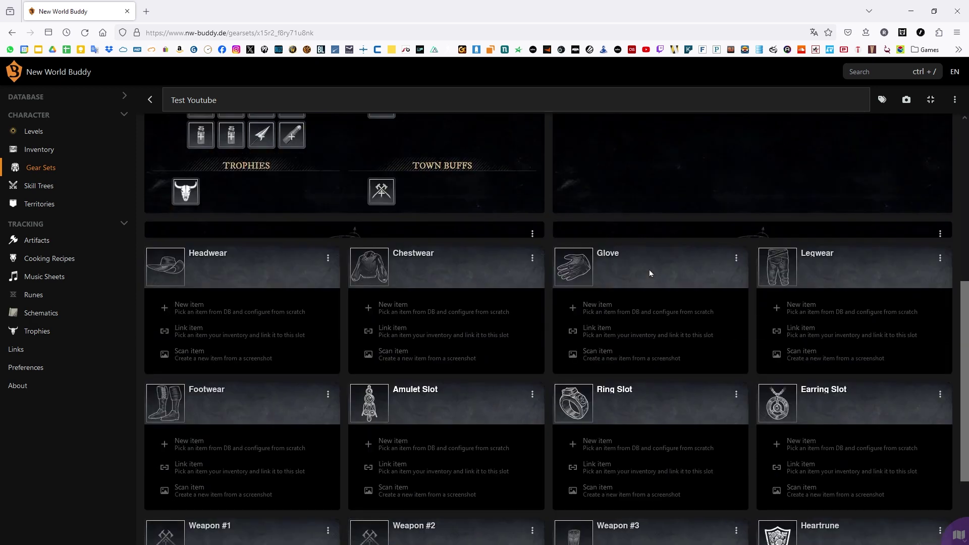
scroll(632, 258, "up", 3)
scroll(699, 306, "down", 5)
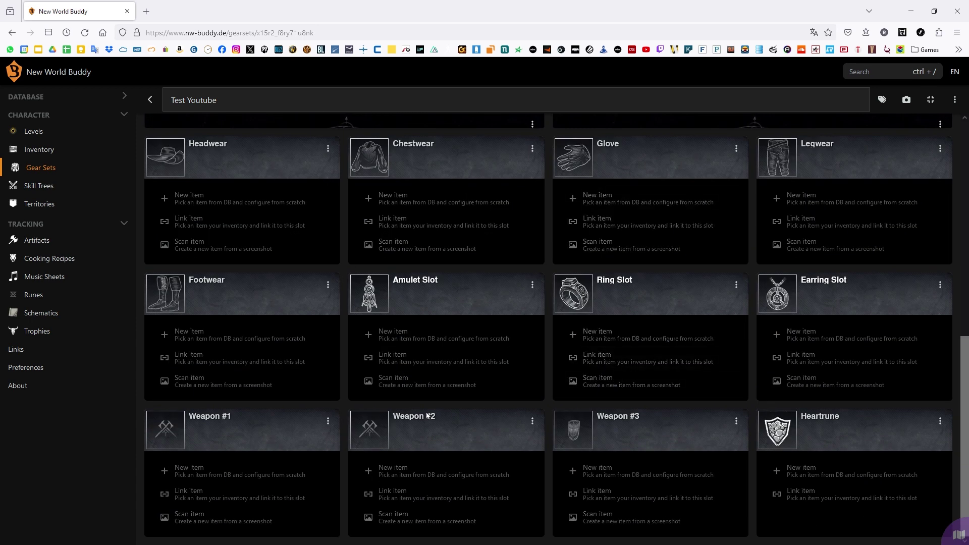
scroll(485, 363, "up", 2)
scroll(484, 379, "up", 3)
scroll(478, 395, "up", 3)
scroll(478, 395, "down", 5)
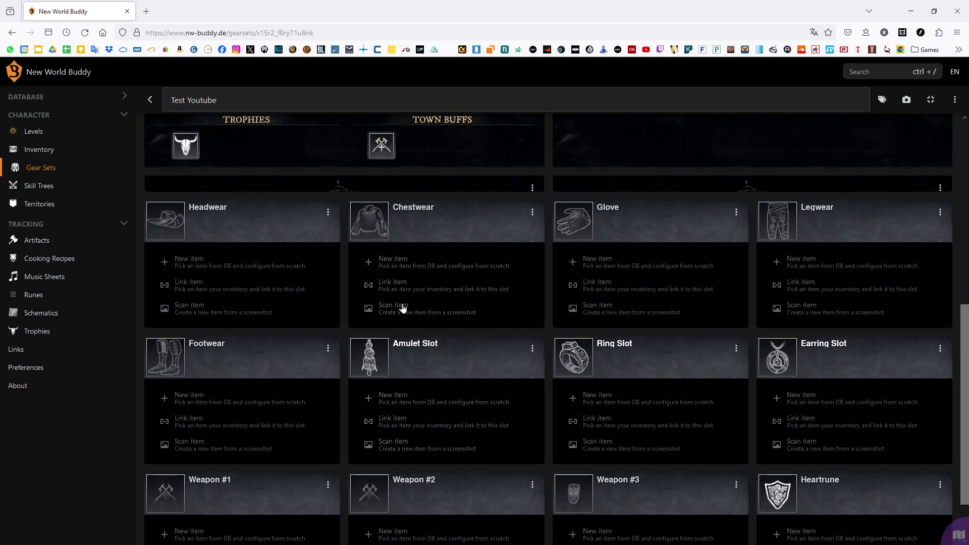
- Open the Headwear card's three-dot menu of add-item options
left_click(328, 213)
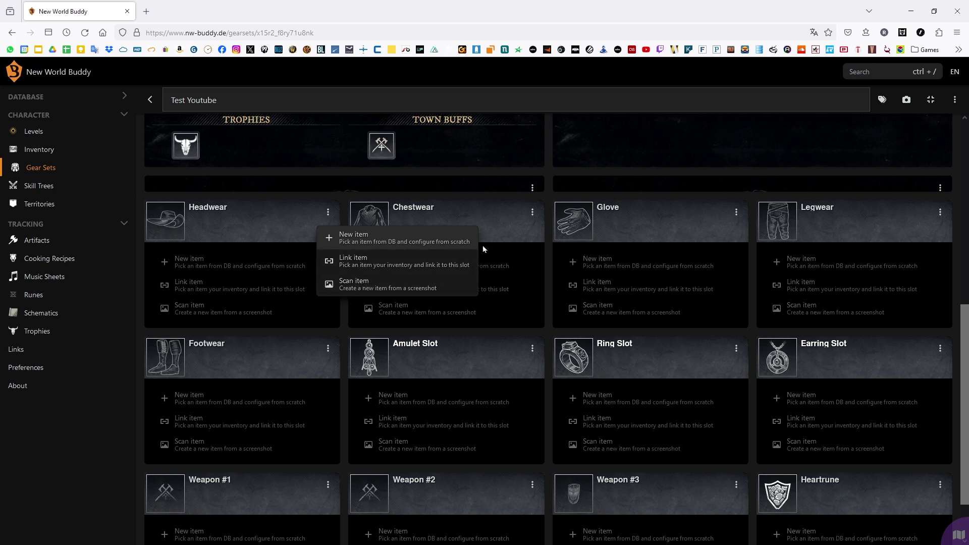
- Snip the equipped Woodgrain Helm's tooltip from the in-game inventory
left_click(431, 33)
mouse_move(469, 11)
left_mouse_down()
mouse_move(585, 46)
mouse_move(628, 84)
left_mouse_up()
key("alt+Tab")
key("Tab")
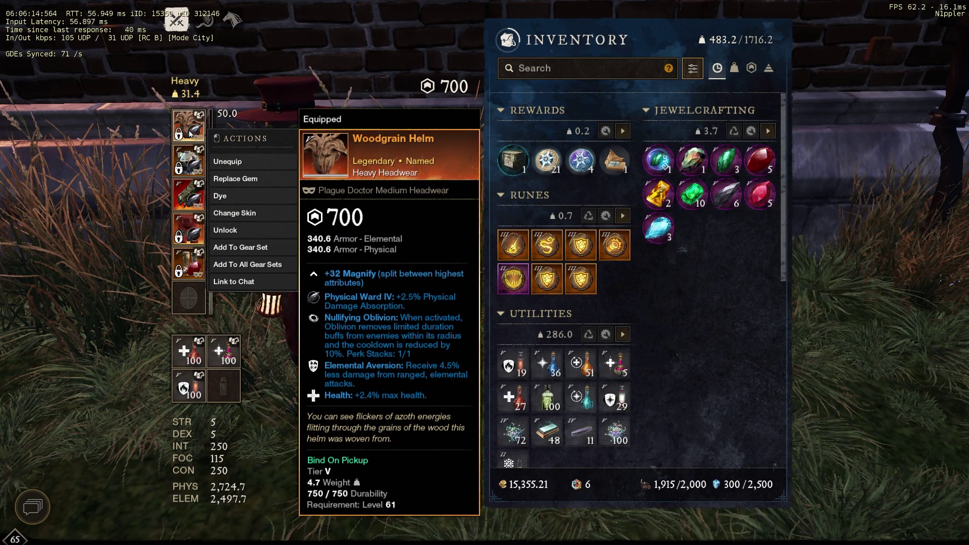
key("super+shift+s")
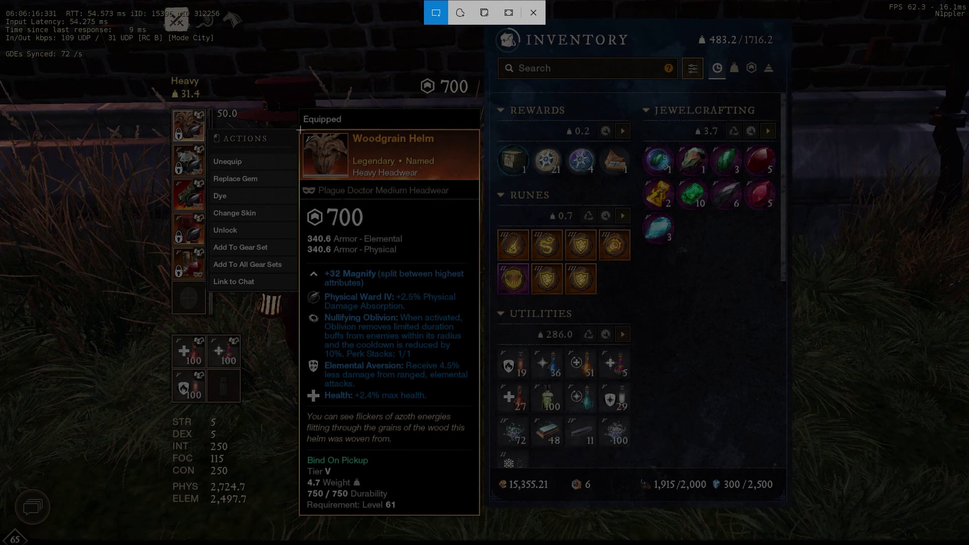
left_click_drag(301, 130, 481, 409)
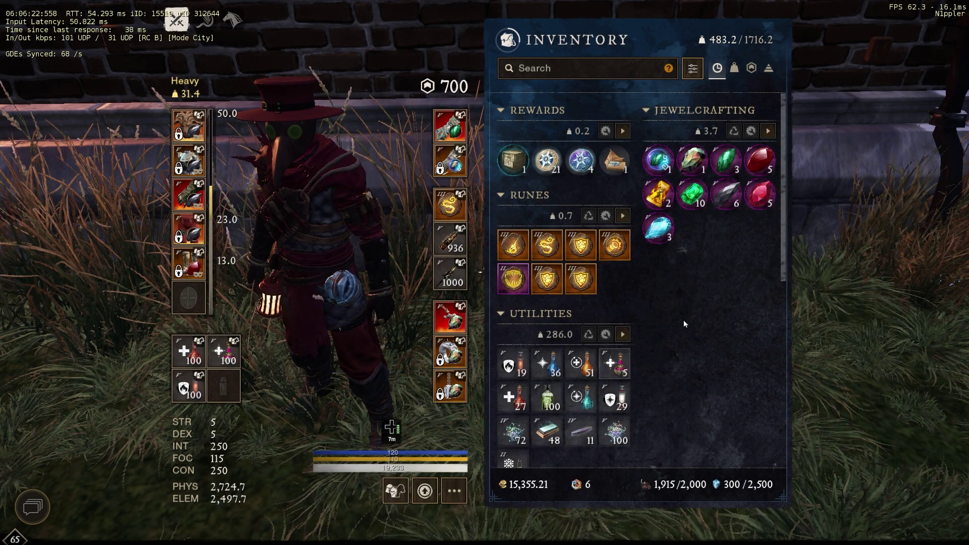
- Return to the maximized browser and open the Headwear slot's add-item options
key("Tab")
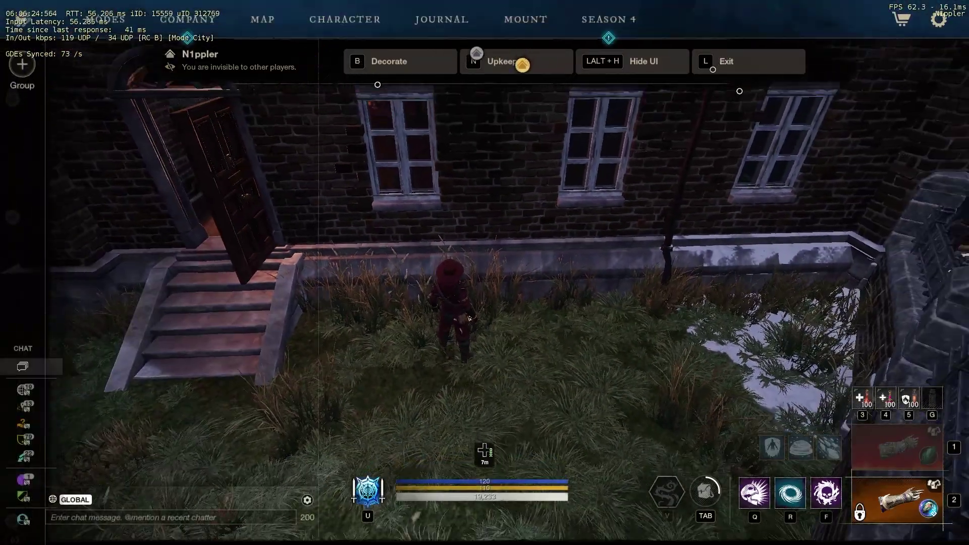
key("alt+Tab")
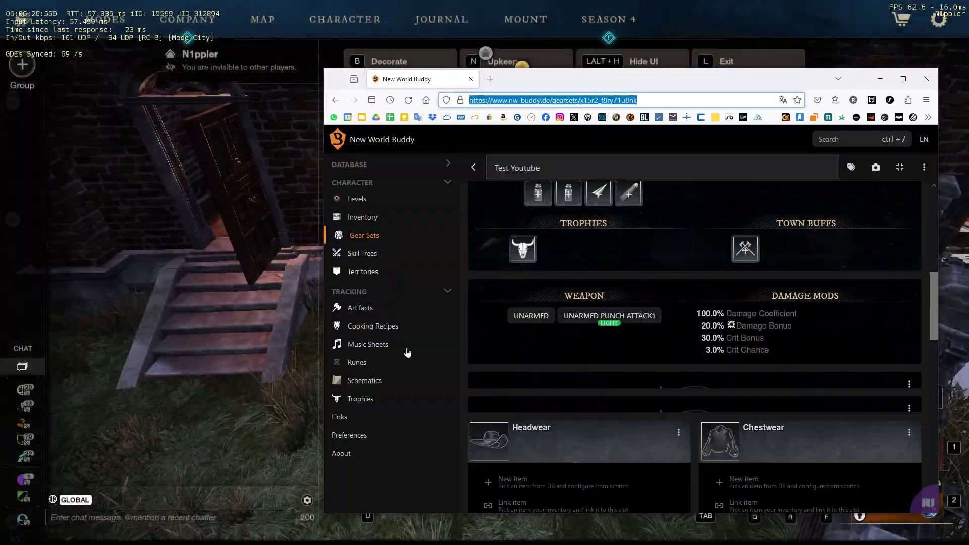
double_click(902, 79)
scroll(473, 208, "down", 3)
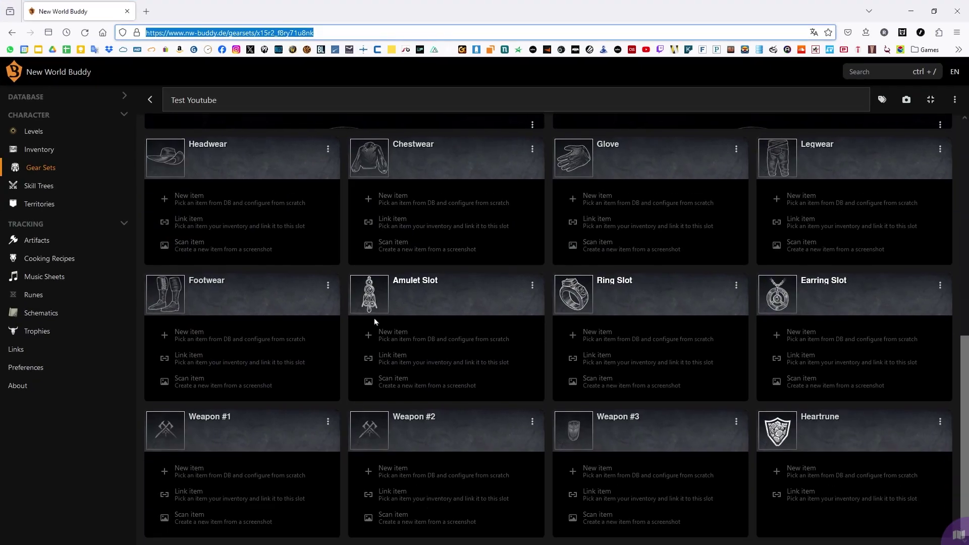
scroll(374, 317, "up", 3)
left_click(329, 346)
- Paste the helm tooltip screenshot into the Gear Importer via Scan item
left_click(360, 416)
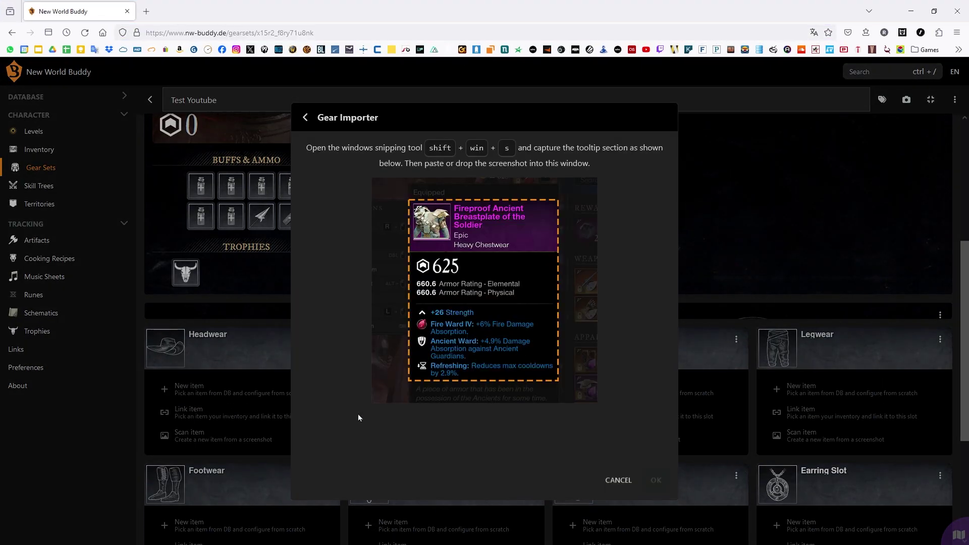
key("ctrl+v")
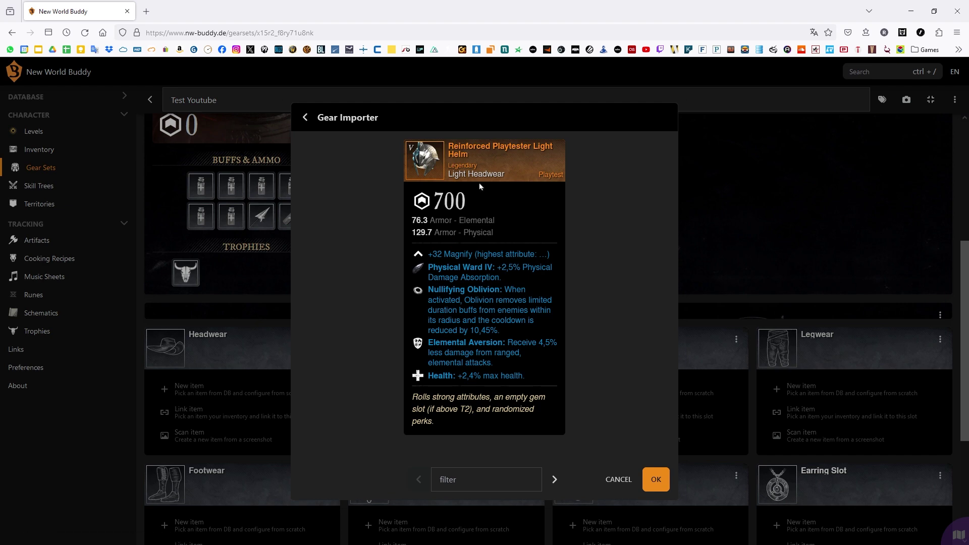
left_click_drag(506, 175, 445, 180)
mouse_move(441, 9)
left_mouse_down()
mouse_move(520, 52)
mouse_move(508, 56)
left_mouse_up()
double_click(509, 56)
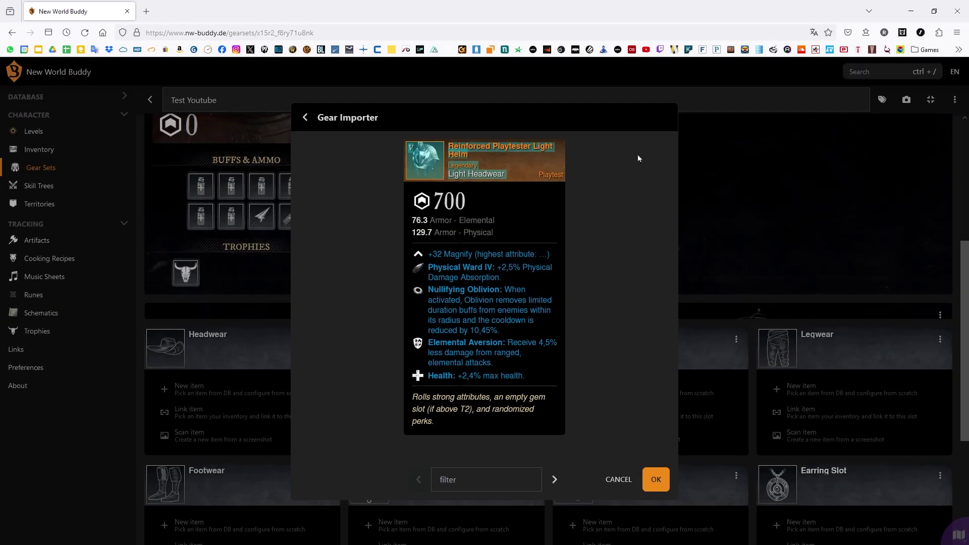
- Cycle the helm candidates back to the heavy helm with 408.7 elemental armor
left_click(554, 480)
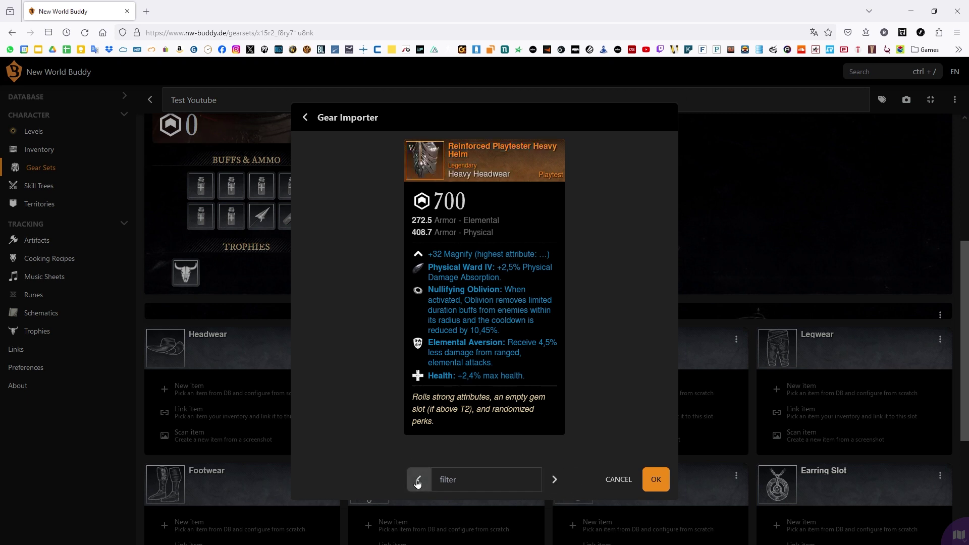
left_click(418, 479)
left_click(555, 479)
left_click(555, 479)
left_click(554, 478)
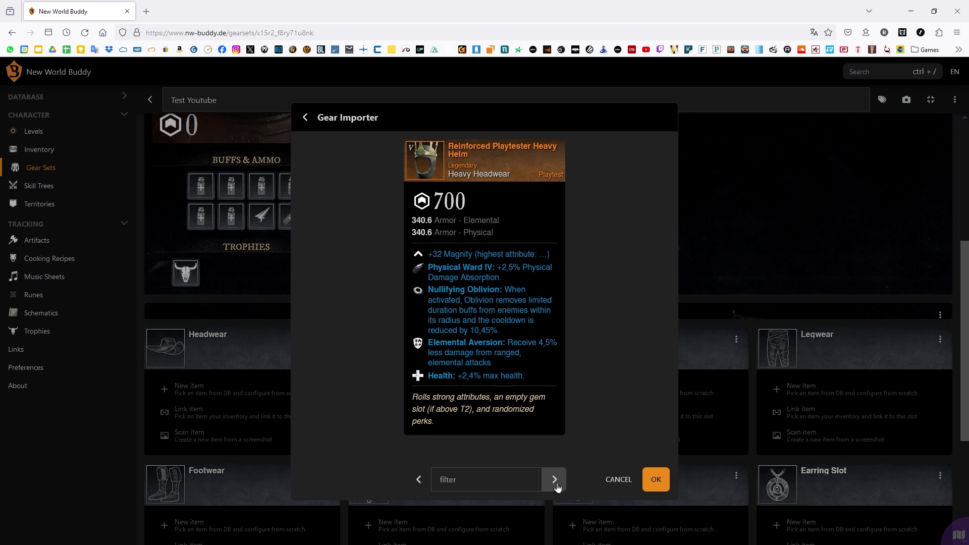
left_click(554, 479)
left_click(555, 479)
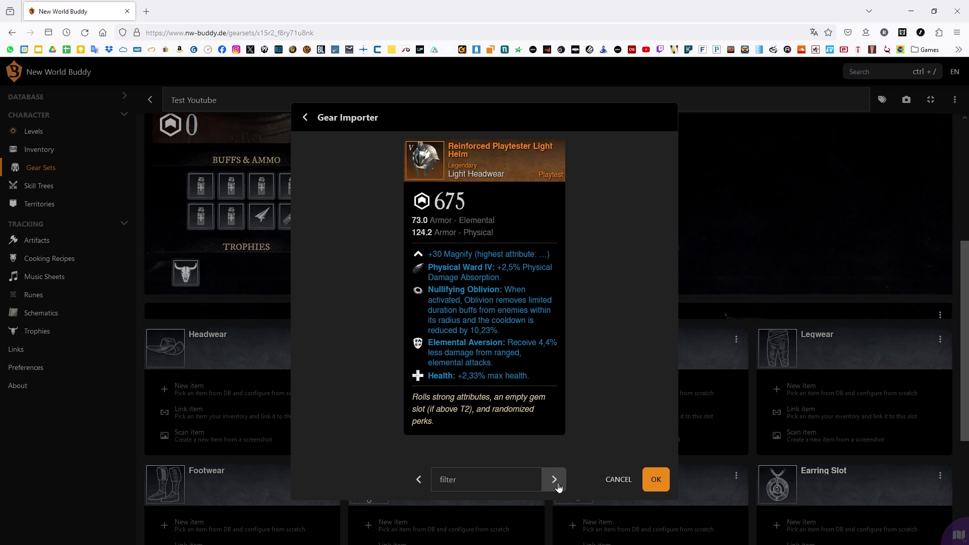
left_click(418, 479)
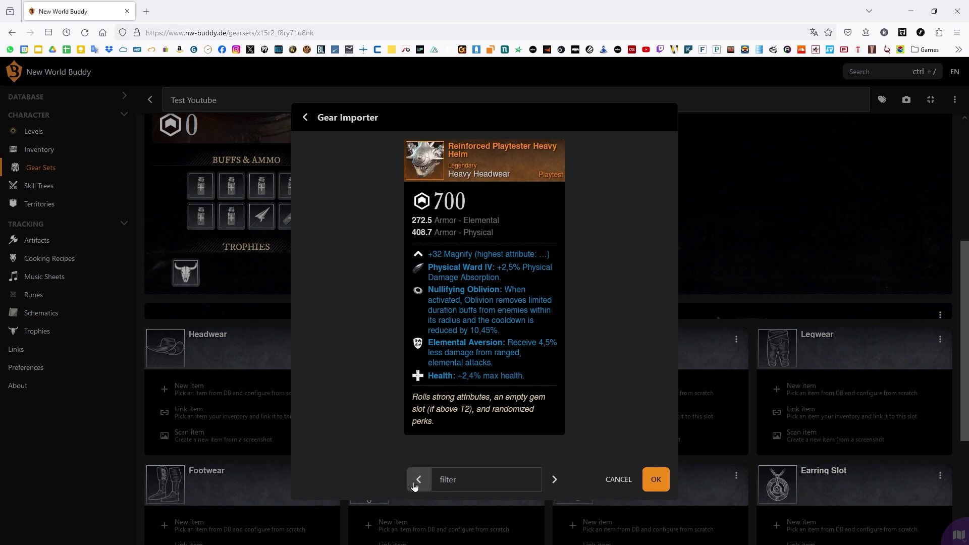
left_click(417, 481)
left_click(415, 479)
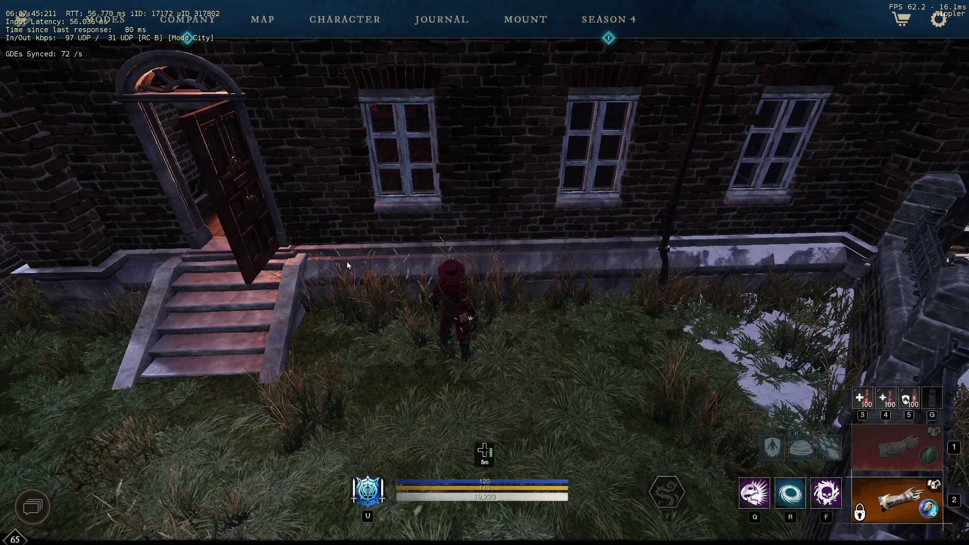
- Inspect the equipped helm in the game inventory, then return to the importer
key("Tab")
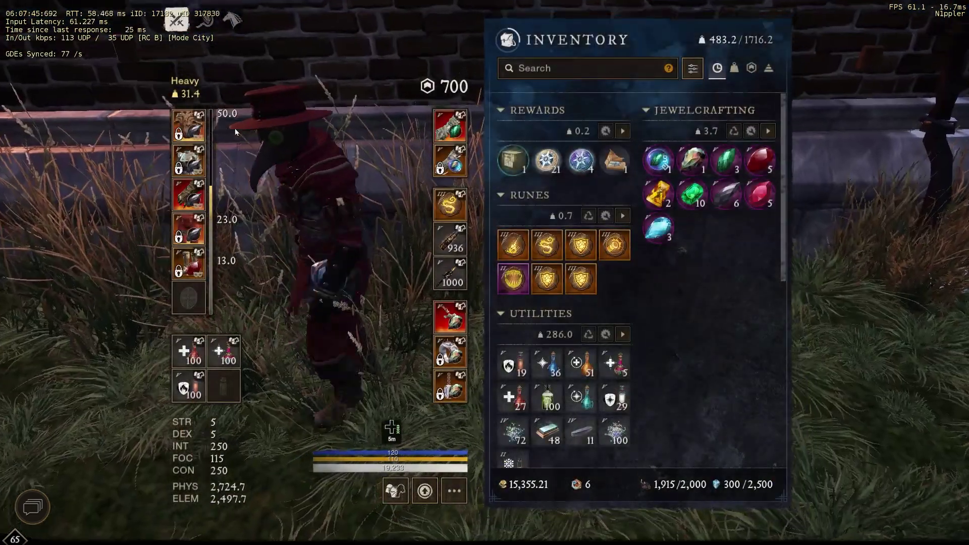
right_click(185, 121)
key("Escape")
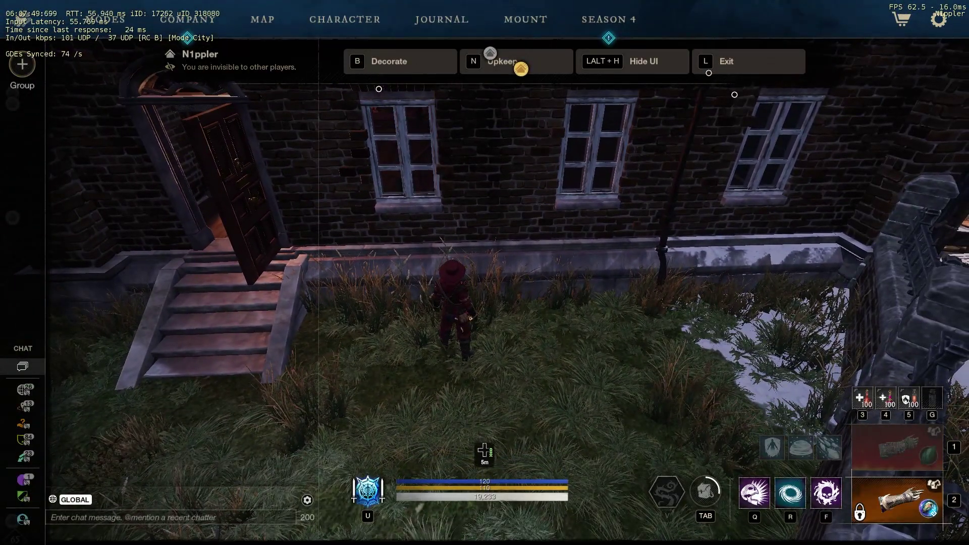
key("alt+Tab")
- View one more helm candidate, then cancel the Gear Importer without importing
left_click_drag(598, 102, 449, 59)
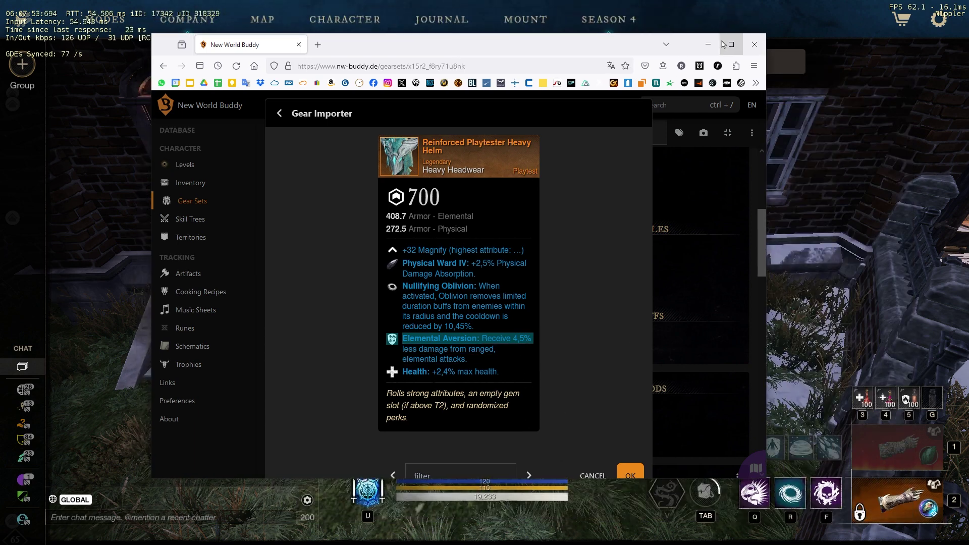
left_click(536, 476)
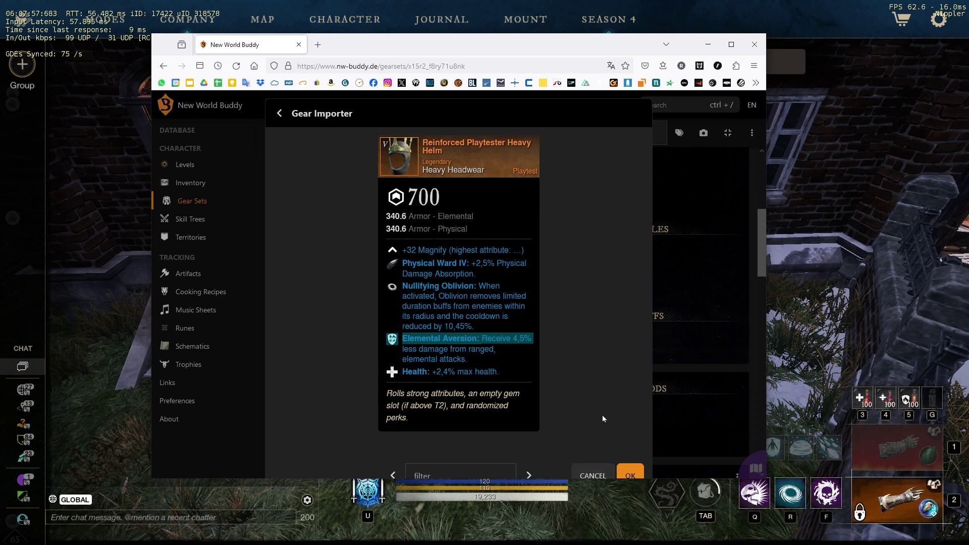
left_click(593, 476)
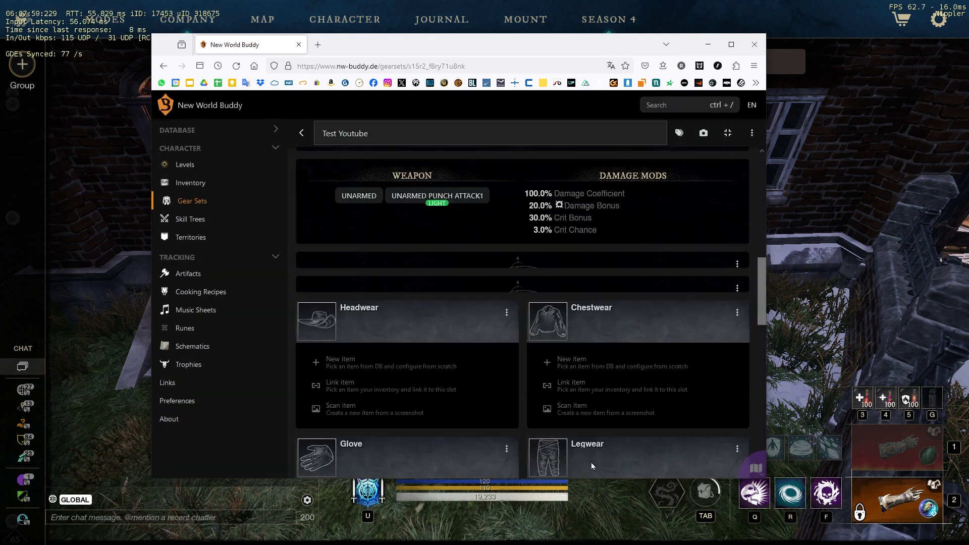
- Add the Woodgrain Helm to Headwear as a new item found by searching 'wood'
left_click(507, 312)
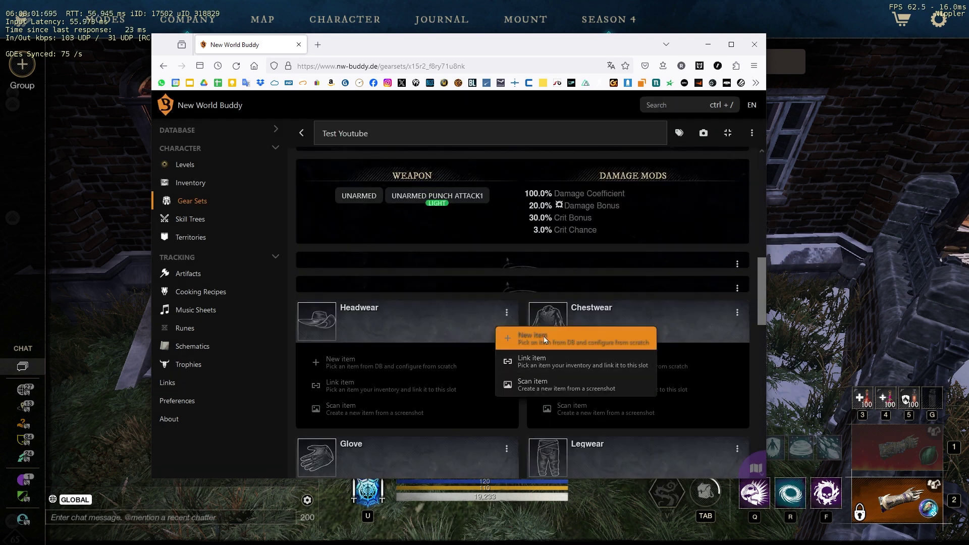
left_click(545, 338)
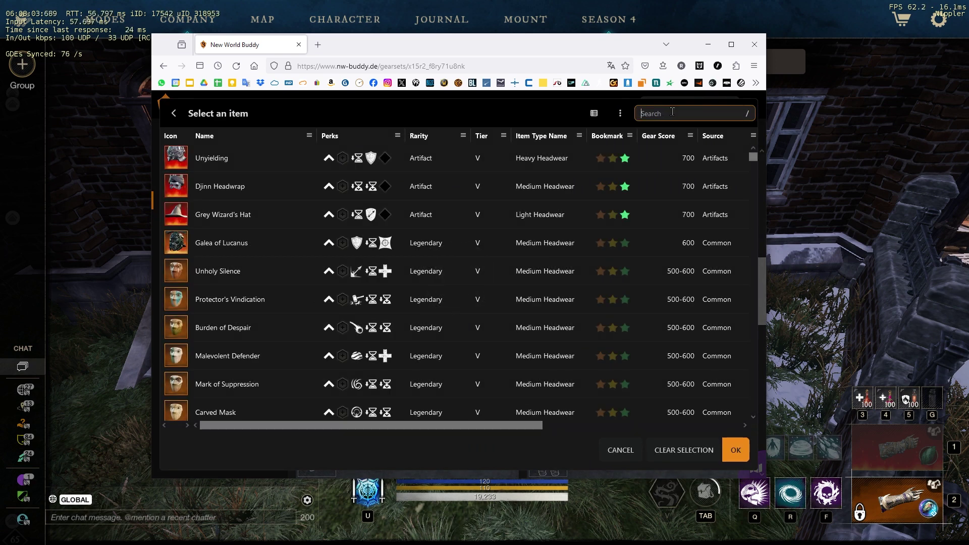
type("wood")
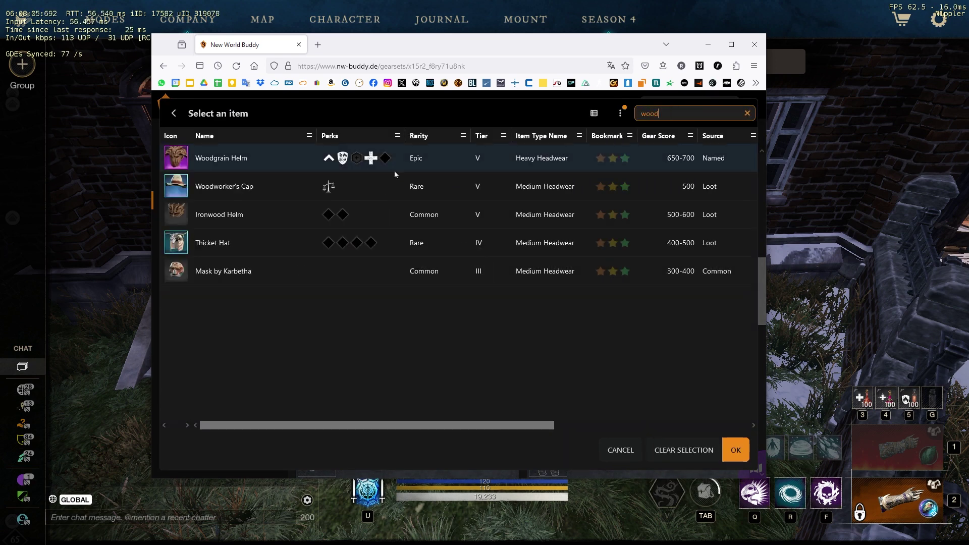
left_click(261, 158)
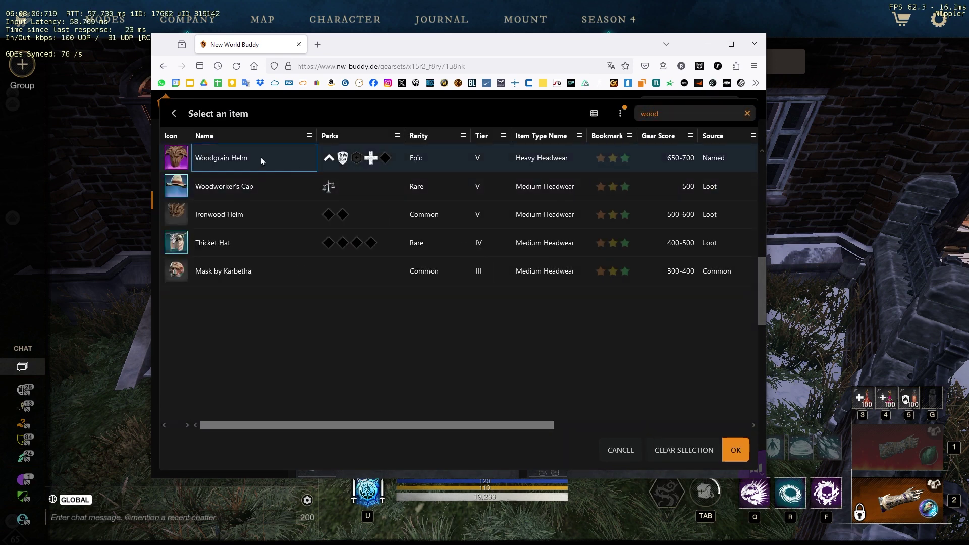
left_click(735, 450)
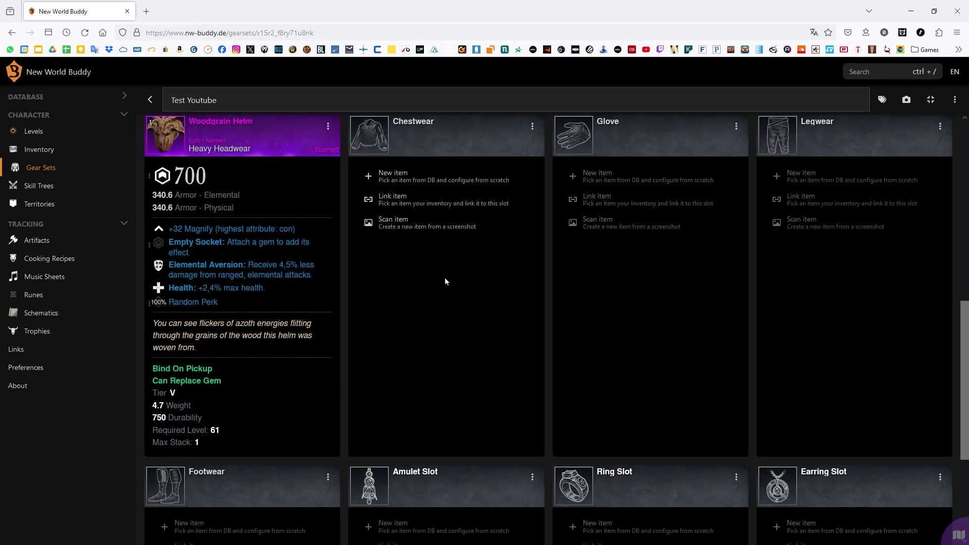
scroll(438, 269, "up", 1)
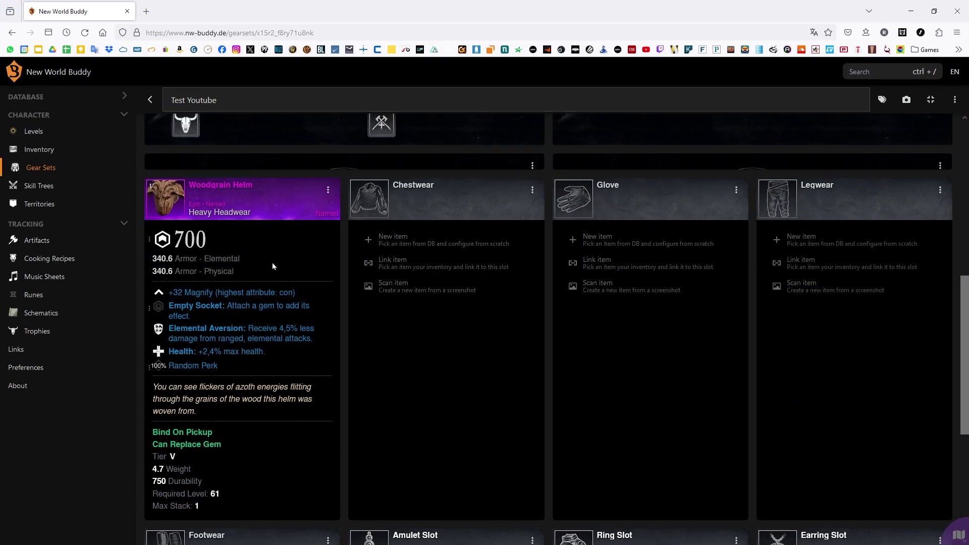
- Pick Nullifying Oblivion for the helm's random perk after checking the helm in-game
left_click(249, 369)
key("alt+Tab")
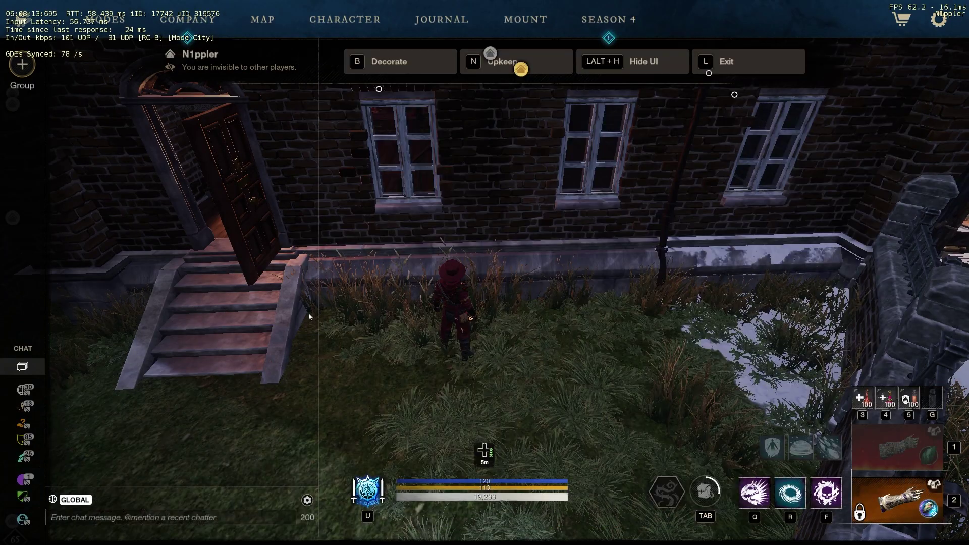
key("Tab")
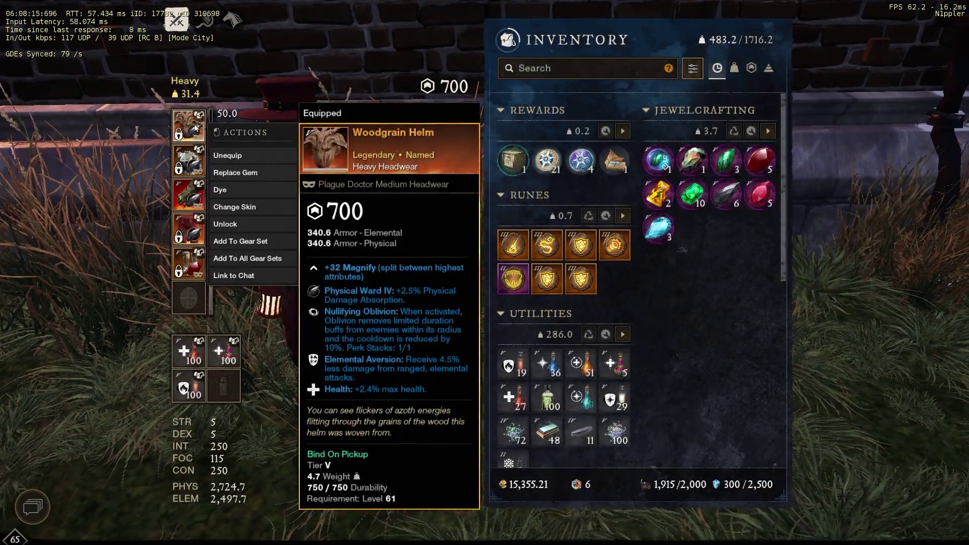
key("Escape")
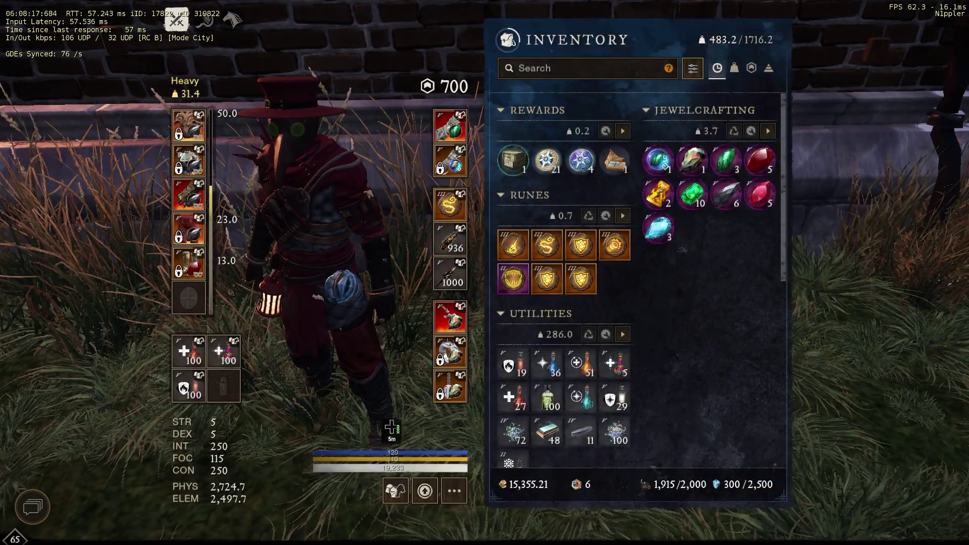
key("alt+Tab")
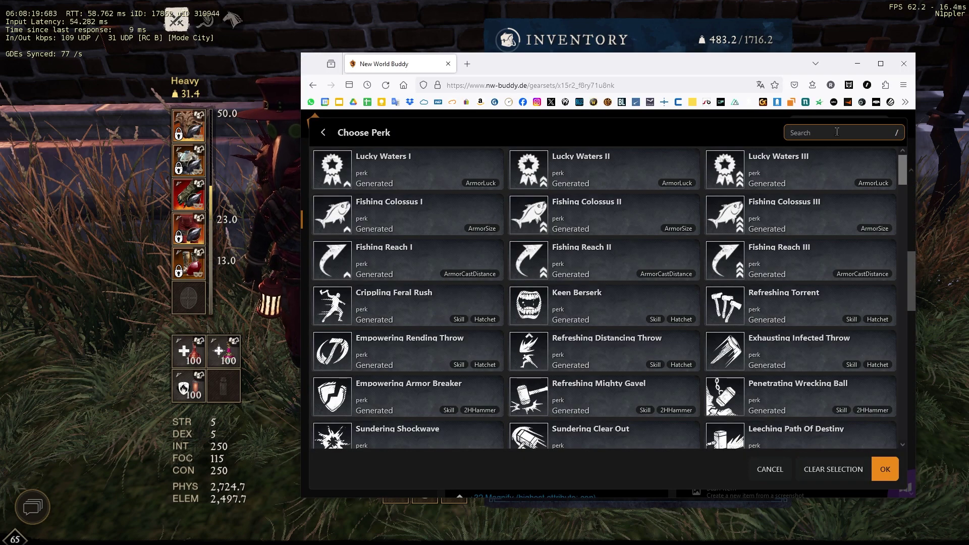
type("null")
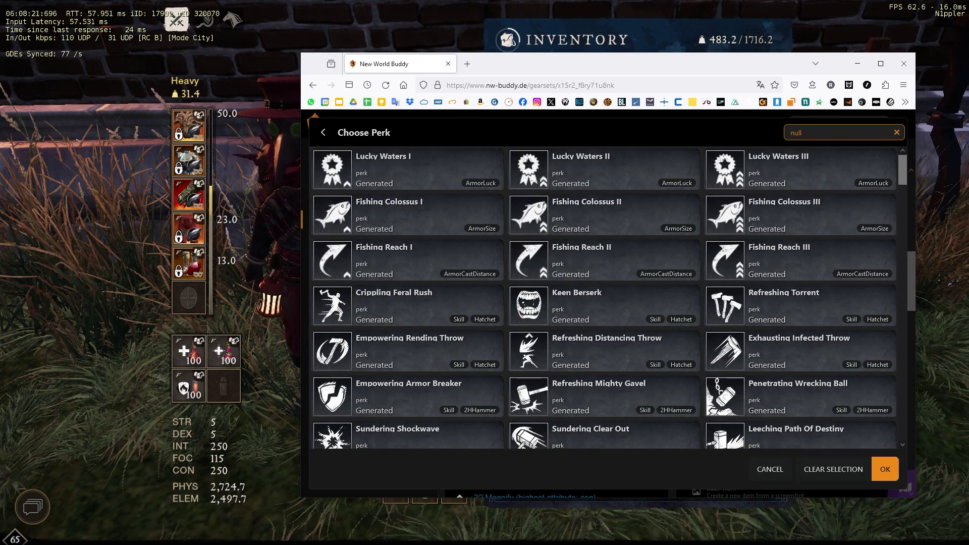
left_click(408, 168)
- Confirm Nullifying Oblivion, then socket Physical Ward IV into the helm's empty gem slot
left_click(885, 468)
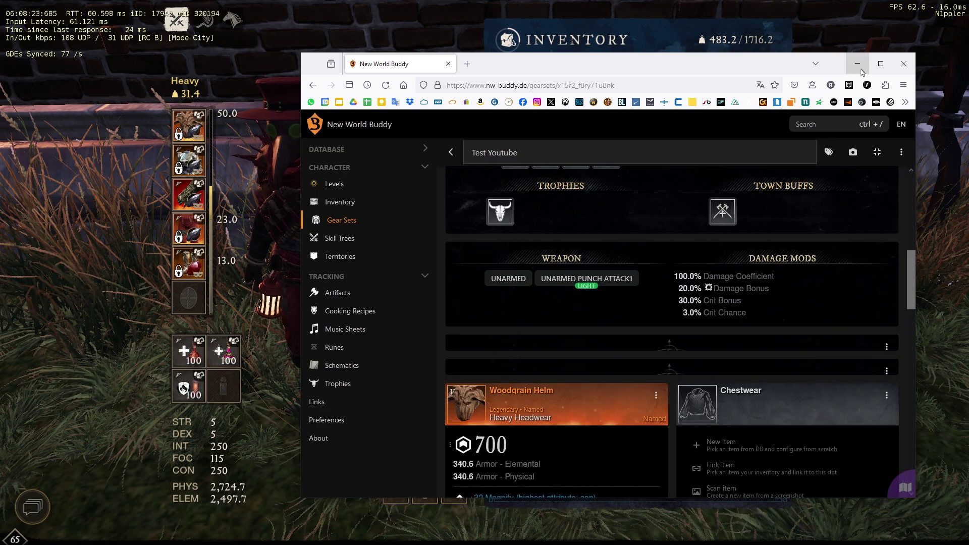
left_click(880, 64)
scroll(347, 351, "up", 3)
scroll(303, 258, "down", 3)
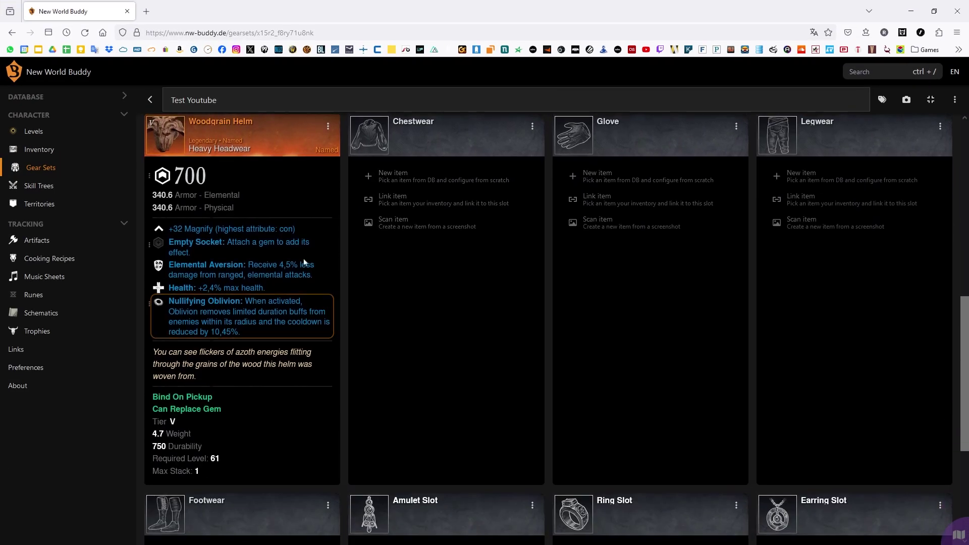
left_click(222, 247)
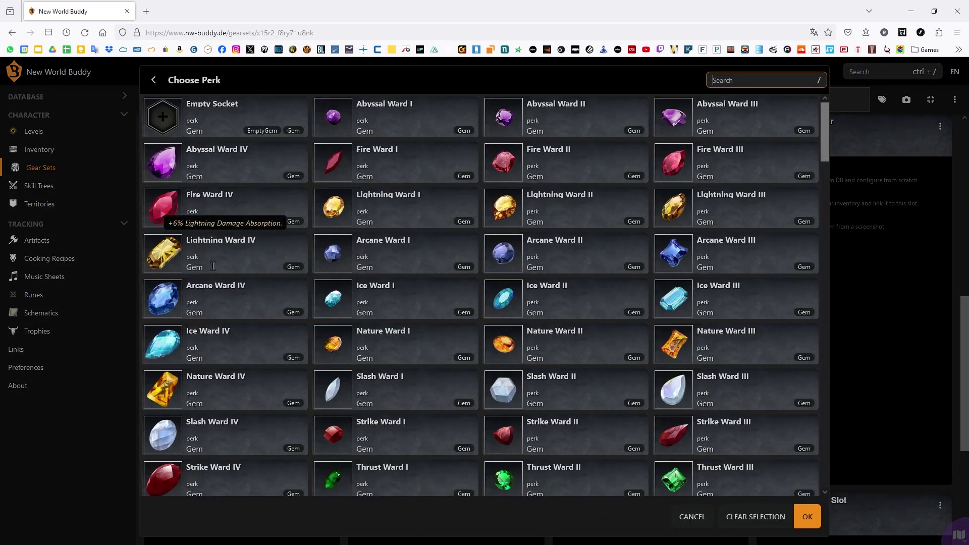
left_click(692, 516)
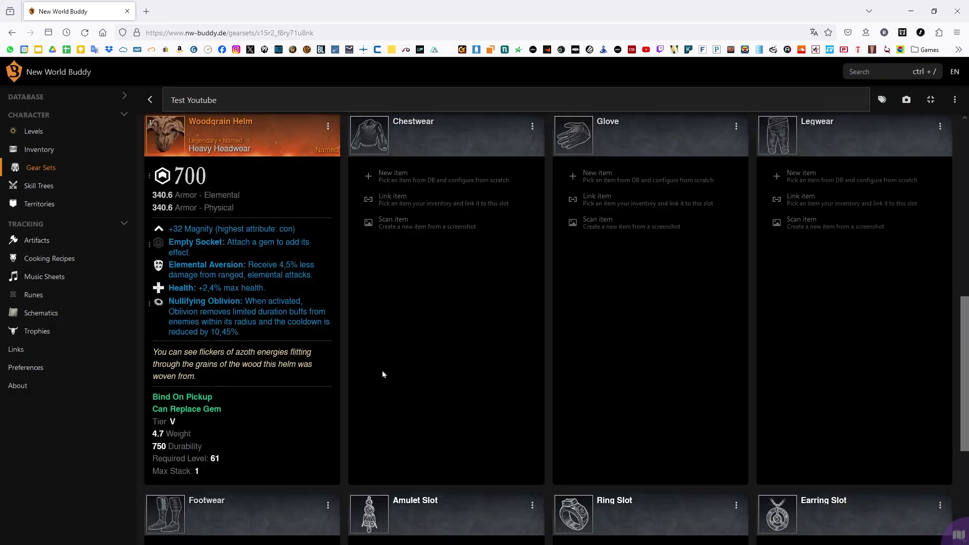
left_click(266, 247)
type("p")
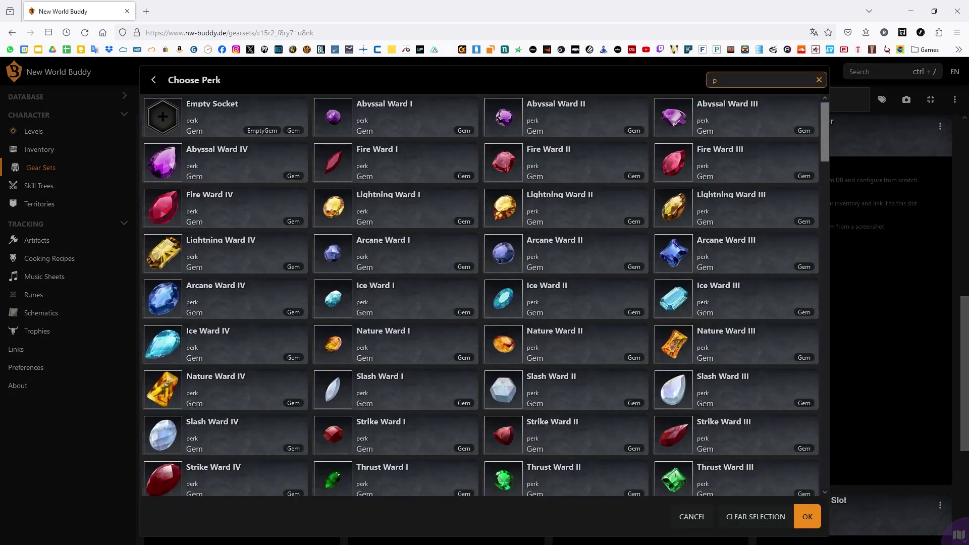
type("g")
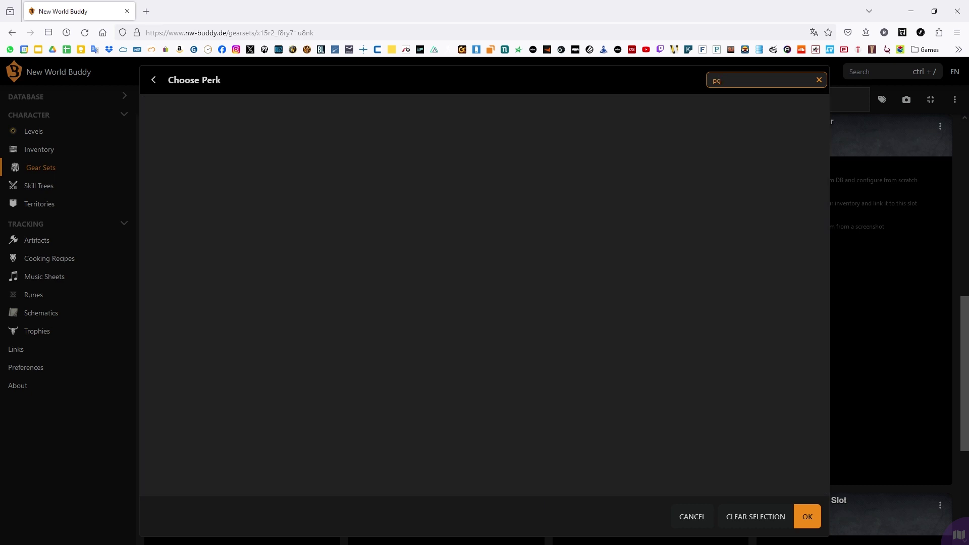
type("ph")
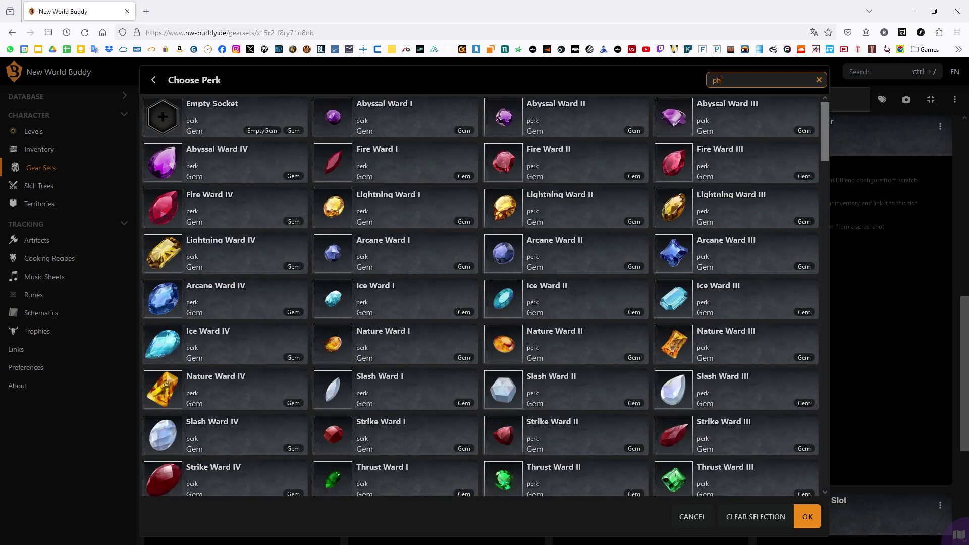
type("y")
left_click(743, 116)
left_click(806, 516)
scroll(484, 303, "up", 3)
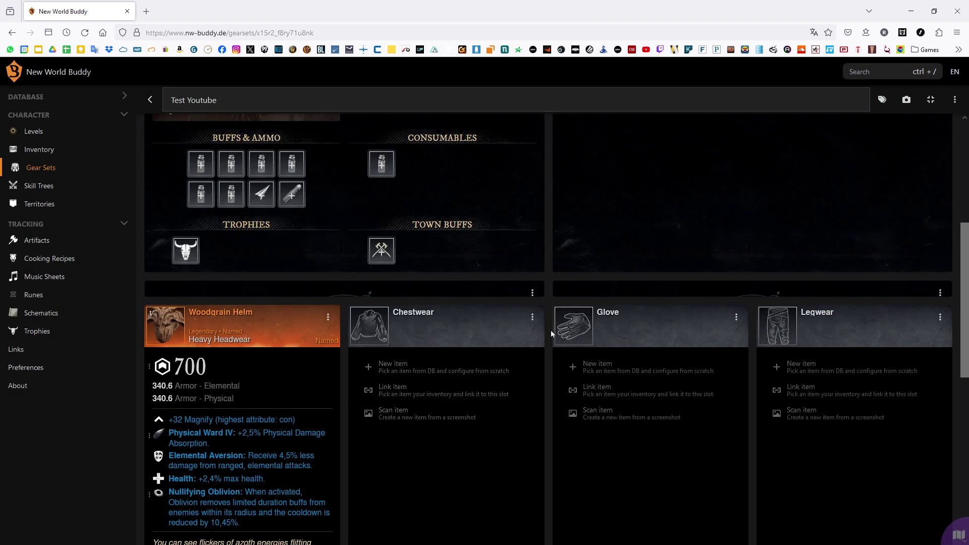
scroll(484, 303, "down", 2)
- Pick the uncommon Mythril Plate Chest of the Sentry from the database for Chestwear
left_click(534, 192)
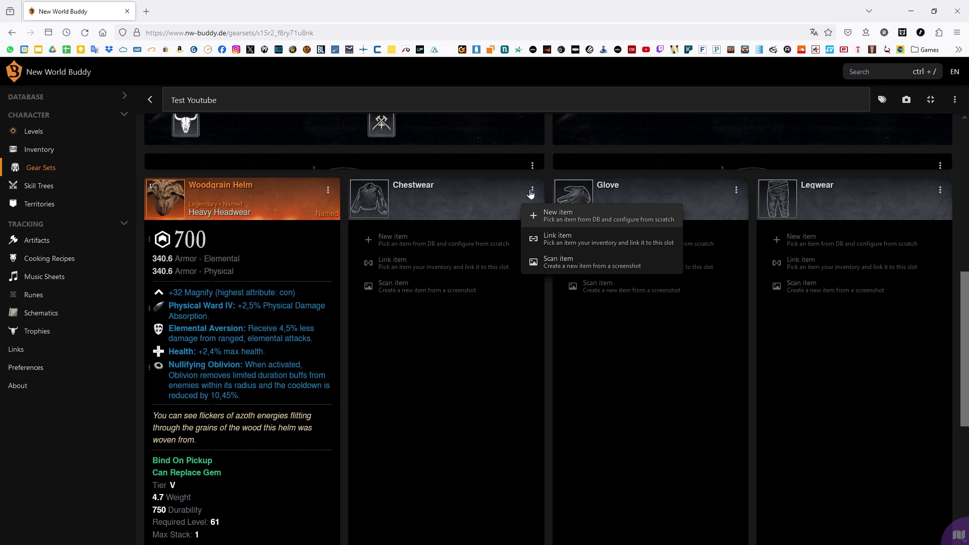
left_click(577, 217)
type("mythri")
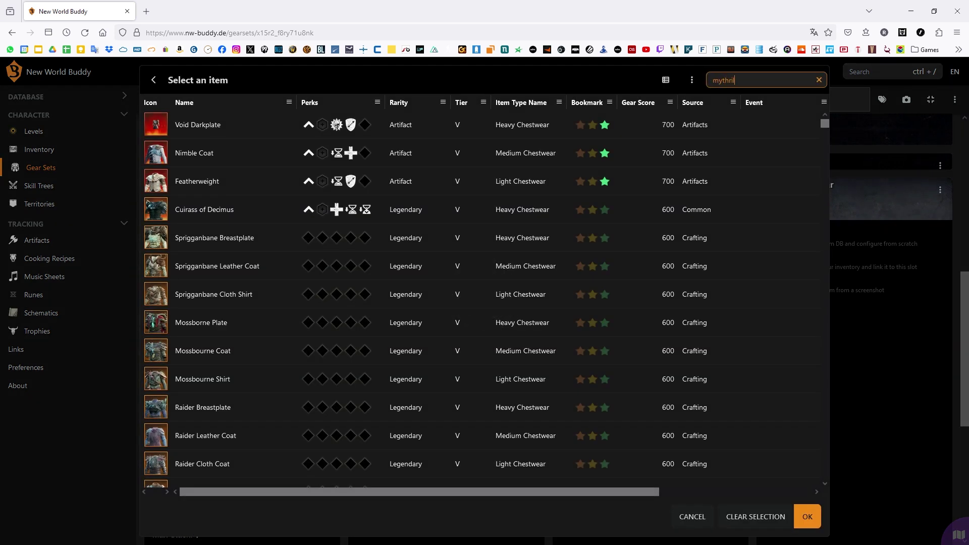
type("l")
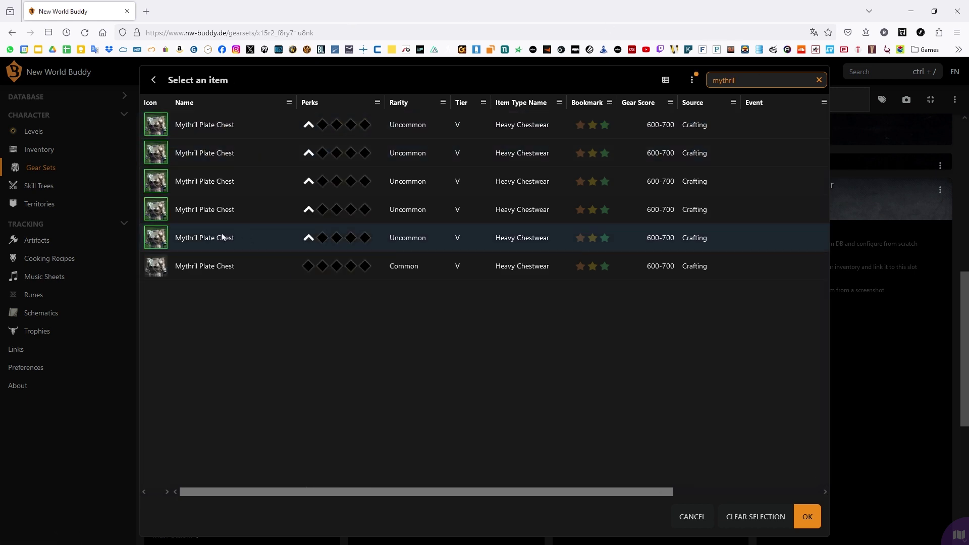
left_click(236, 237)
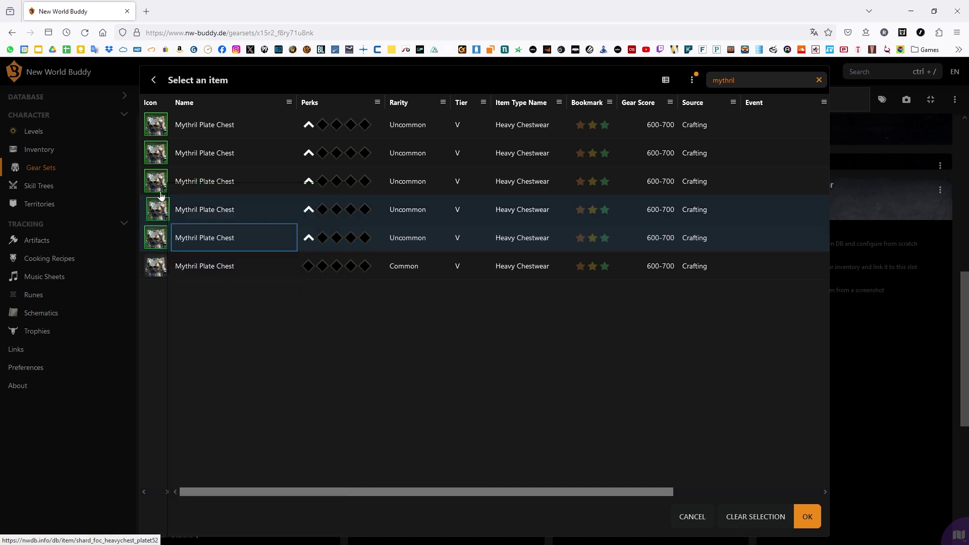
mouse_move(157, 181)
left_click(243, 237)
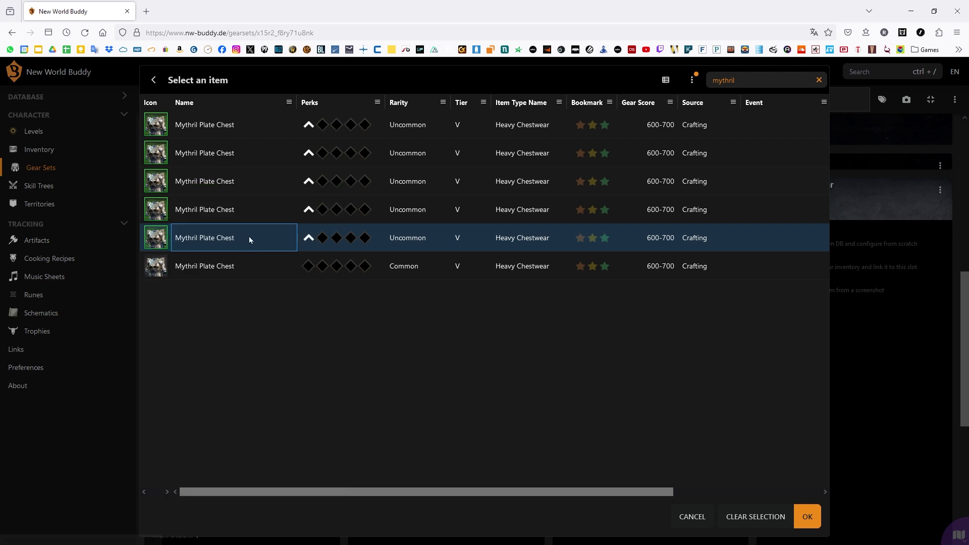
left_click(807, 517)
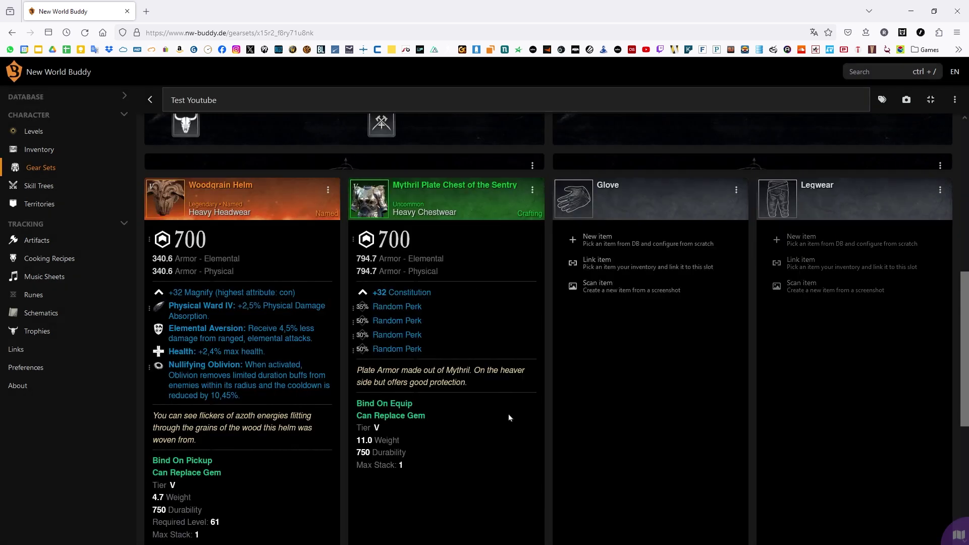
- Socket a Physical Ward IV gem into the chest's first perk slot, then close the Glove menu
left_click(409, 307)
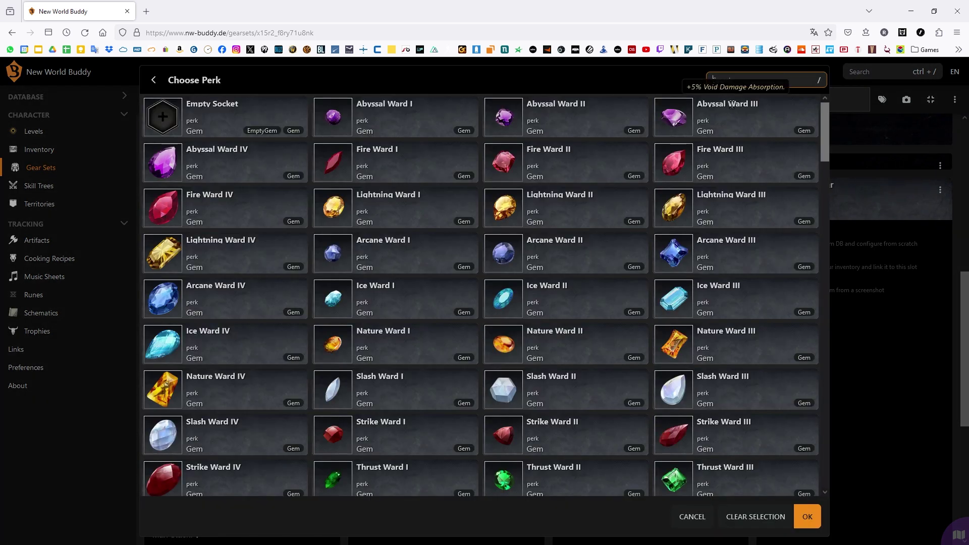
type("phys")
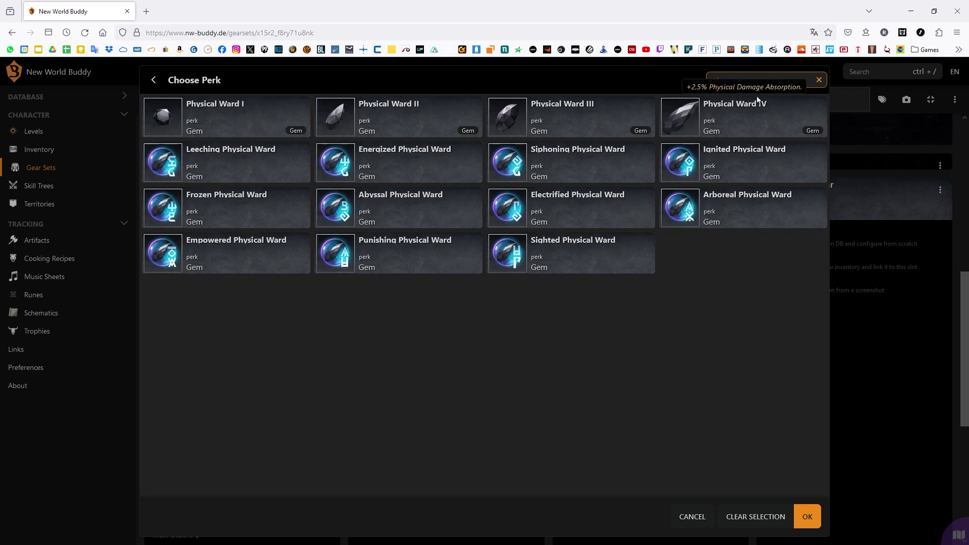
left_click(767, 106)
left_click(807, 516)
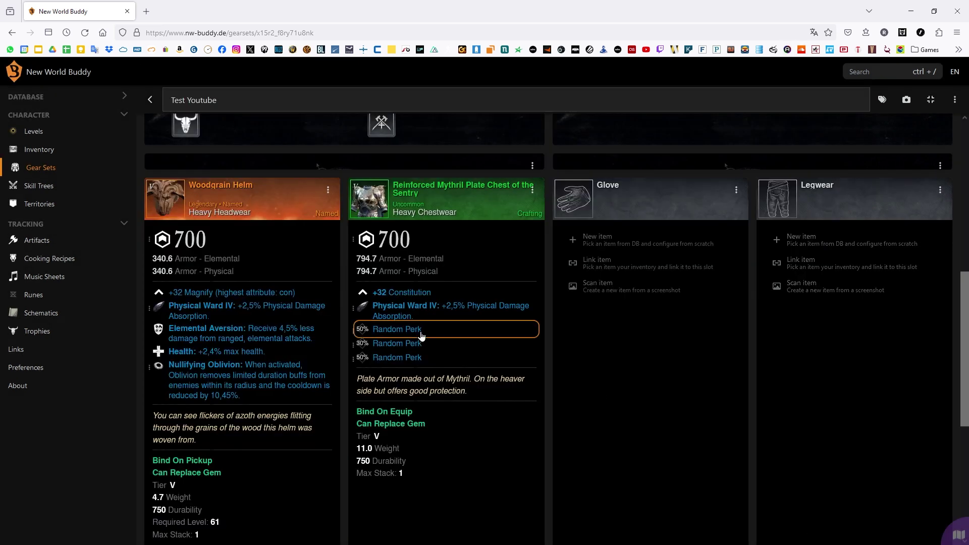
scroll(452, 405, "down", 3)
scroll(430, 393, "up", 3)
left_click(735, 191)
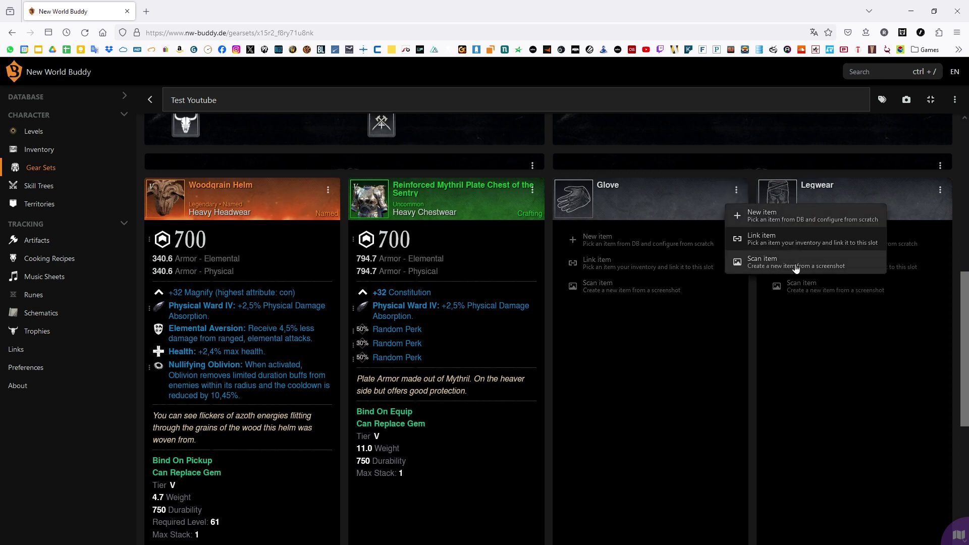
scroll(758, 370, "up", 2)
scroll(682, 340, "down", 2)
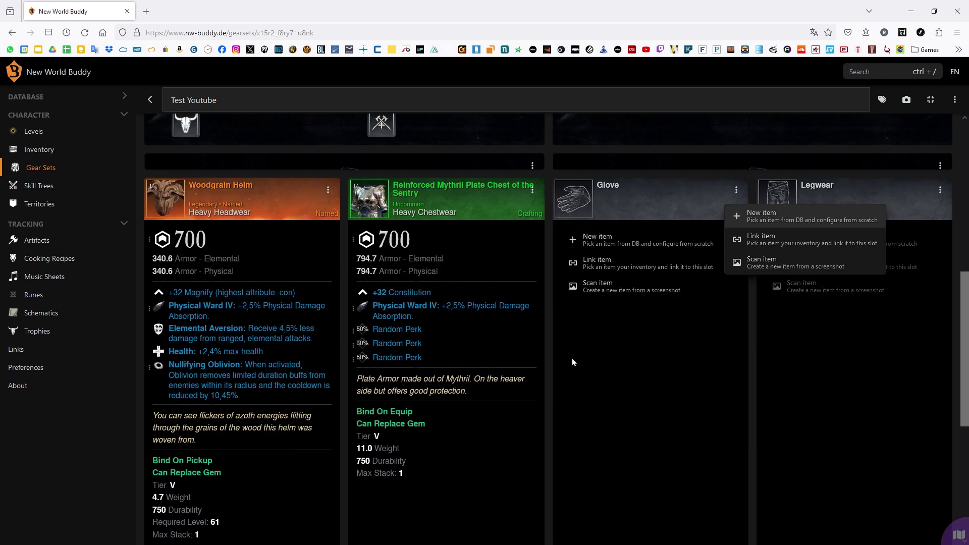
left_click(419, 420)
scroll(317, 368, "down", 2)
scroll(454, 369, "up", 2)
scroll(580, 363, "up", 1)
scroll(591, 394, "down", 1)
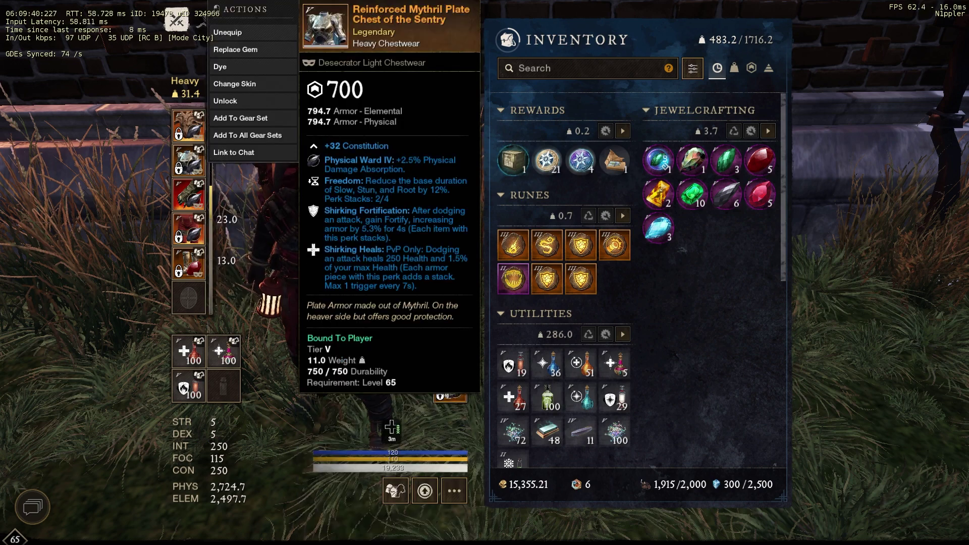
- Switch from New World back to the Test Youtube set in the planner
key("alt+Tab")
scroll(538, 388, "down", 2)
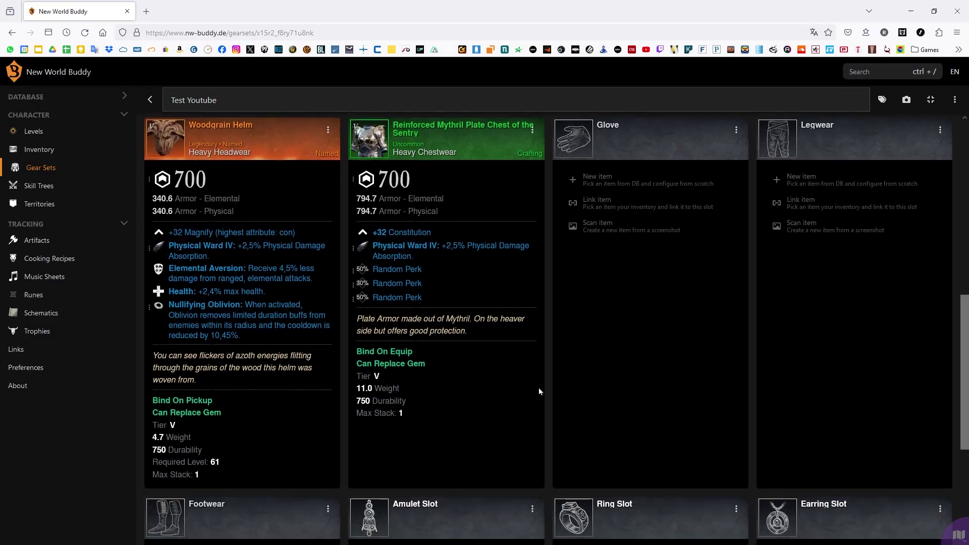
scroll(591, 412, "up", 4)
scroll(603, 361, "down", 3)
scroll(603, 360, "up", 4)
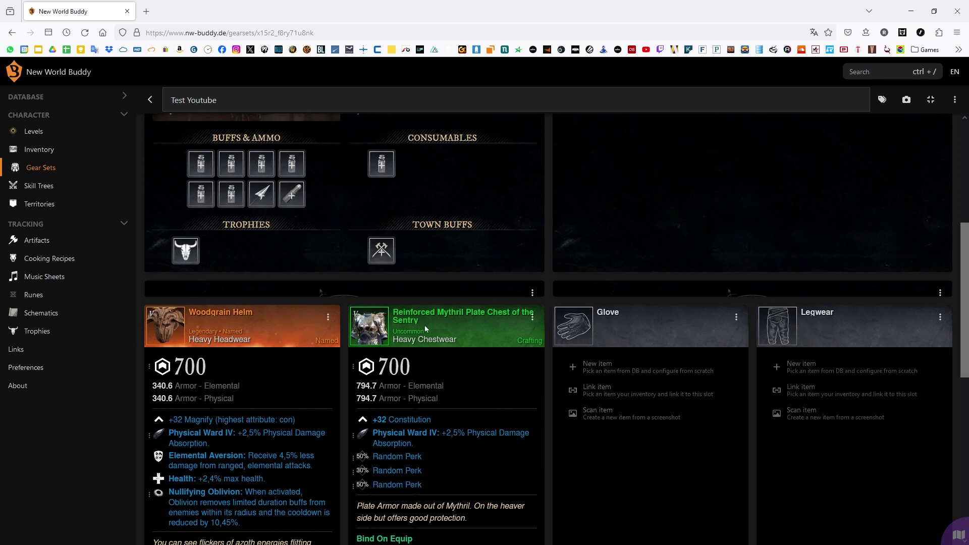
- Select the chest's name and set its first random perk to Freedom
triple_click(428, 324)
left_click(429, 324)
triple_click(430, 324)
scroll(431, 324, "down", 3)
scroll(427, 303, "up", 1)
scroll(423, 276, "down", 1)
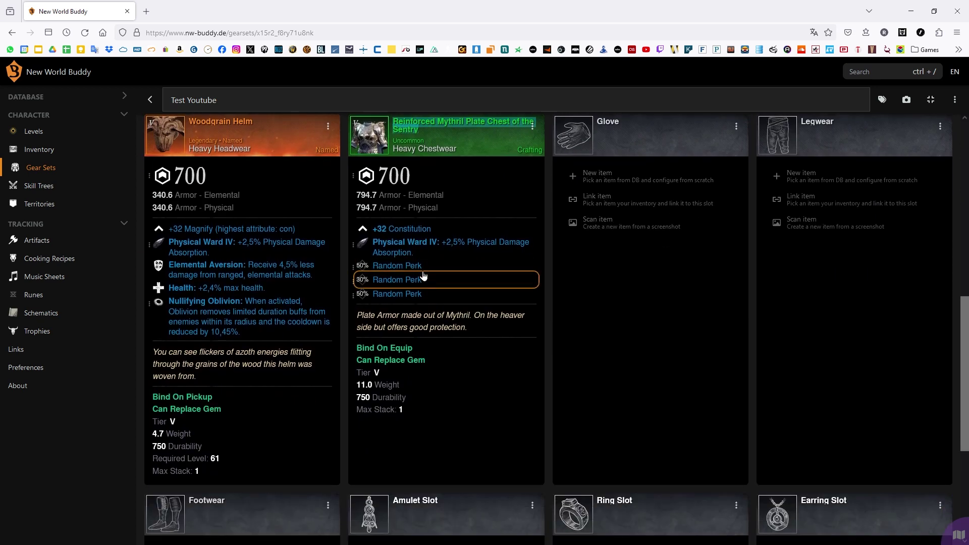
left_click(422, 267)
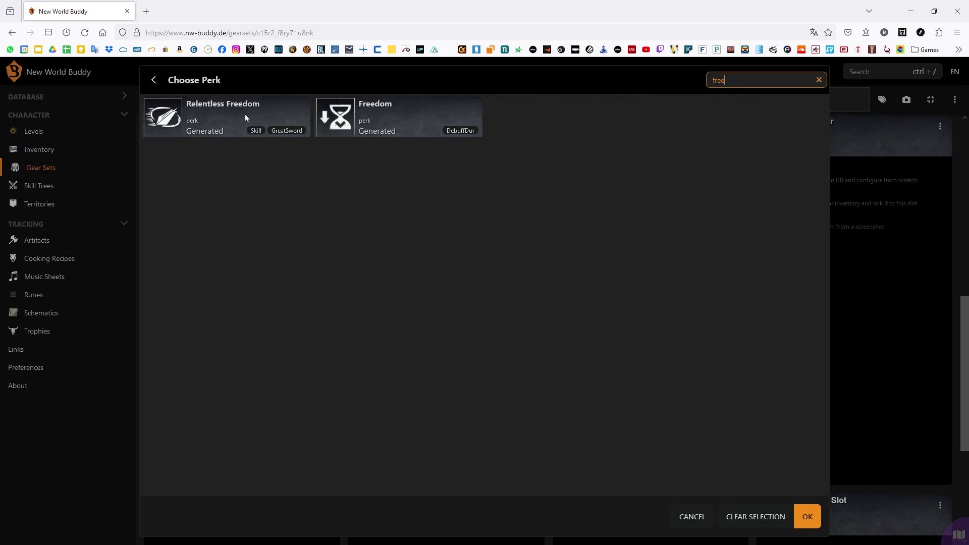
left_click(401, 125)
left_click(817, 523)
- Set the chest's remaining random perks to Shirking Fortification and Shirking Heals
left_click(446, 301)
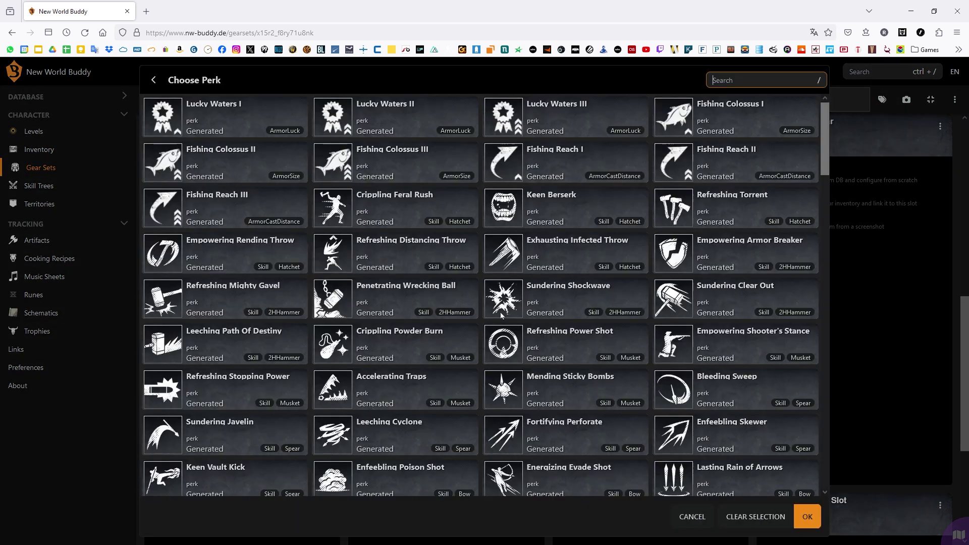
type("shirkin")
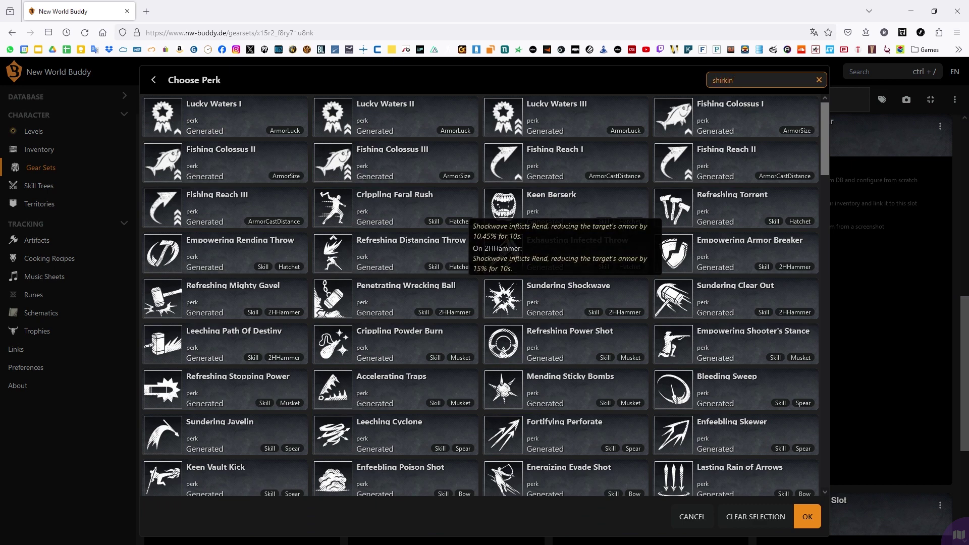
type("g")
left_click(219, 117)
left_click(807, 517)
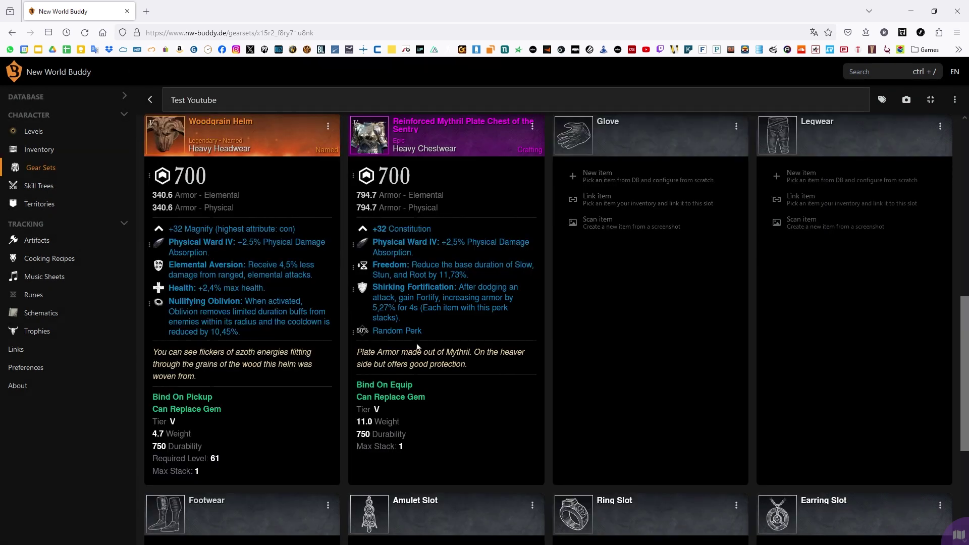
left_click(404, 331)
type("shirkin")
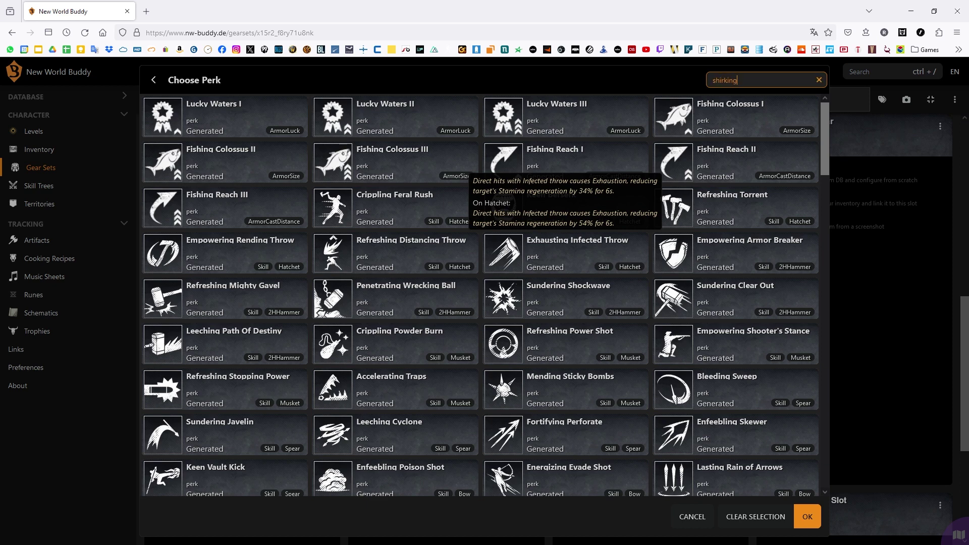
type("g")
left_click(397, 118)
left_click(807, 516)
scroll(608, 408, "up", 2)
scroll(607, 407, "down", 2)
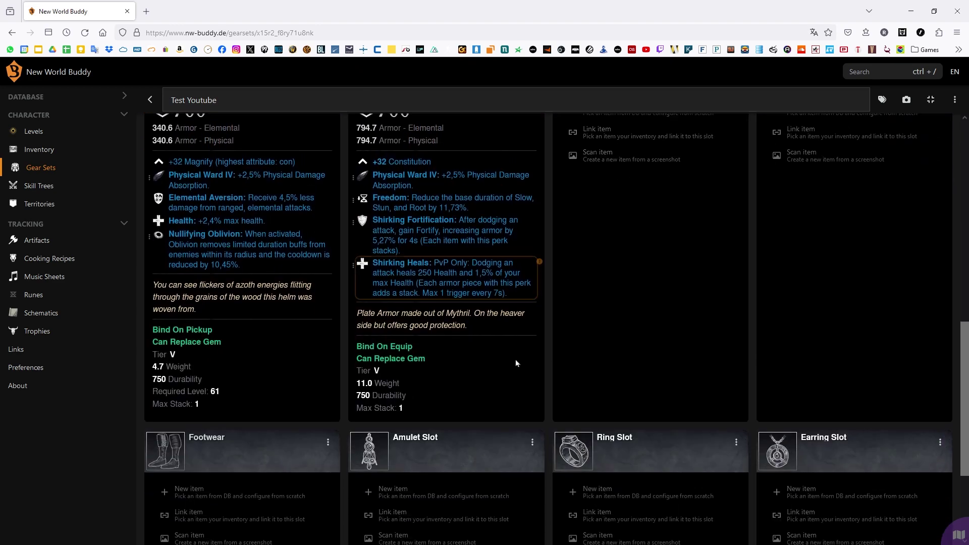
scroll(629, 349, "up", 3)
scroll(629, 348, "up", 3)
scroll(618, 333, "up", 3)
scroll(618, 333, "down", 3)
scroll(653, 318, "up", 3)
scroll(612, 305, "down", 4)
scroll(667, 323, "down", 2)
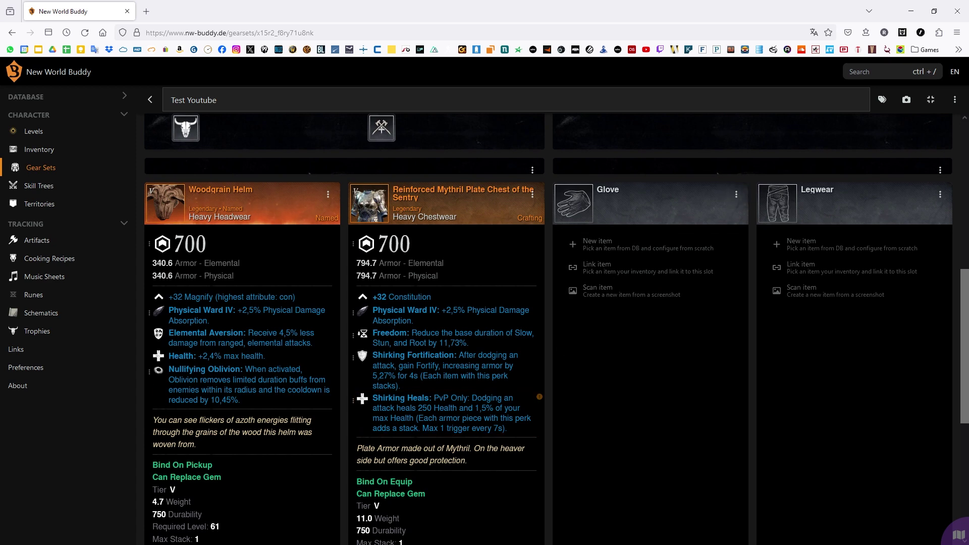
left_click_drag(569, 17, 681, 89)
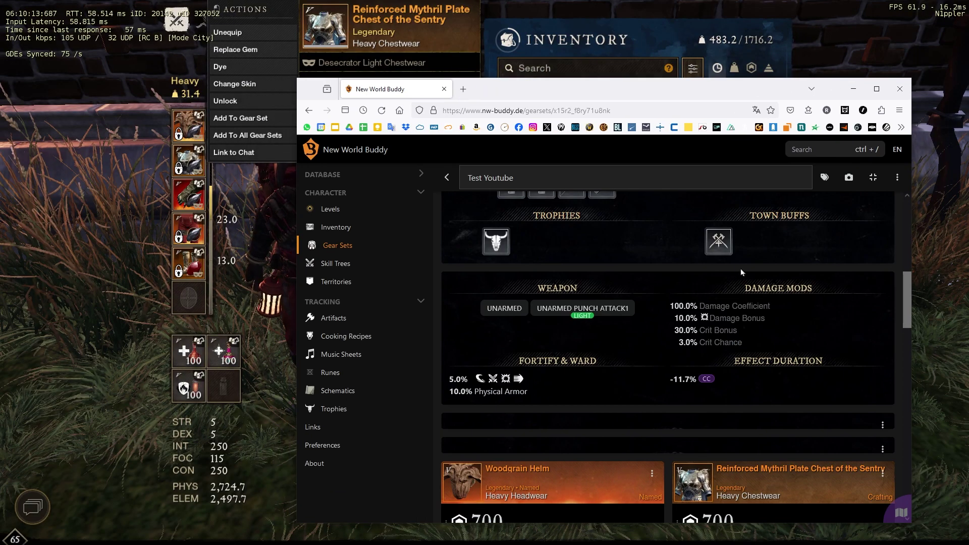
scroll(638, 390, "down", 2)
- Check the in-game gauntlets, then maximize the planner and start a new Glove item
key("alt+Tab")
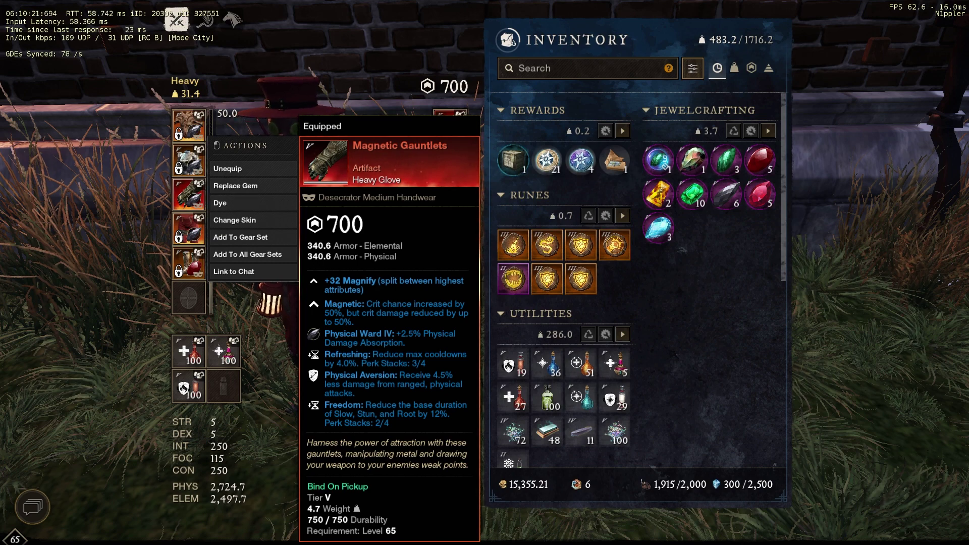
key("alt+Tab")
left_click(877, 89)
left_click(736, 130)
left_click(755, 153)
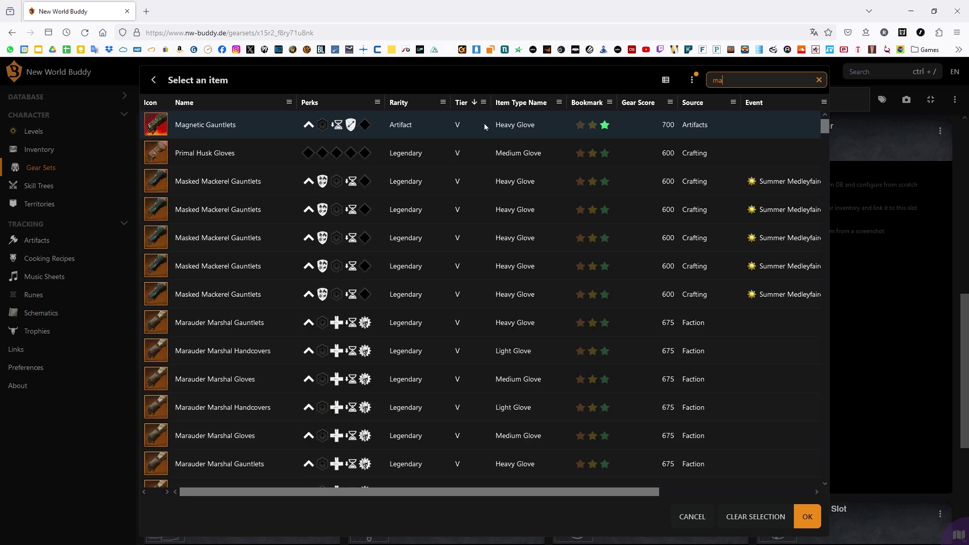
- Equip Magnetic Gauntlets in the Glove slot with the Freedom perk
left_click(212, 125)
left_click(806, 517)
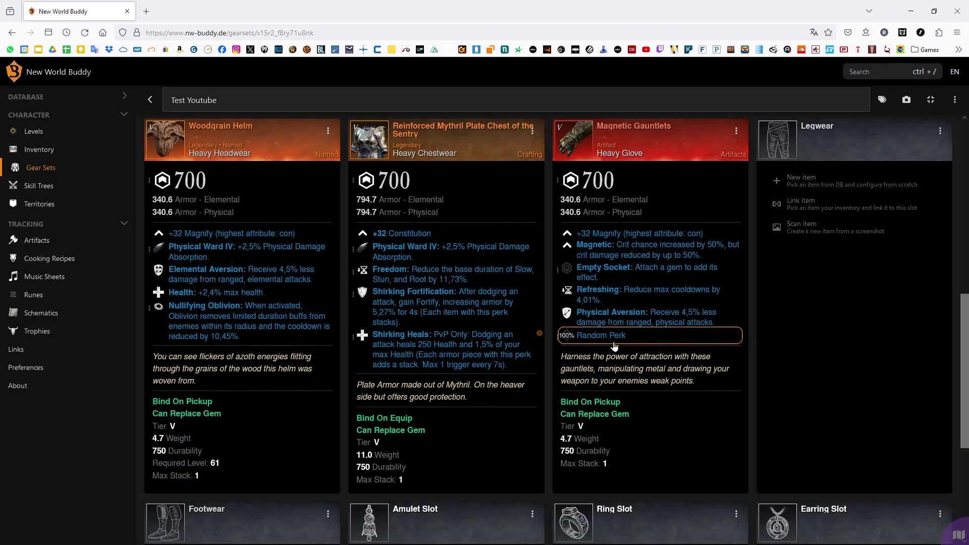
left_click(600, 335)
type("ee")
left_click(394, 115)
left_click(807, 516)
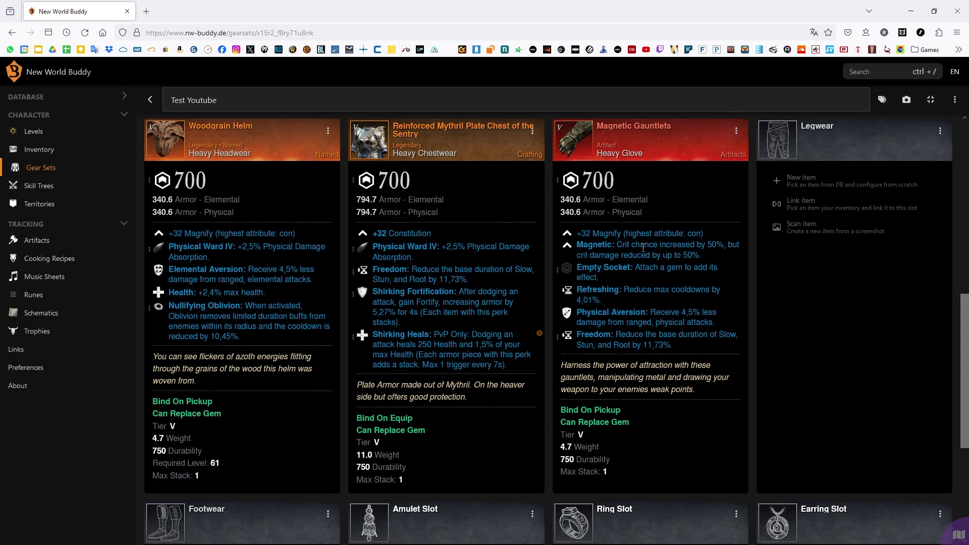
- Socket a Physical Ward IV gem into the gauntlets
left_click(629, 272)
type("ph")
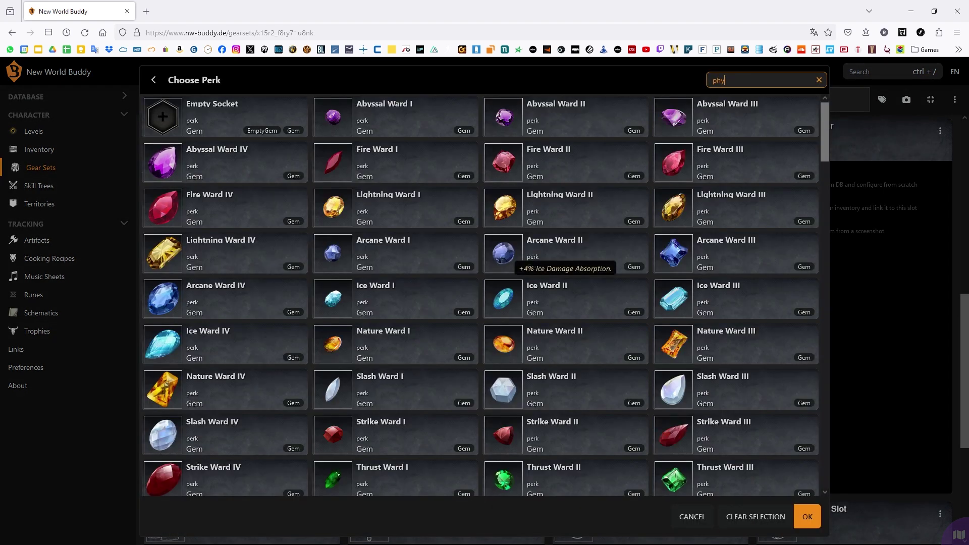
type("y")
left_click(742, 115)
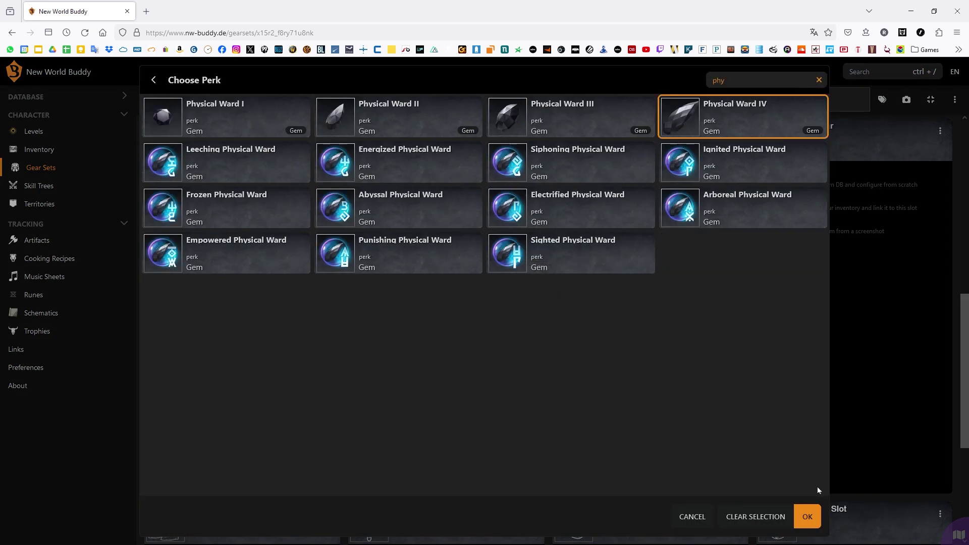
left_click(808, 516)
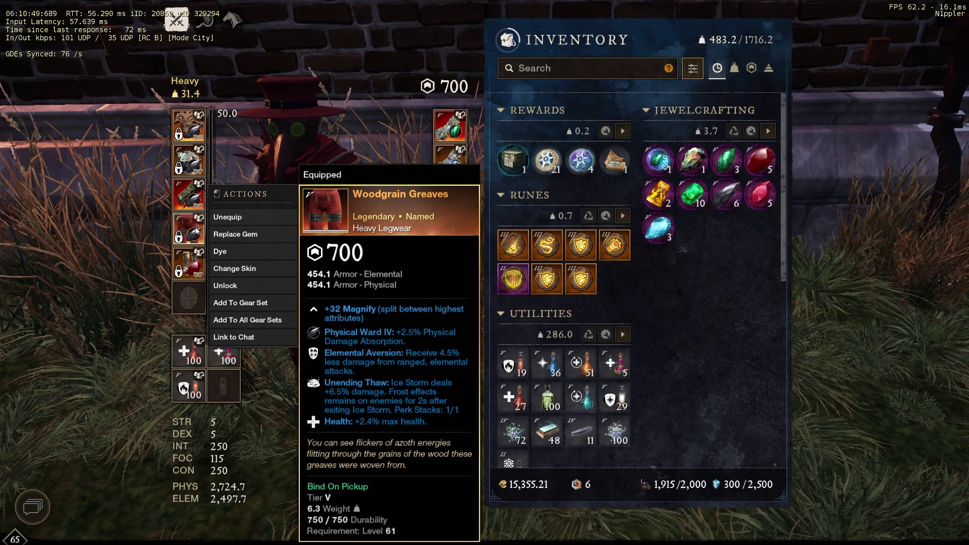
mouse_move(189, 263)
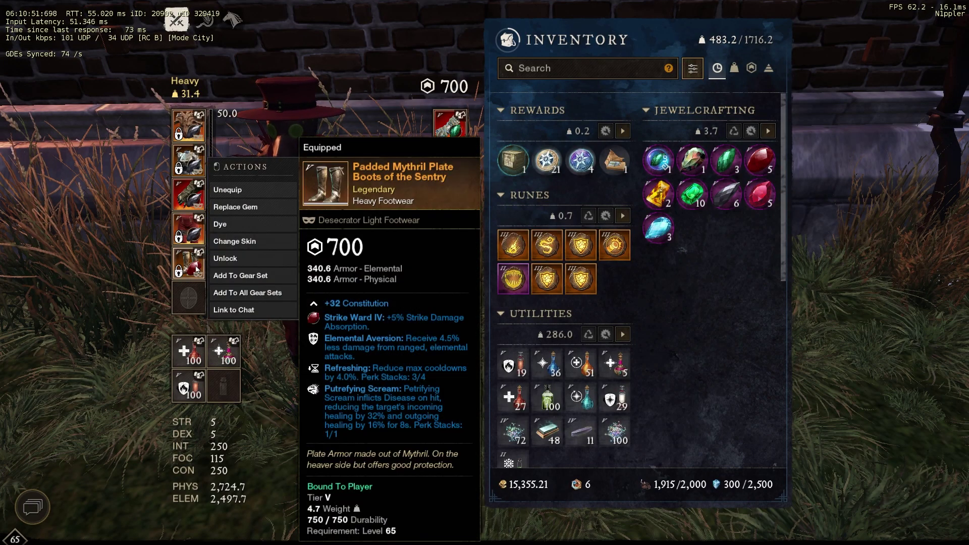
- Screenshot the in-game boots tooltip and scan it into the Footwear slot
key("super+shift+s")
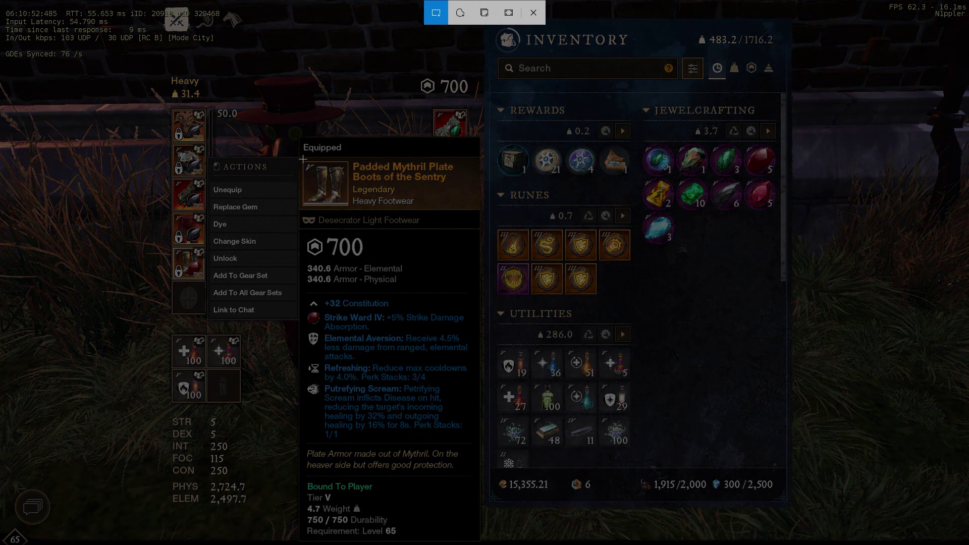
left_click_drag(300, 161, 478, 445)
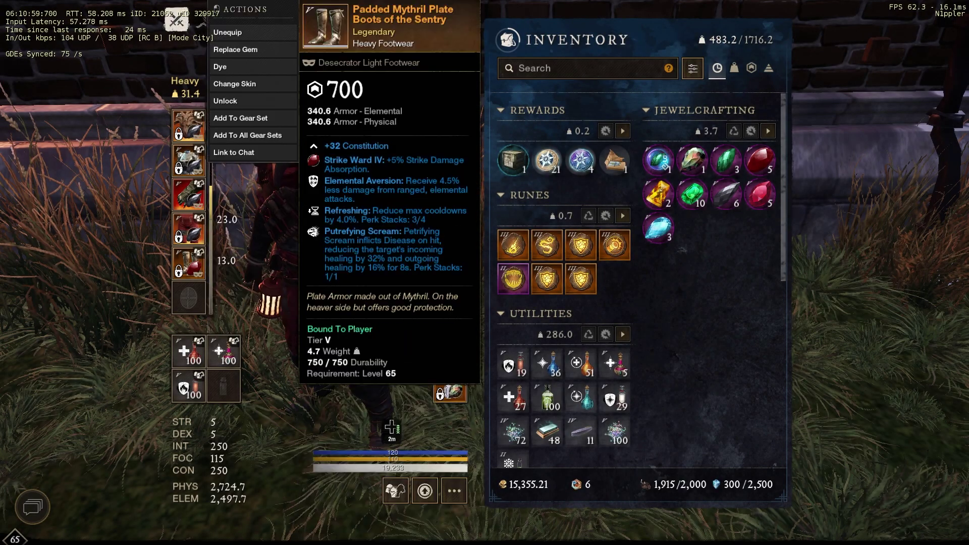
key("alt+Tab")
scroll(346, 310, "down", 3)
left_click(328, 323)
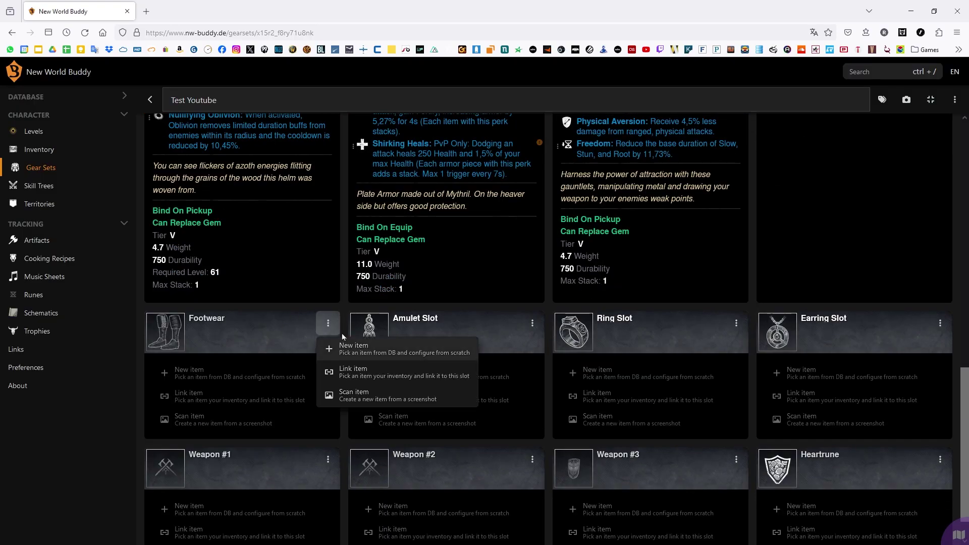
left_click(360, 393)
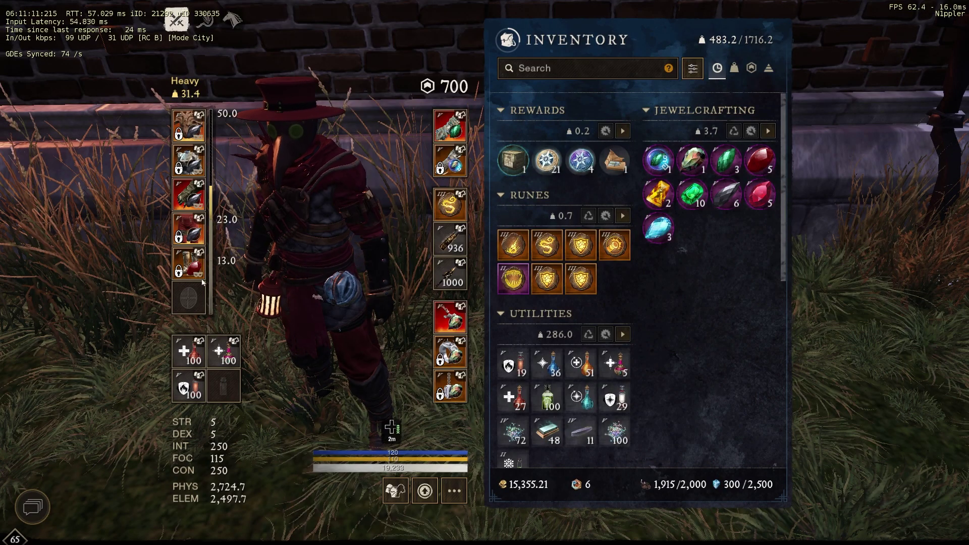
right_click(195, 269)
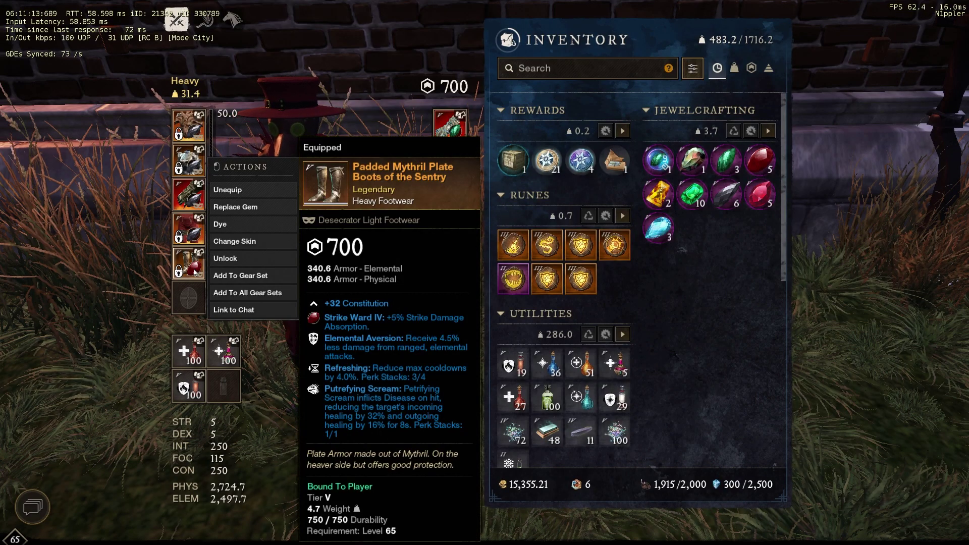
key("Escape")
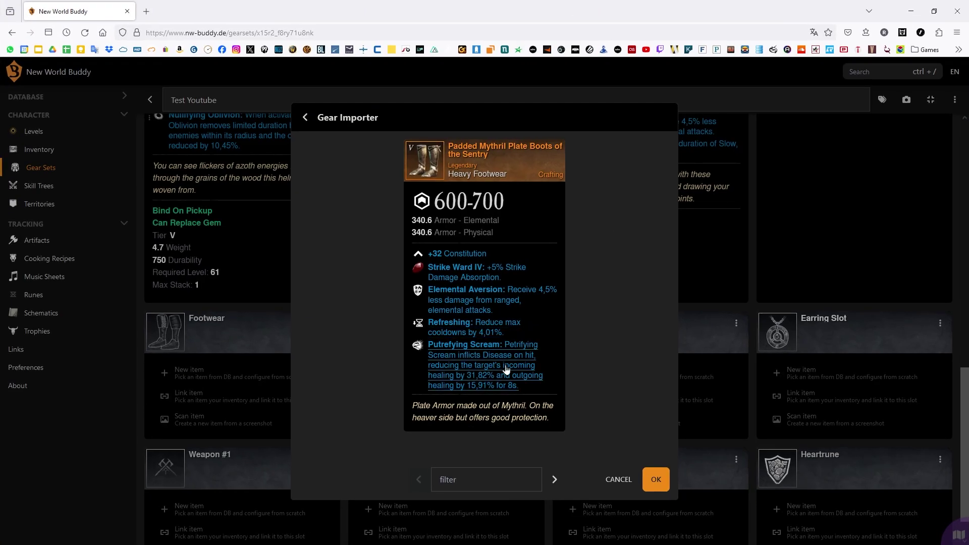
- Confirm the boots import, then try lowering their 700 gear score with the slider
left_click(656, 479)
scroll(485, 303, "down", 4)
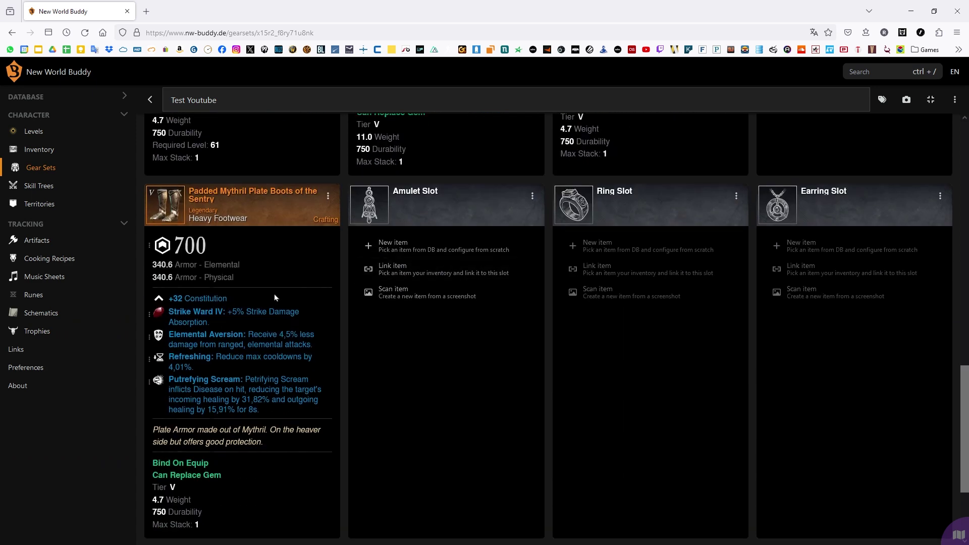
scroll(455, 303, "up", 2)
scroll(456, 348, "up", 2)
scroll(456, 348, "down", 4)
left_click(206, 248)
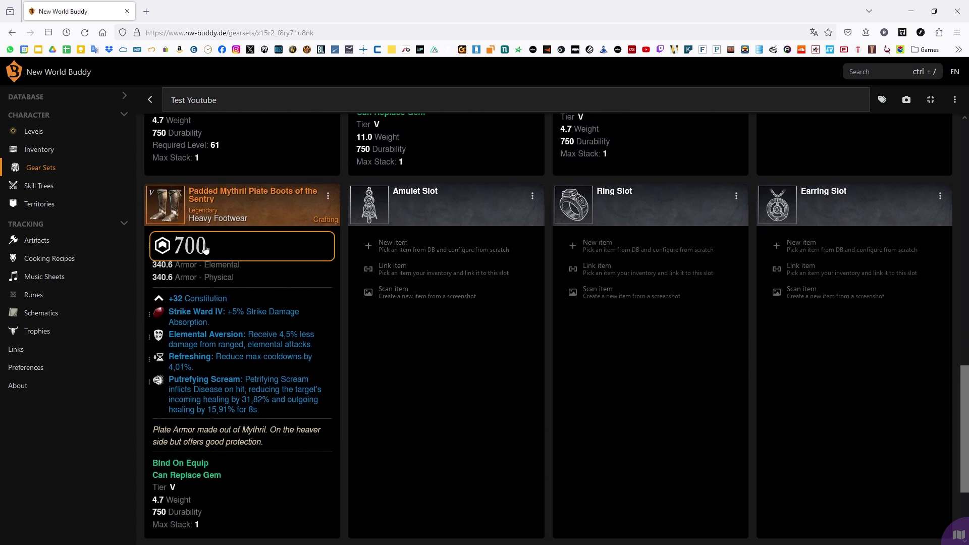
left_click(244, 247)
mouse_move(307, 269)
left_mouse_down()
mouse_move(243, 269)
mouse_move(282, 270)
left_mouse_up()
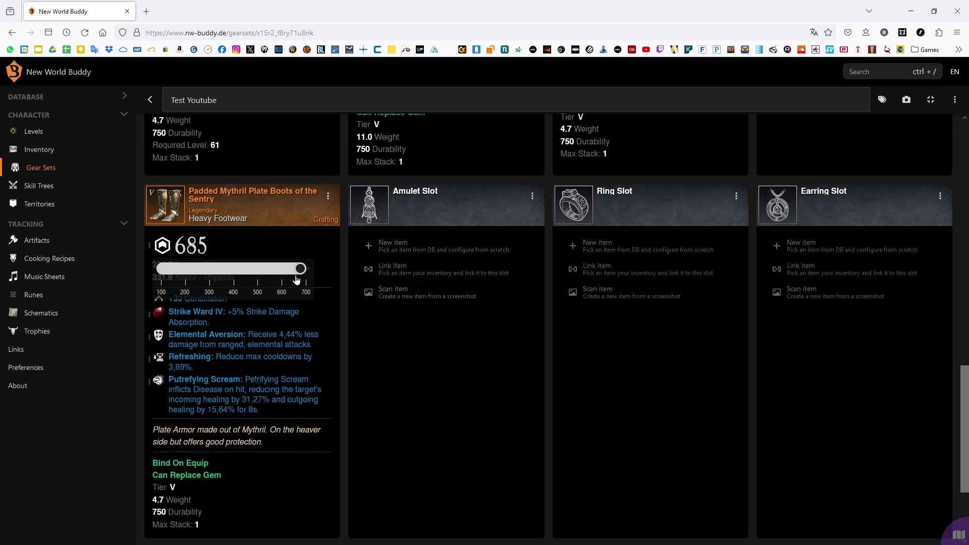
scroll(454, 266, "up", 4)
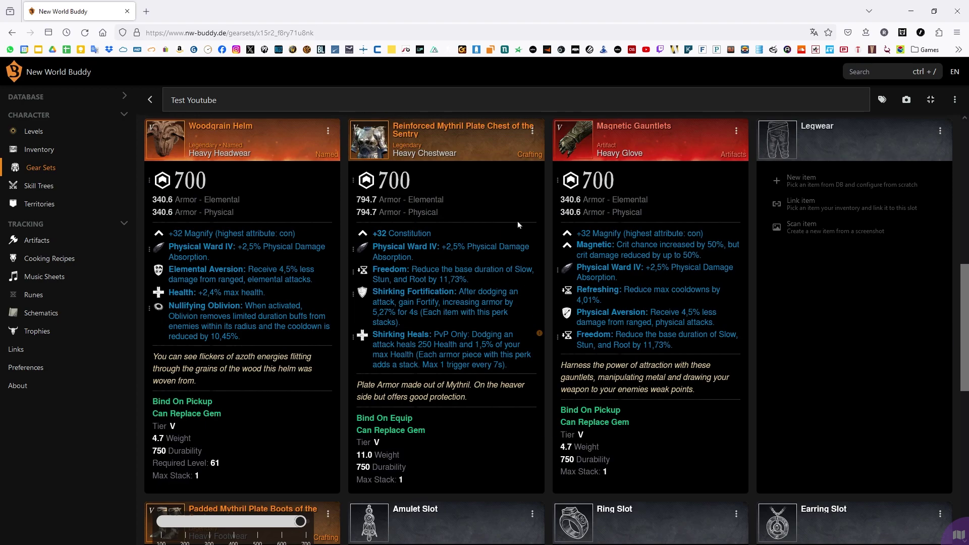
scroll(492, 227, "up", 6)
scroll(491, 326, "down", 8)
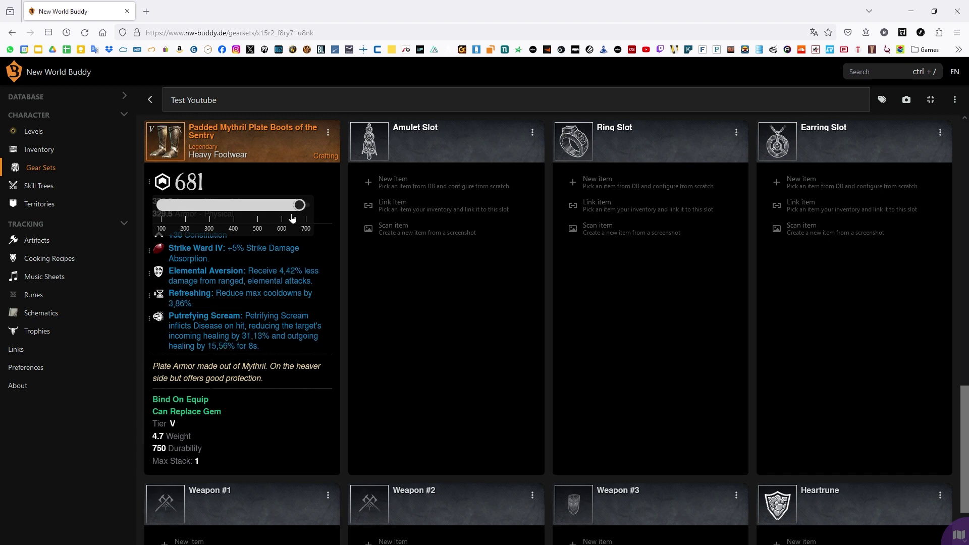
left_click(435, 357)
scroll(435, 357, "up", 4)
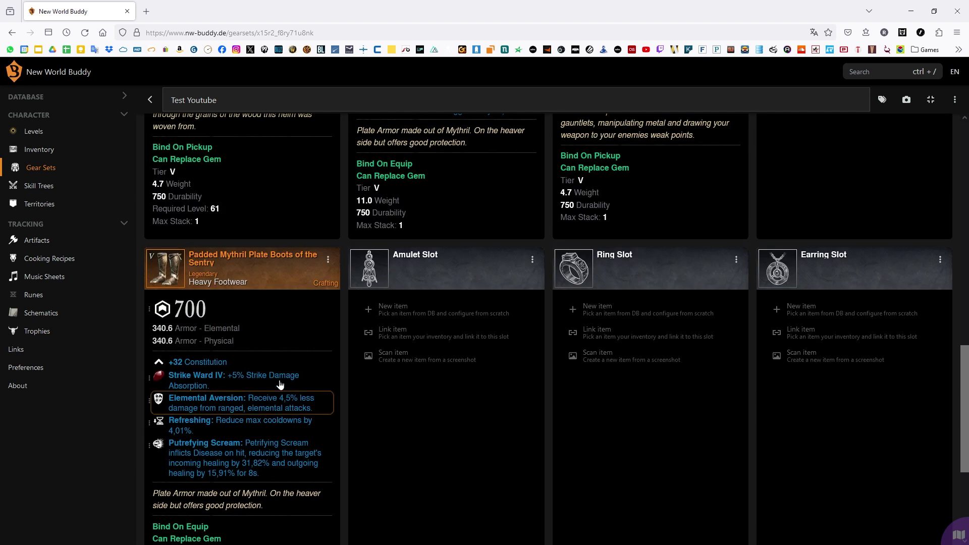
scroll(290, 397, "down", 2)
scroll(290, 397, "up", 5)
- Add Woodgrain Greaves from the database to the Legwear slot
left_click(939, 131)
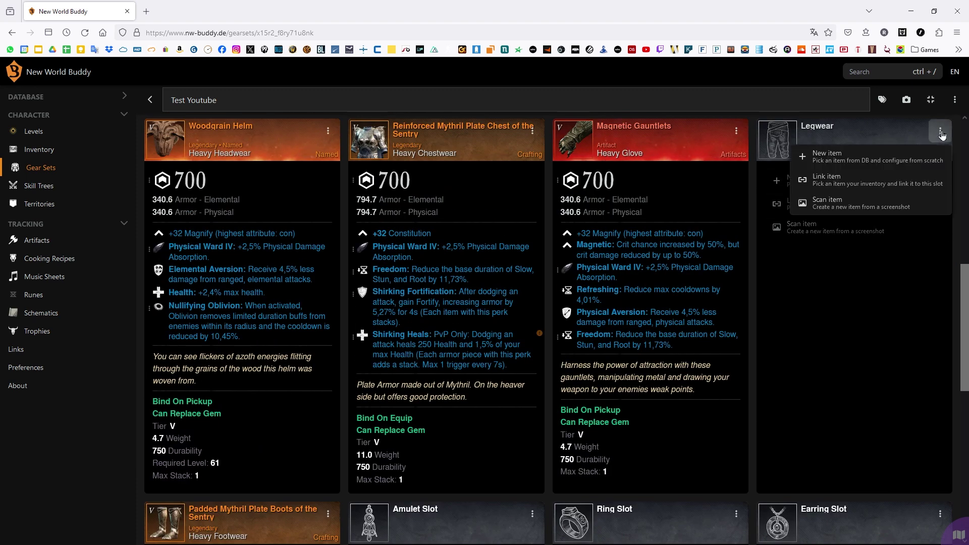
left_click(845, 159)
type("wood")
left_click(231, 129)
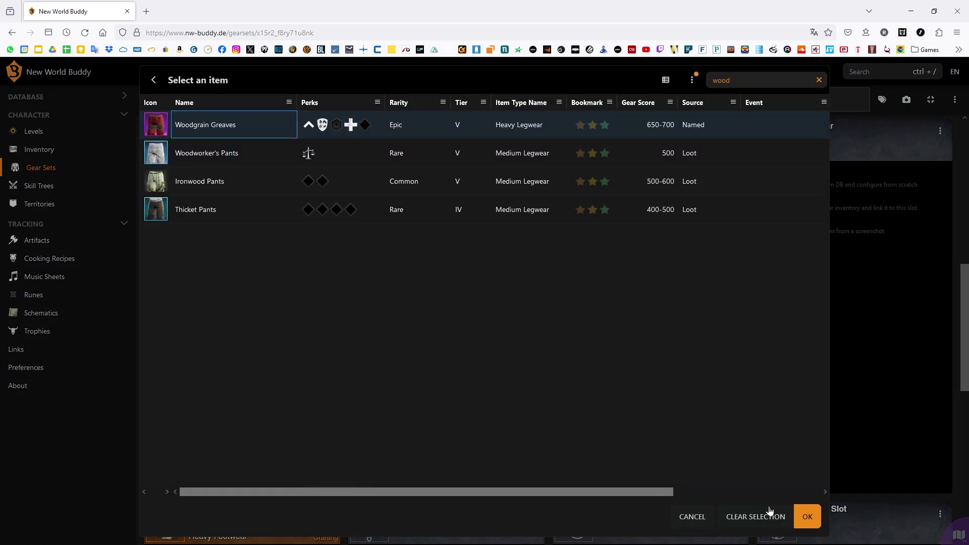
left_click(807, 517)
- Give the greaves the Unending Thaw perk and a Physical Ward IV gem
left_click(821, 306)
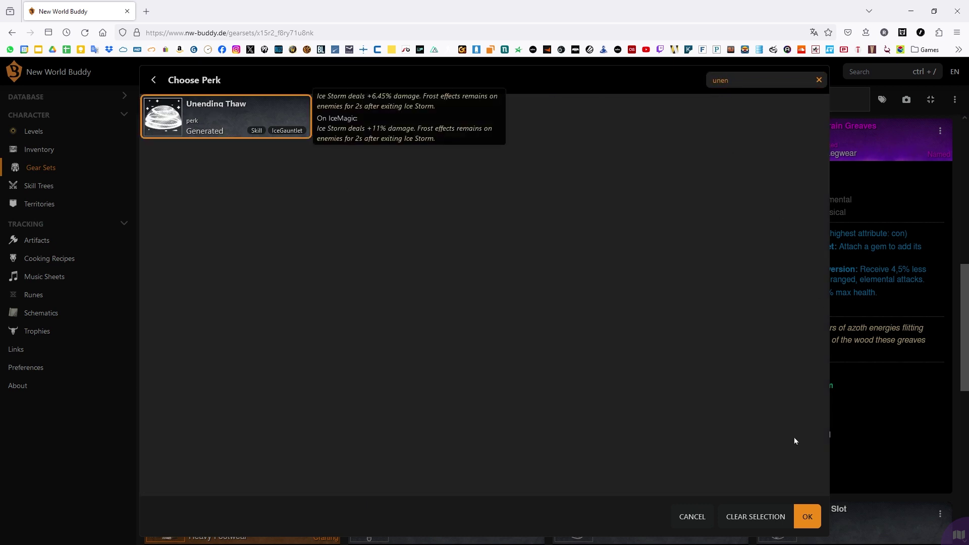
left_click(227, 113)
left_click(806, 516)
left_click(828, 256)
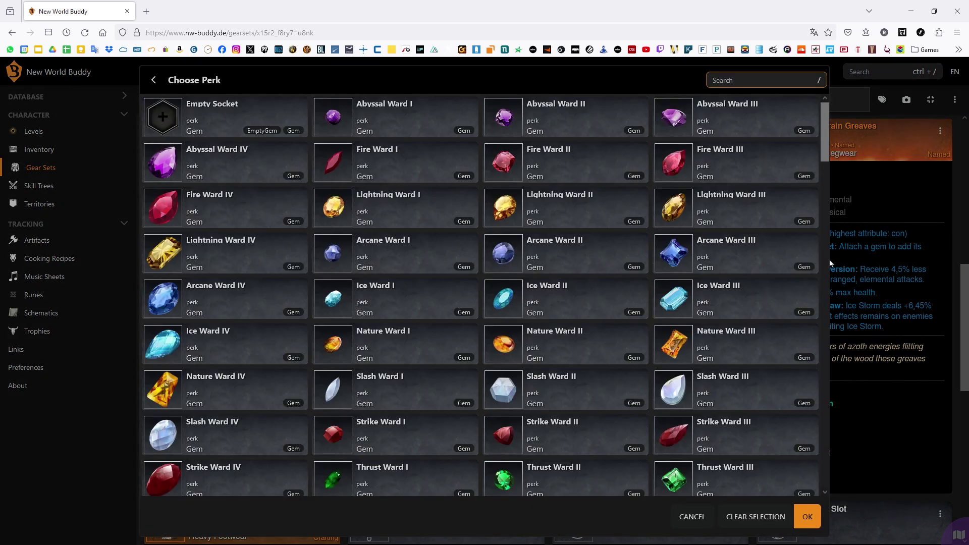
type("phy")
left_click(741, 118)
left_click(805, 517)
scroll(485, 303, "down", 5)
scroll(303, 303, "down", 3)
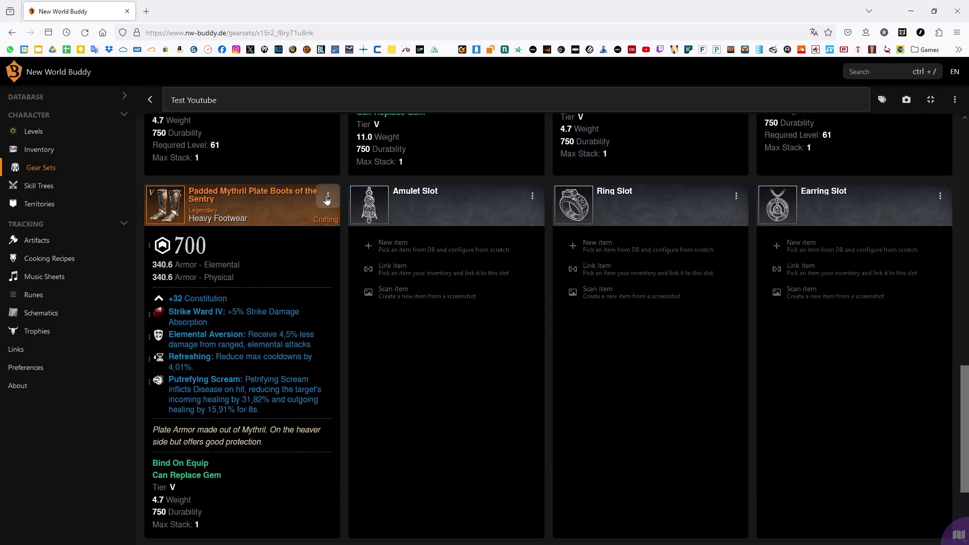
scroll(330, 227, "down", 1)
scroll(477, 338, "up", 1)
scroll(514, 303, "up", 2)
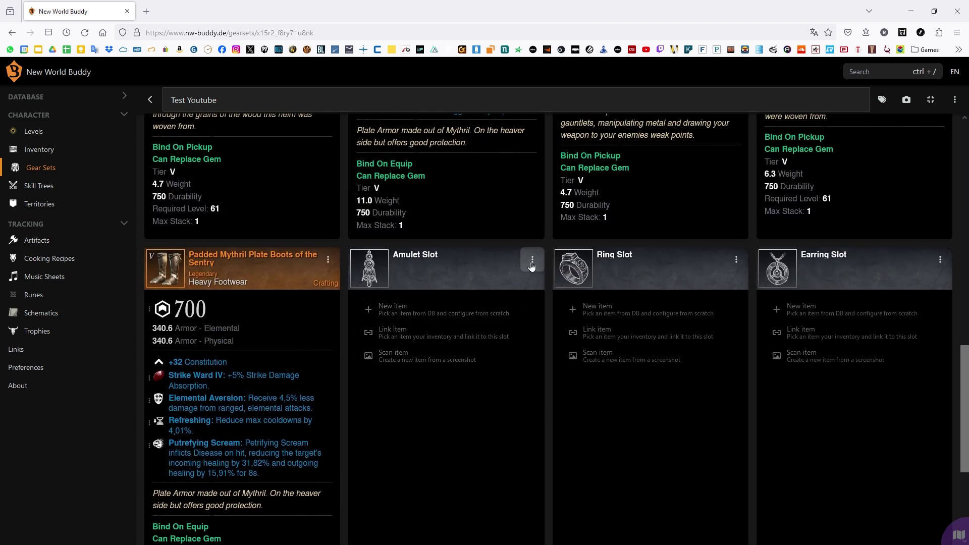
- Add the Ankh from the database to the Amulet slot
left_click(534, 261)
left_click(575, 282)
type("a")
key("BackSpace")
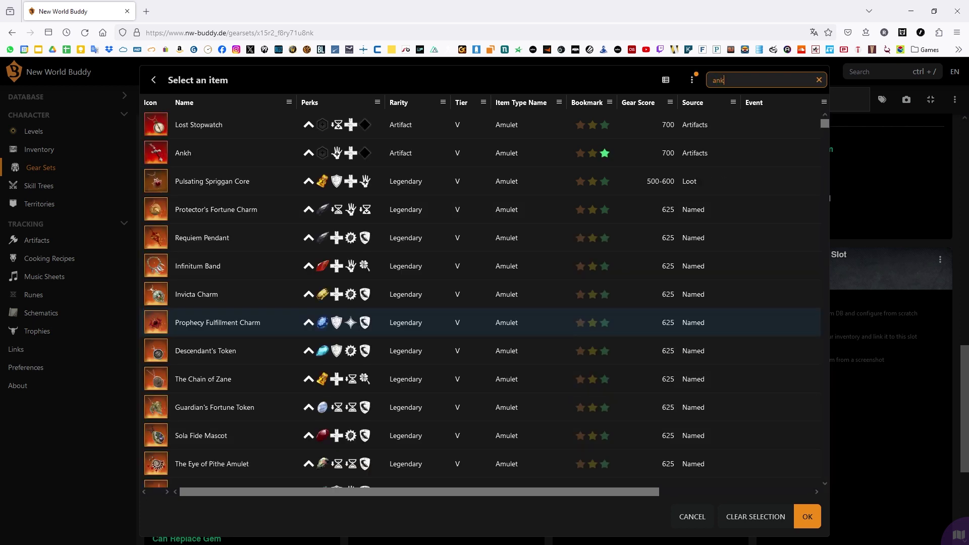
left_click(807, 517)
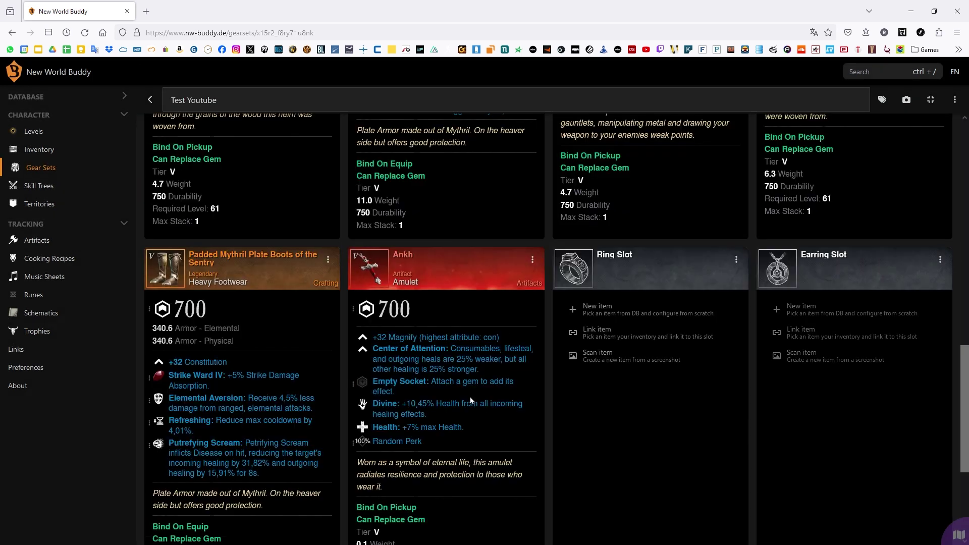
- Give the Ankh Slash Protection and an Elemental Ward IV gem
left_click(392, 449)
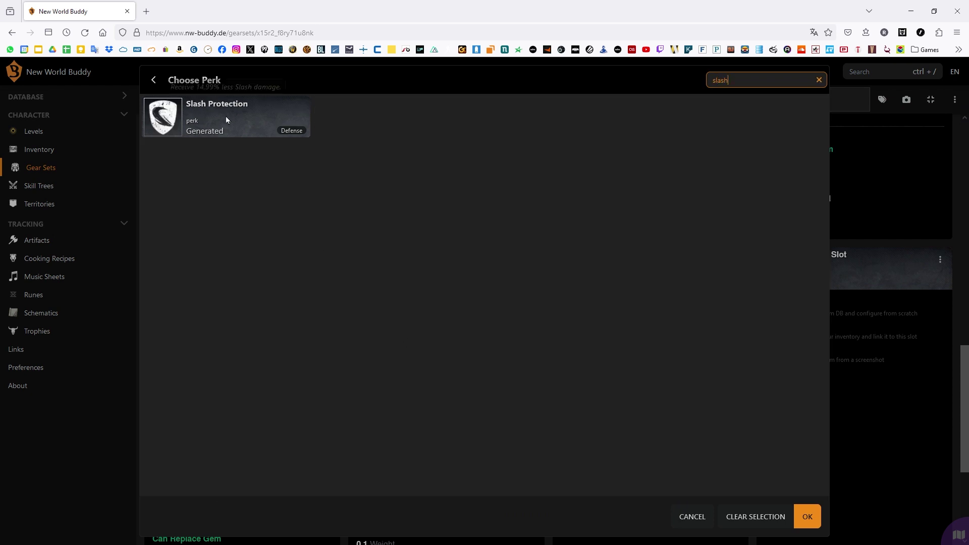
left_click(226, 119)
left_click(807, 516)
left_click(450, 392)
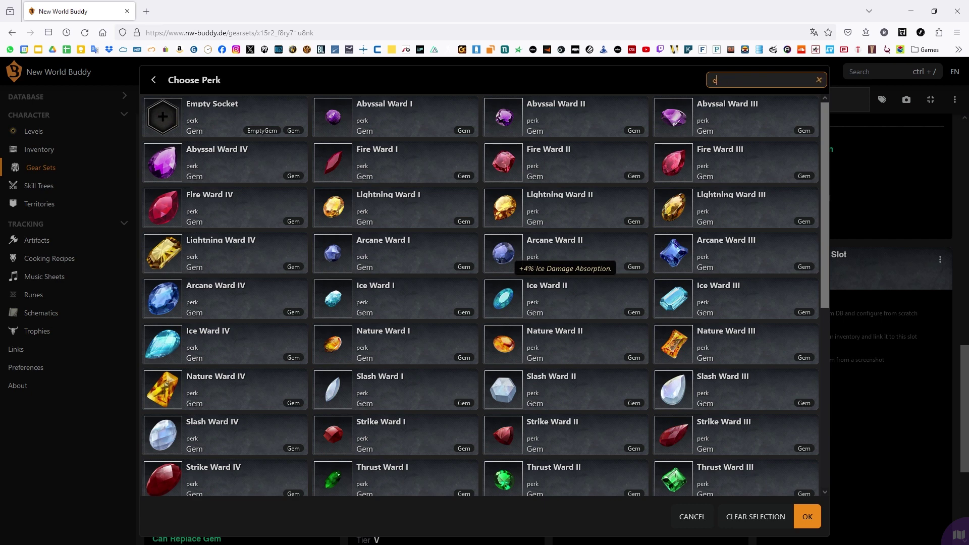
type("ele")
left_click(741, 119)
left_click(807, 516)
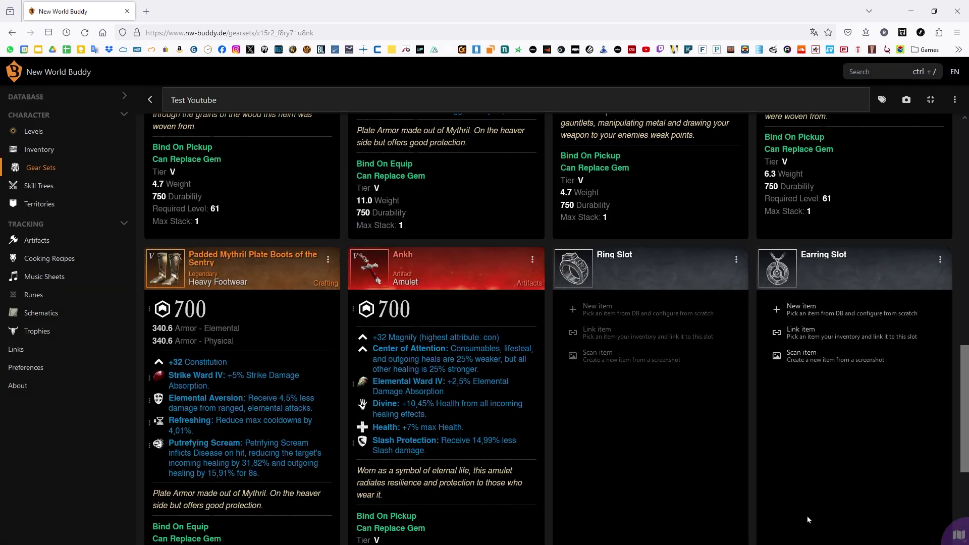
scroll(798, 502, "down", 3)
scroll(660, 375, "up", 1)
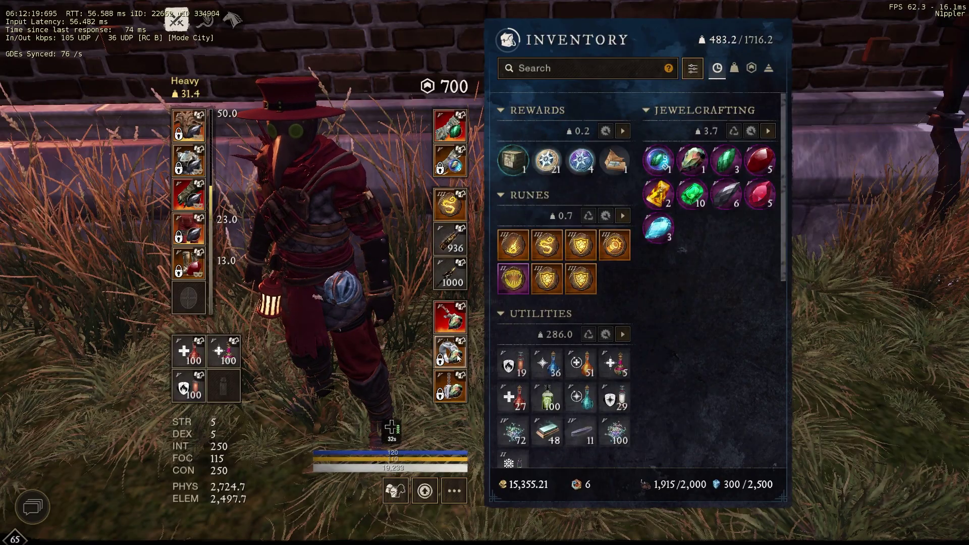
- Import the Imbued Mythril Ring of the Sentry into the Ring slot from a tooltip screenshot
left_click(458, 354)
key("super+shift+s")
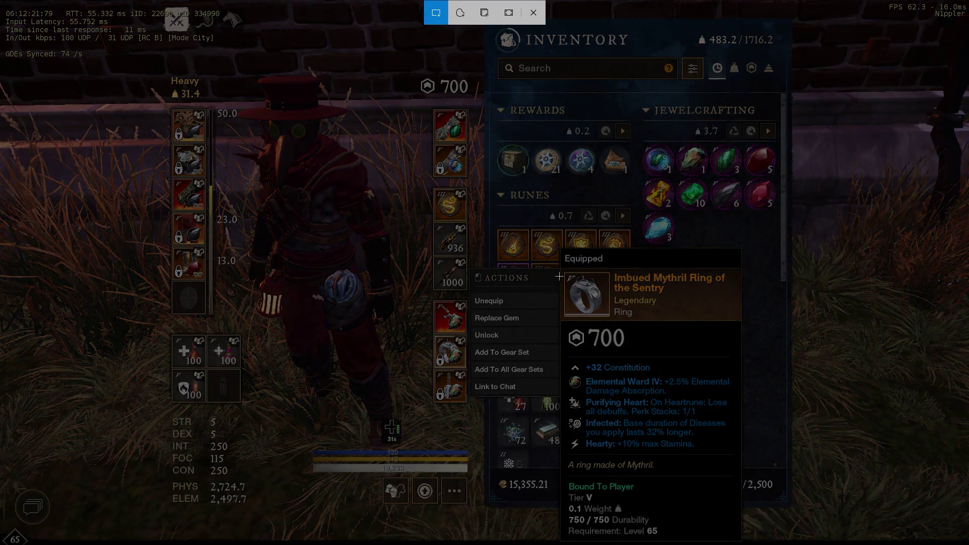
left_click_drag(565, 270, 736, 453)
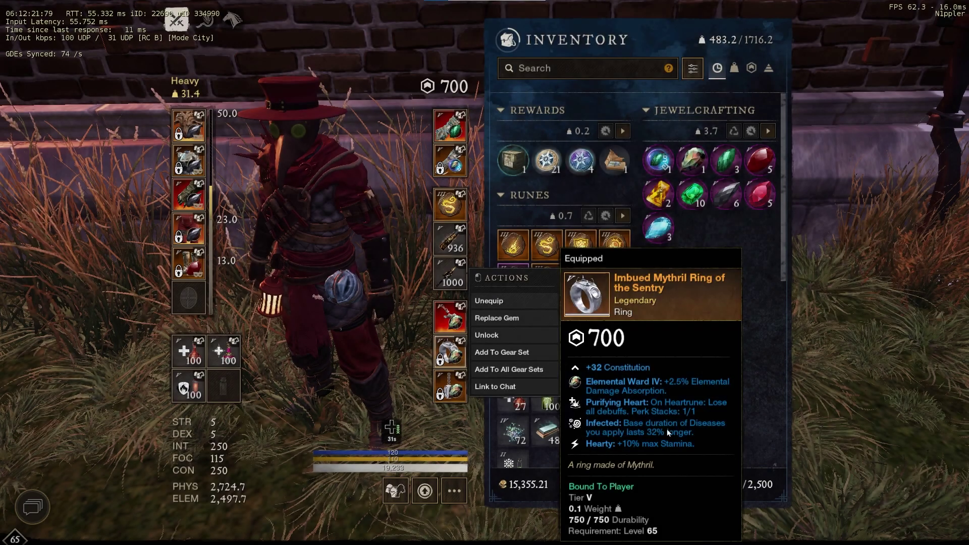
left_click(685, 250)
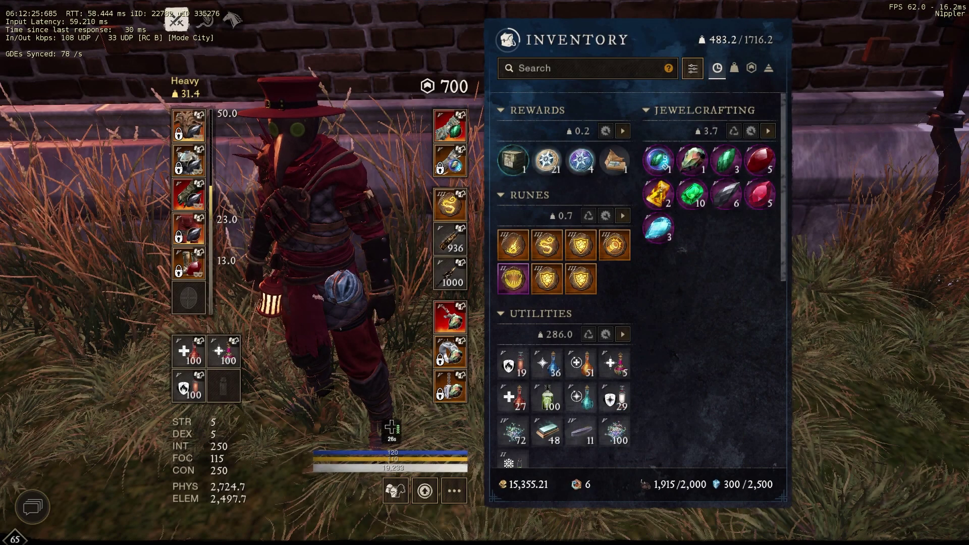
key("alt+Tab")
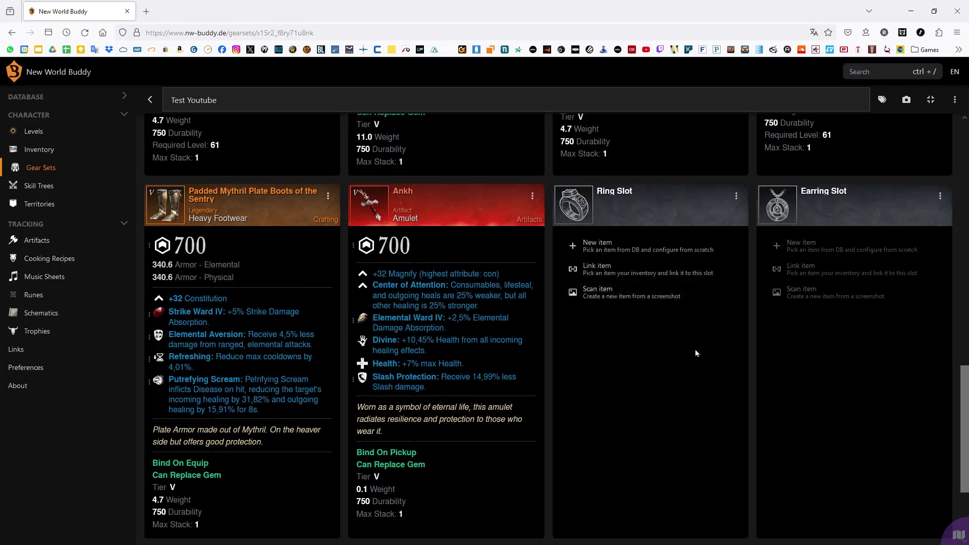
left_click(736, 196)
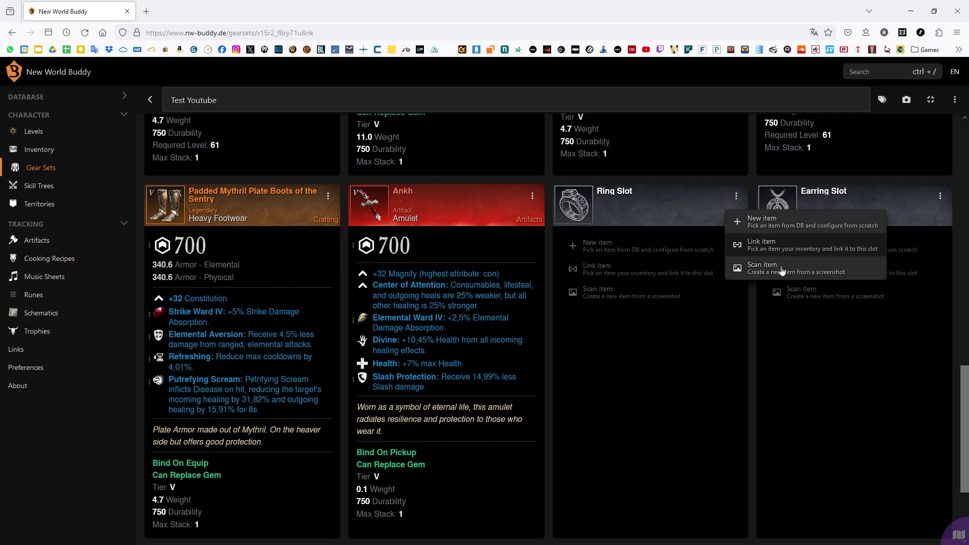
left_click(782, 269)
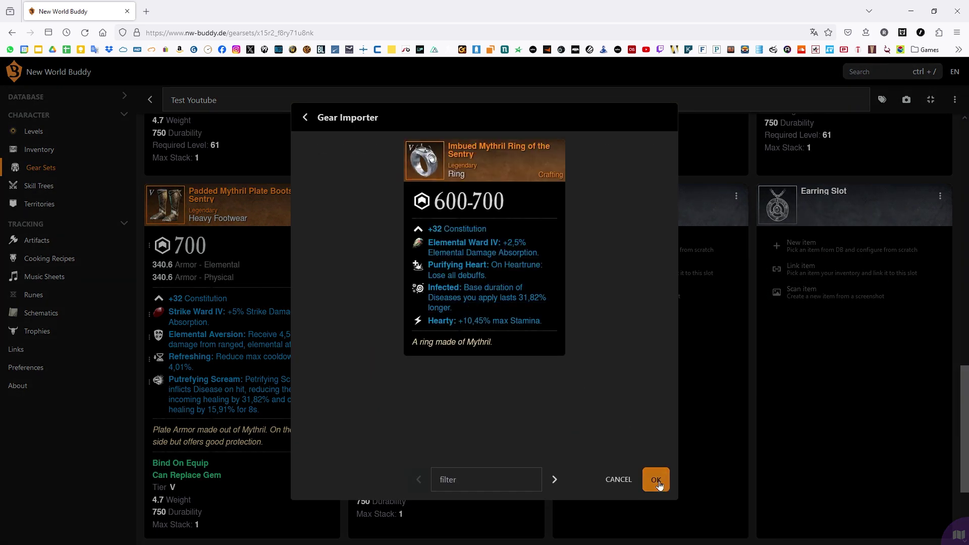
left_click(655, 480)
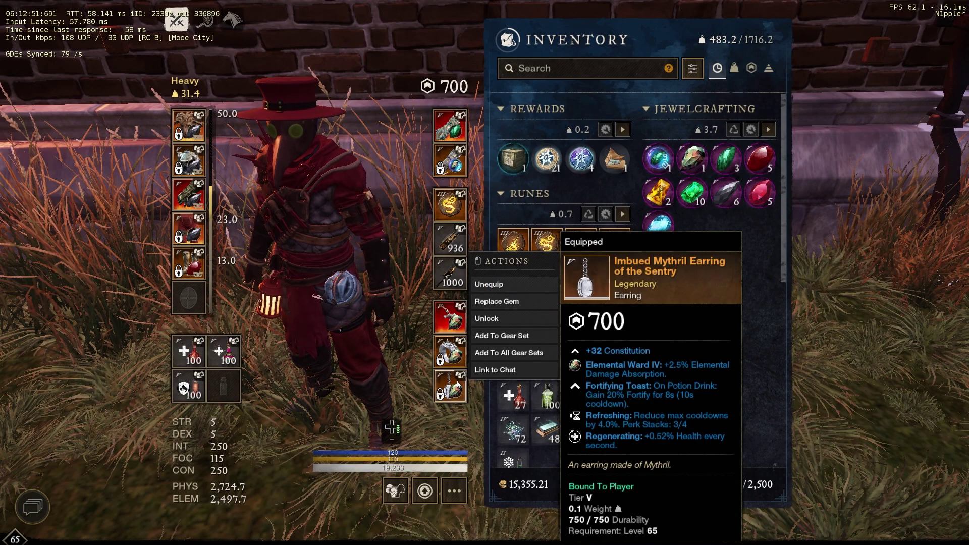
- Snip the earring tooltip and paste it into the Earring slot's Scan item importer
key("super+shift+s")
left_click_drag(562, 253, 738, 453)
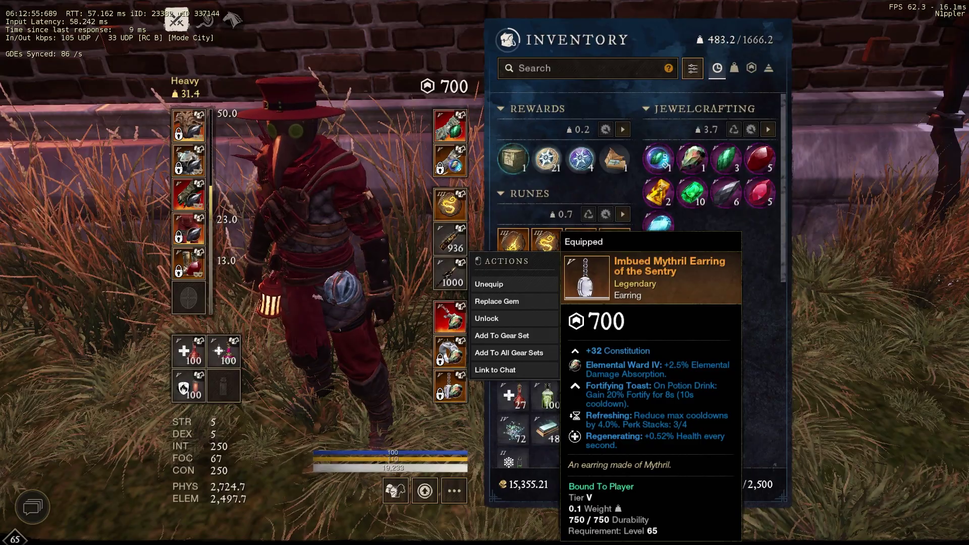
key("alt+Tab")
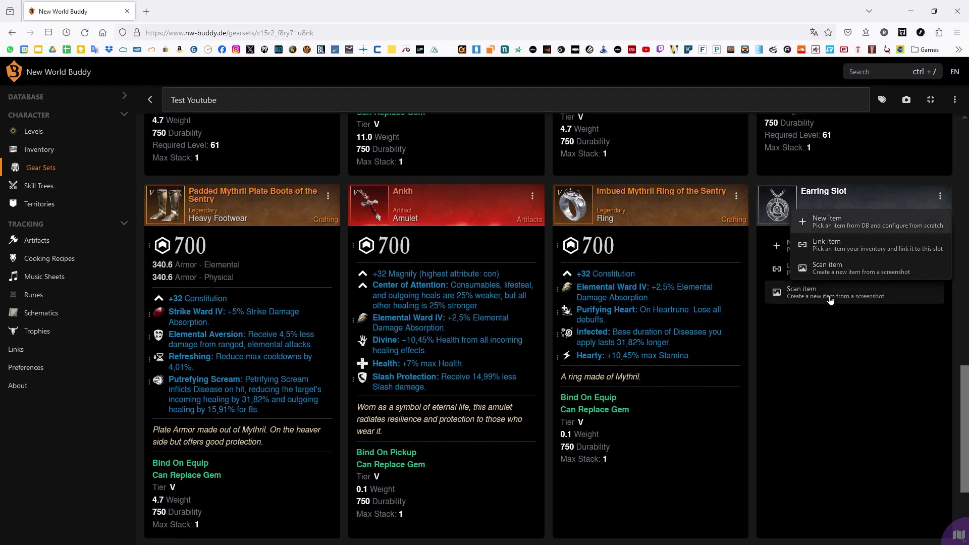
left_click(822, 292)
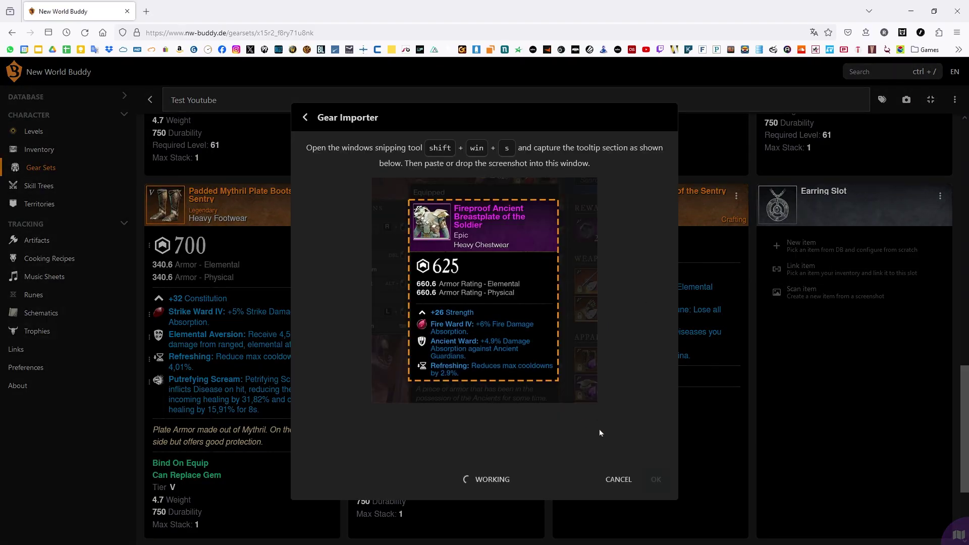
key("ctrl+v")
left_click(655, 479)
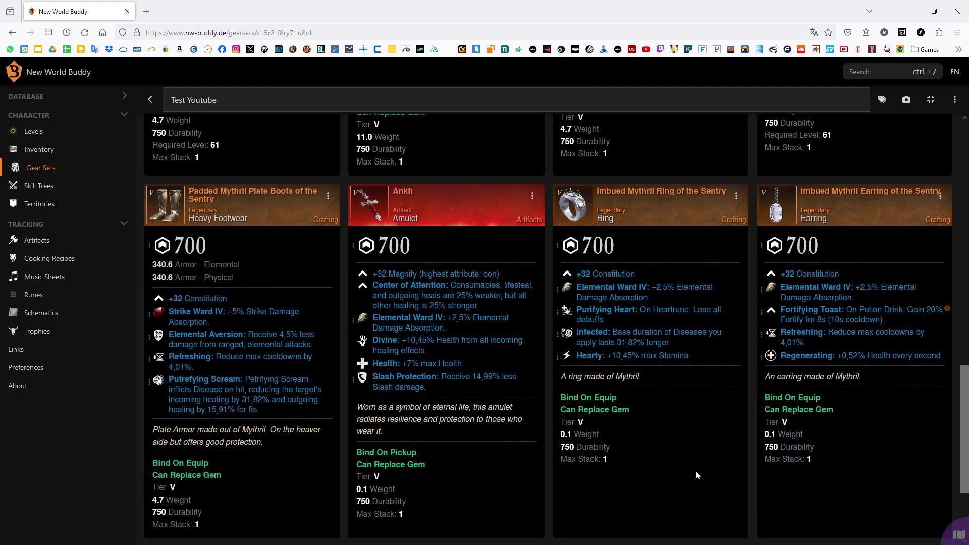
scroll(724, 470, "down", 2)
scroll(681, 303, "down", 2)
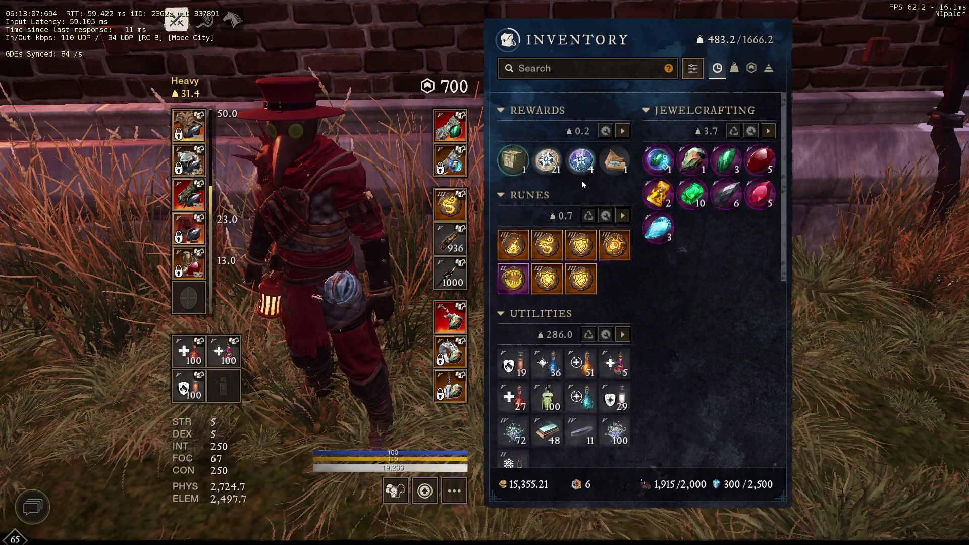
- Dismiss the item actions and snip the Dark Leather Void Gauntlet tooltip
key("Escape")
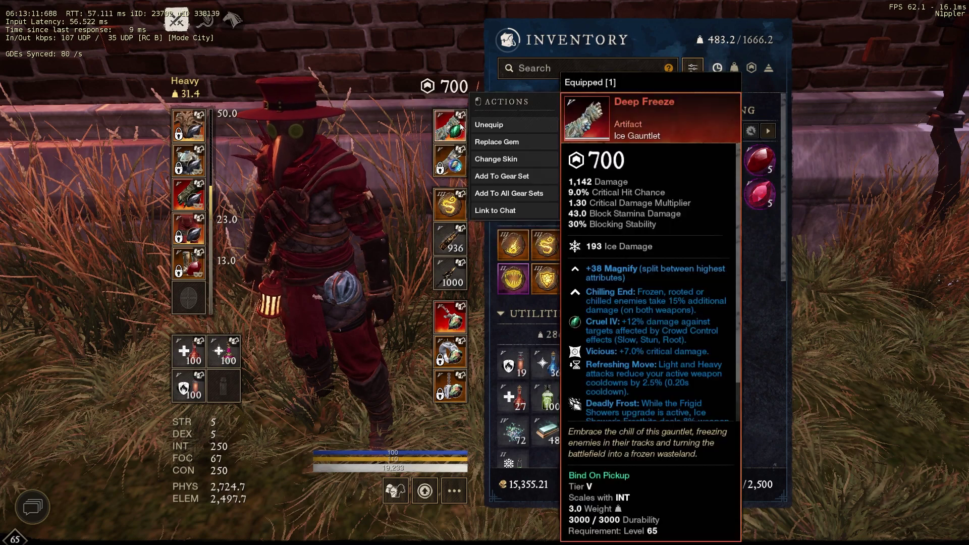
mouse_move(449, 124)
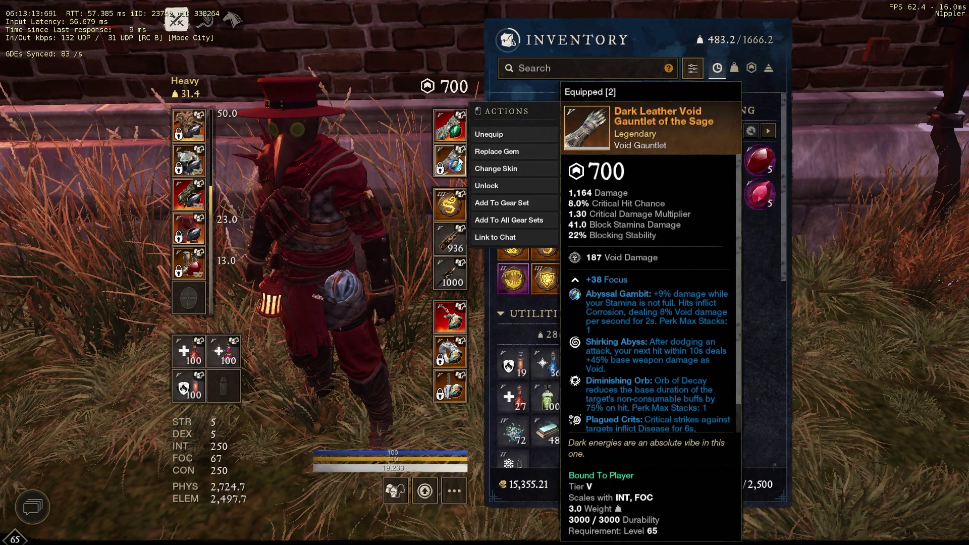
key("super+shift+s")
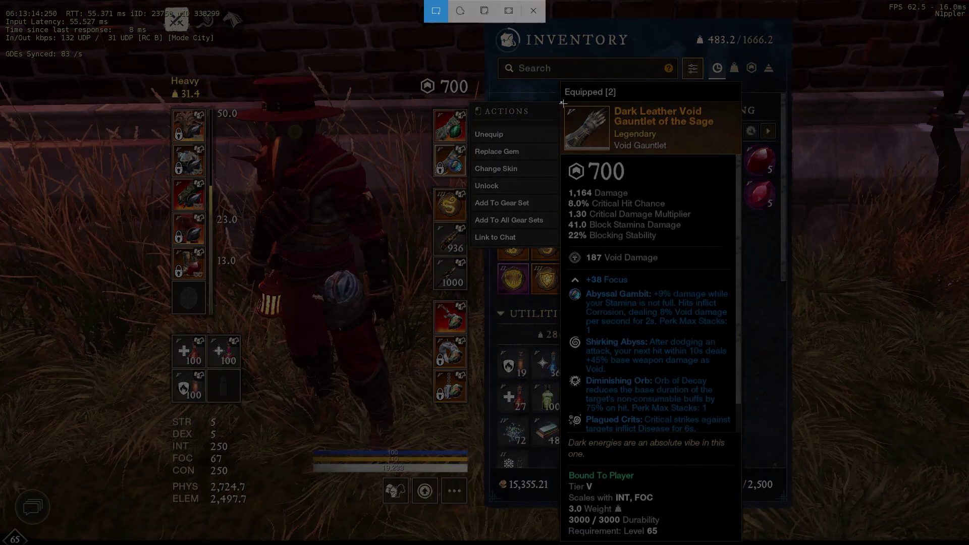
left_click_drag(564, 103, 738, 436)
- Scan the captured Void Gauntlet snip into Weapon #2 and confirm it
key("alt+Tab")
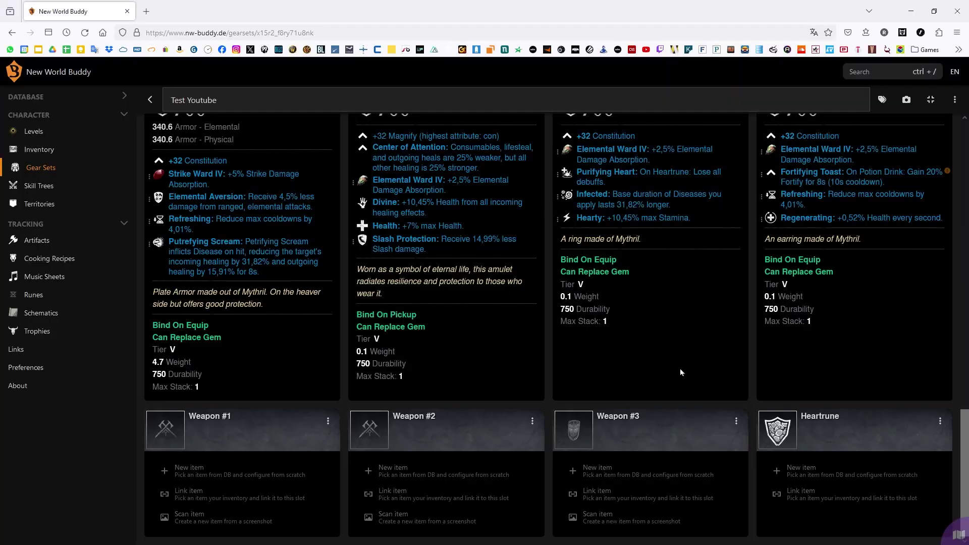
left_click(531, 421)
left_click(575, 489)
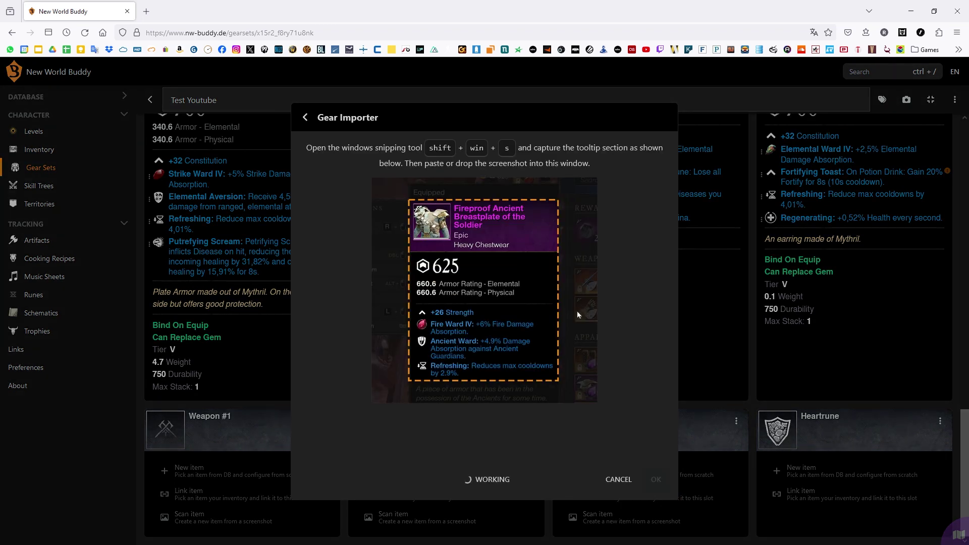
scroll(518, 299, "down", 5)
scroll(517, 299, "up", 5)
left_click(656, 479)
scroll(454, 341, "down", 4)
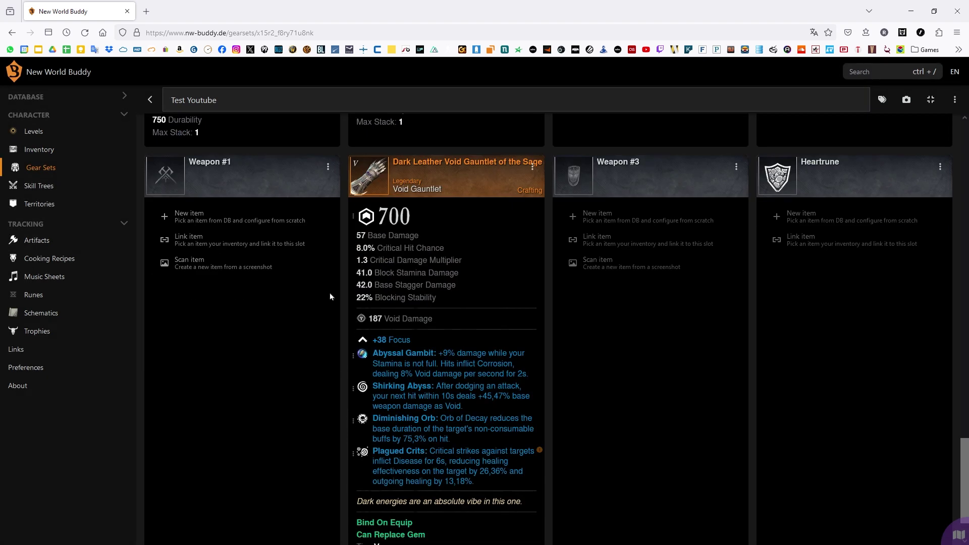
- Choose the Deep Freeze gauntlet from the item database for Weapon #1
left_click(328, 166)
left_click(356, 192)
type("de")
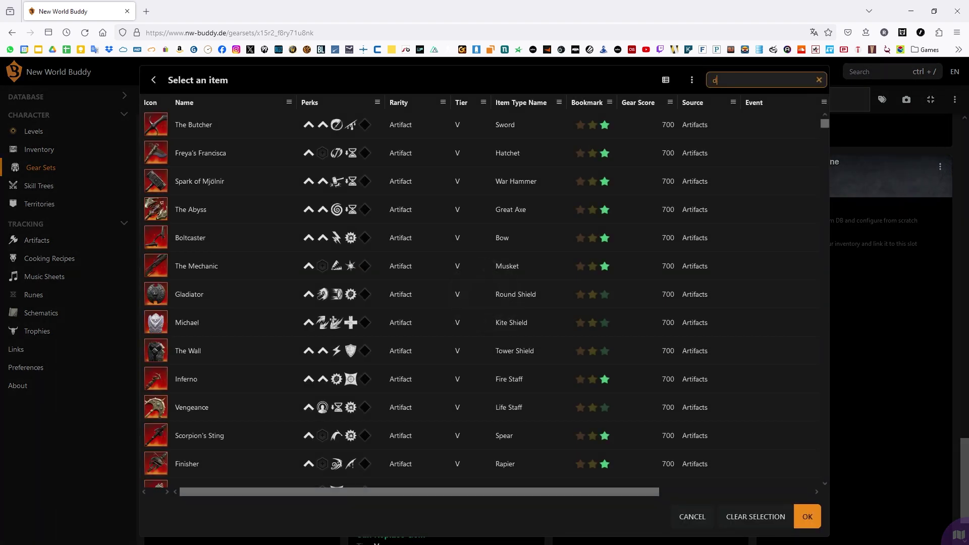
type("eep")
key("BackSpace")
key("BackSpace")
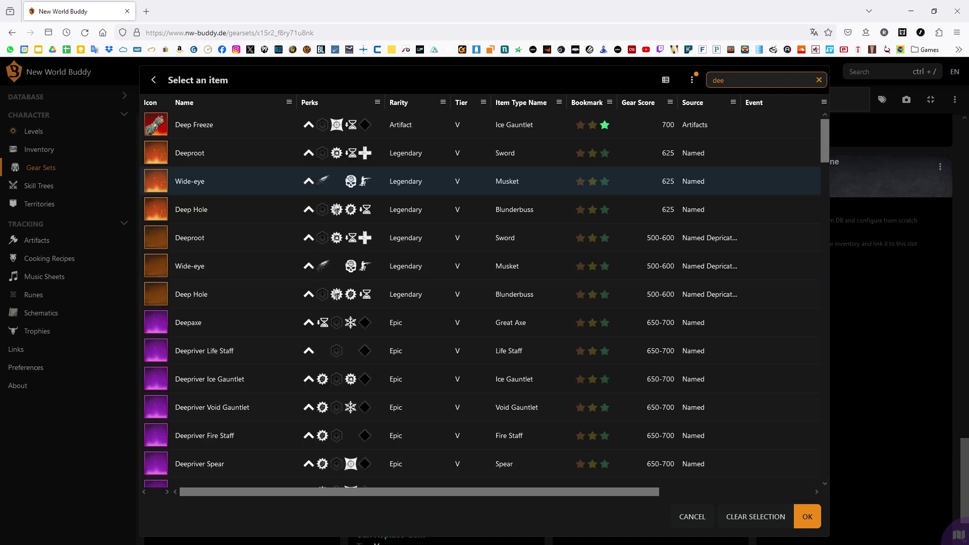
left_click(207, 124)
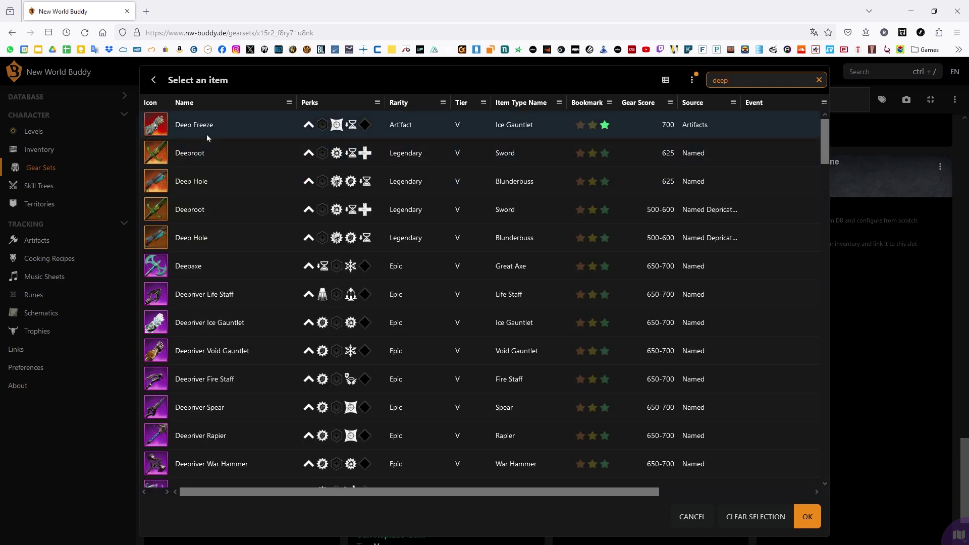
left_click(807, 516)
- Give Deep Freeze the Deadly Frost perk and a Cruel IV gem
left_click(218, 454)
type("dea")
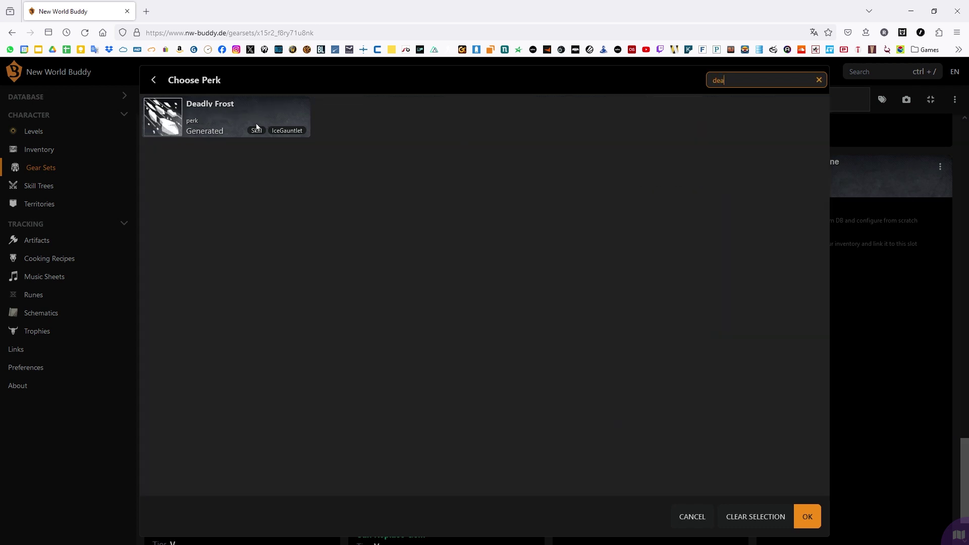
left_click(228, 118)
left_click(807, 516)
left_click(240, 388)
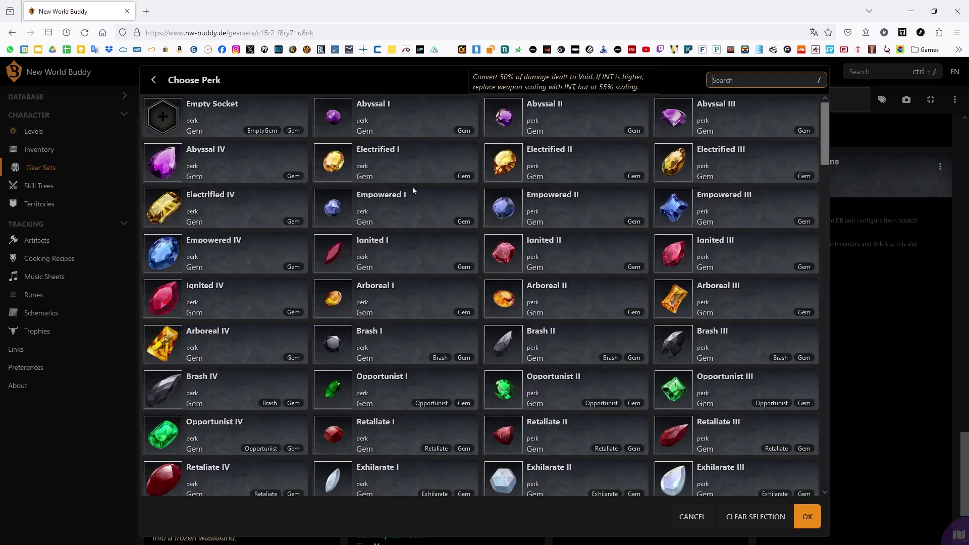
scroll(256, 388, "down", 3)
scroll(256, 389, "down", 2)
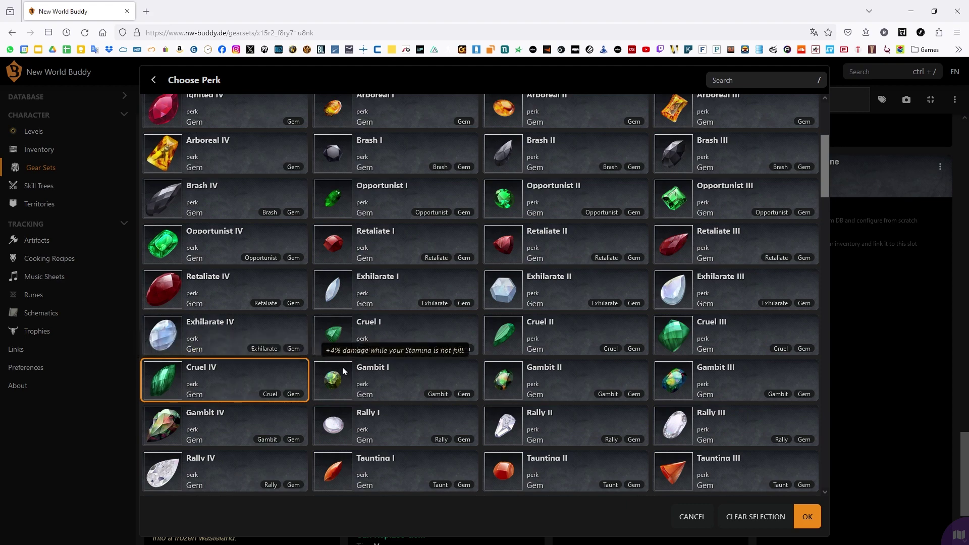
scroll(314, 368, "up", 2)
scroll(378, 341, "down", 4)
scroll(247, 344, "down", 2)
scroll(247, 344, "up", 3)
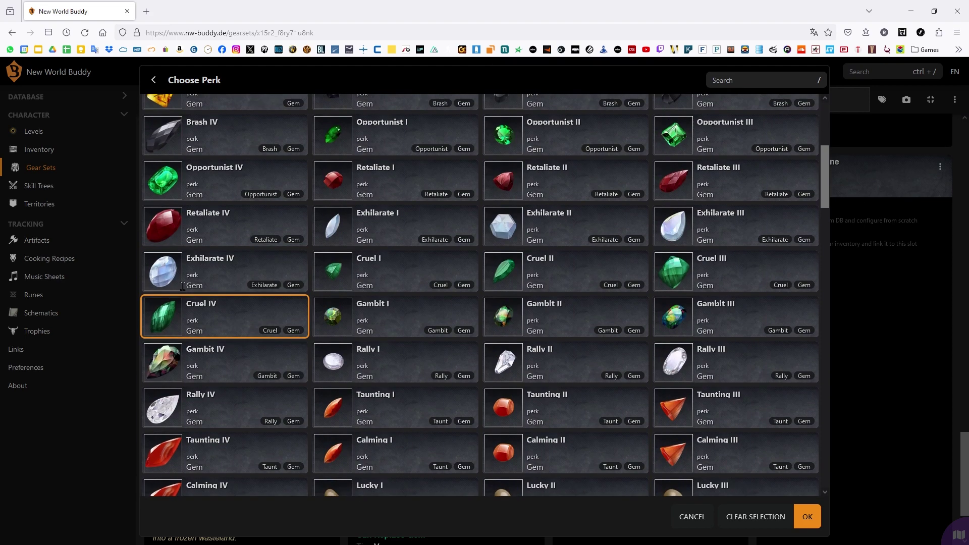
scroll(408, 367, "down", 4)
scroll(350, 351, "up", 4)
scroll(251, 332, "up", 2)
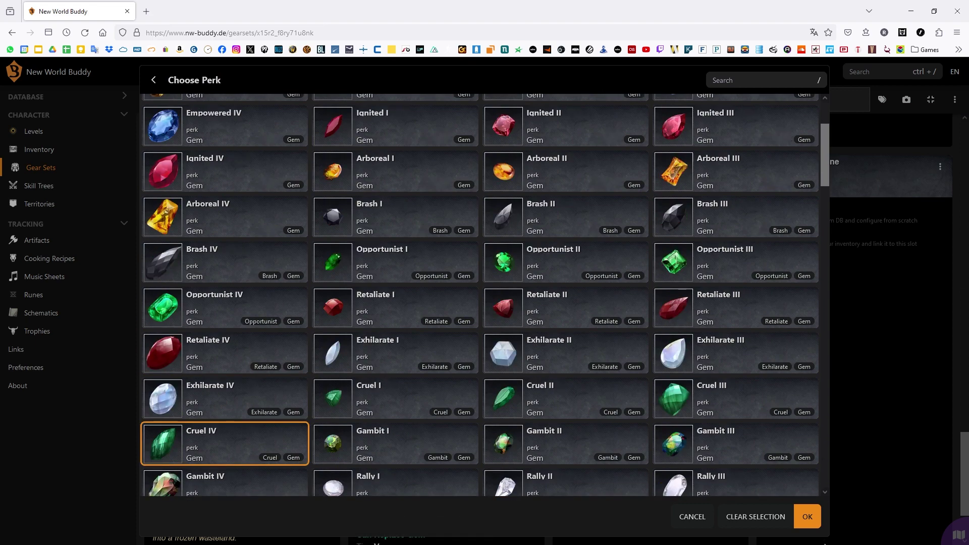
left_click(806, 516)
scroll(681, 378, "up", 3)
scroll(697, 303, "down", 2)
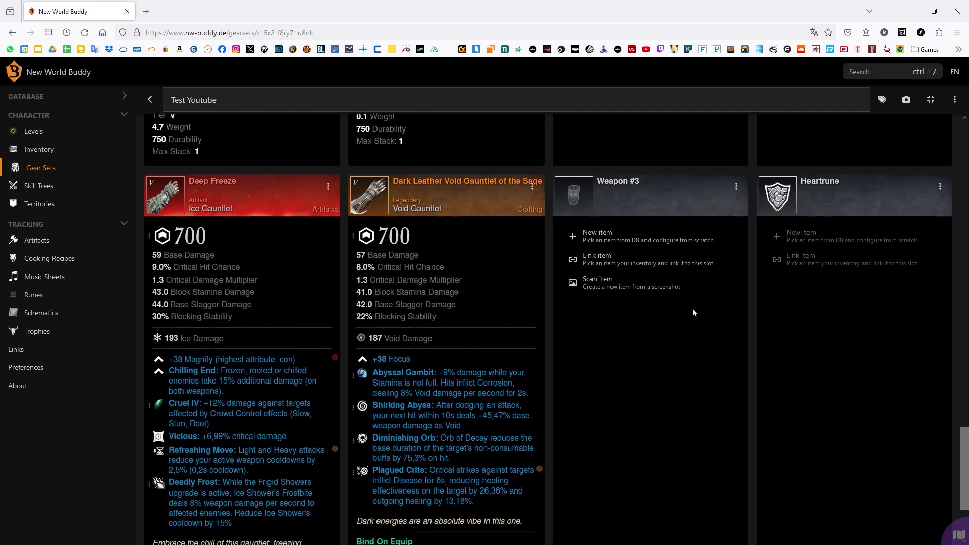
scroll(747, 190, "up", 3)
scroll(742, 257, "down", 1)
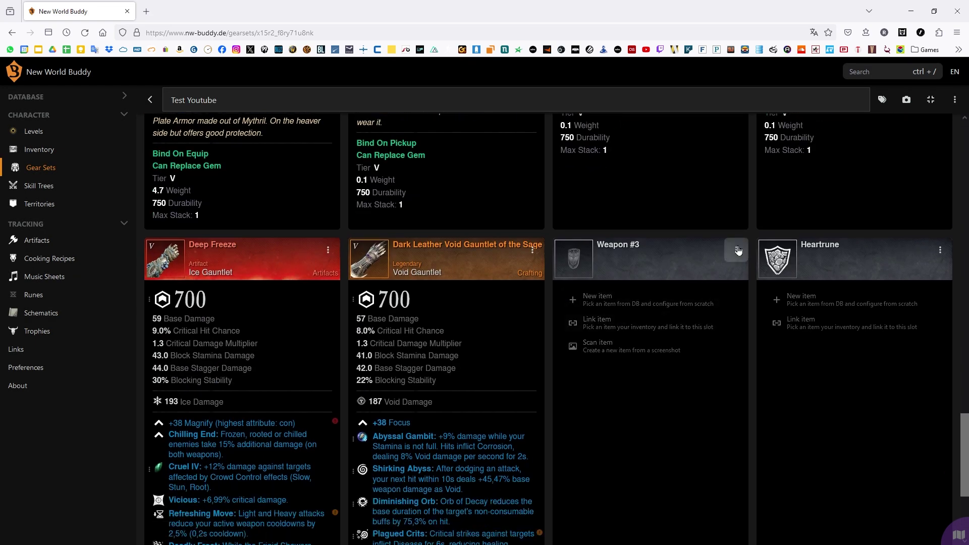
- Pick the Brutal Heartrune of Grasping Vines from the database for the Heartrune slot
left_click(735, 250)
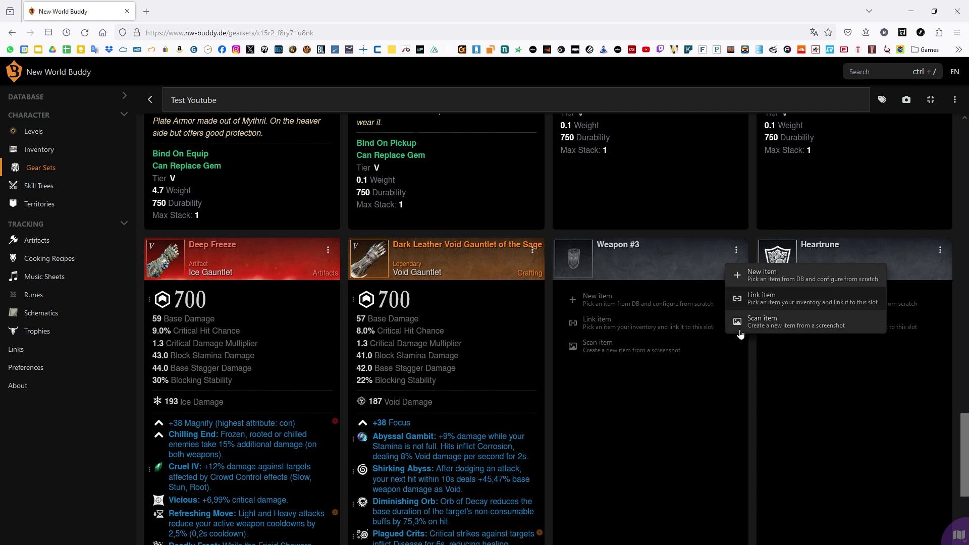
left_click(703, 366)
left_click(939, 251)
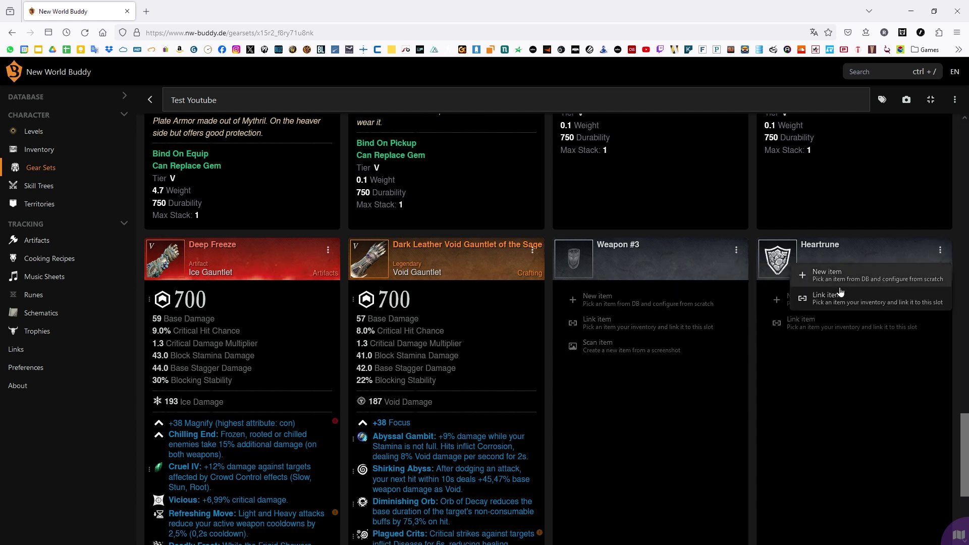
left_click(827, 274)
type("vine")
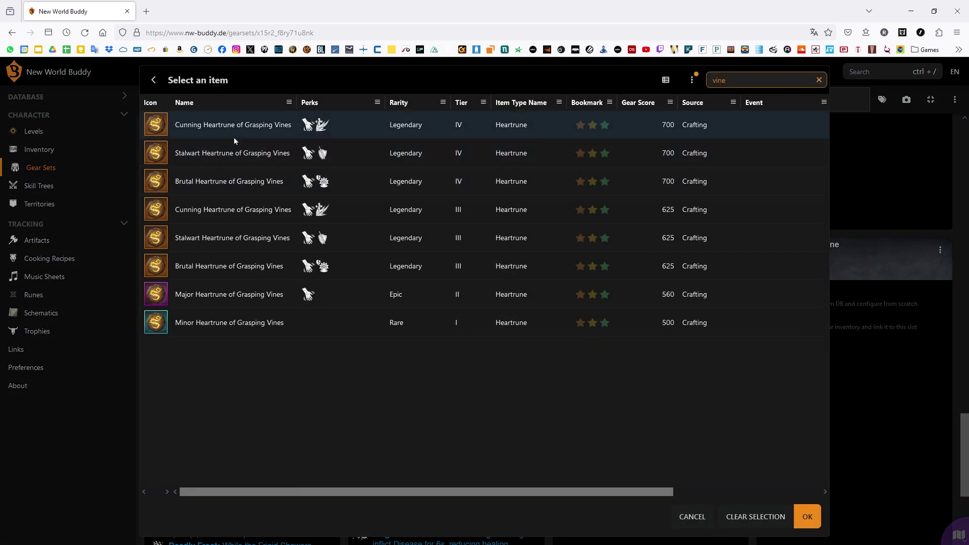
left_click(210, 180)
left_click(807, 517)
scroll(604, 370, "down", 10)
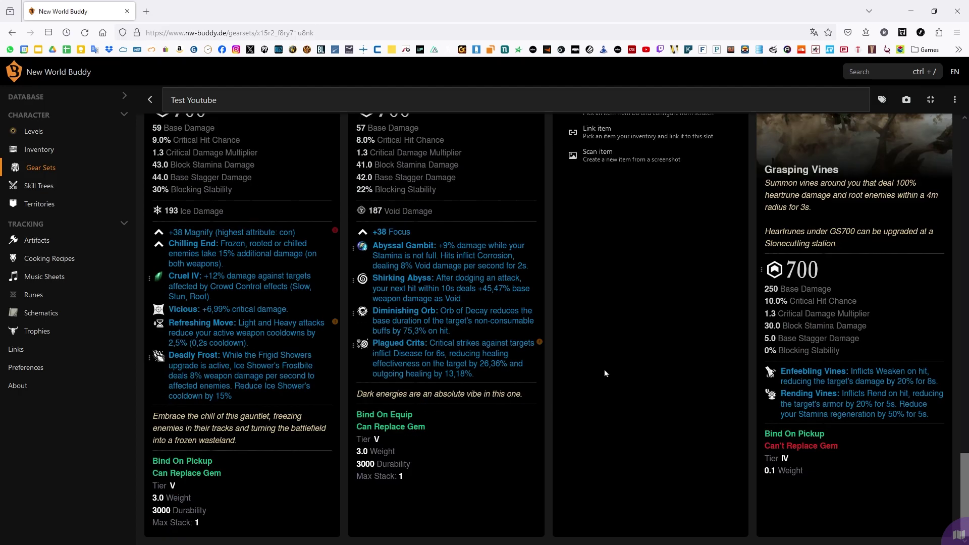
scroll(604, 370, "down", 10)
scroll(596, 381, "down", 10)
scroll(597, 381, "down", 8)
scroll(732, 326, "down", 3)
scroll(731, 327, "down", 8)
scroll(620, 363, "up", 6)
scroll(622, 362, "down", 3)
scroll(492, 349, "up", 5)
scroll(507, 359, "up", 10)
scroll(511, 358, "up", 8)
scroll(498, 278, "down", 5)
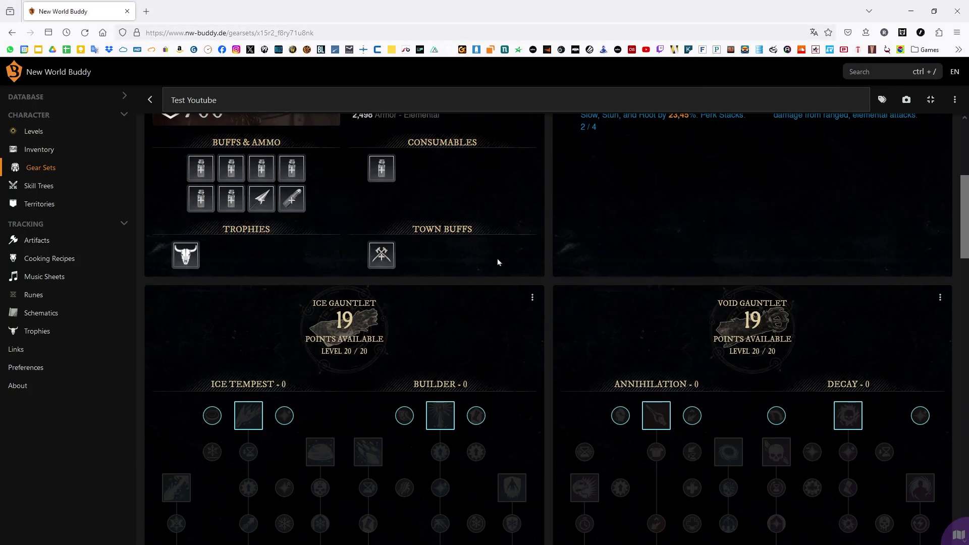
scroll(498, 278, "down", 3)
scroll(602, 357, "up", 1)
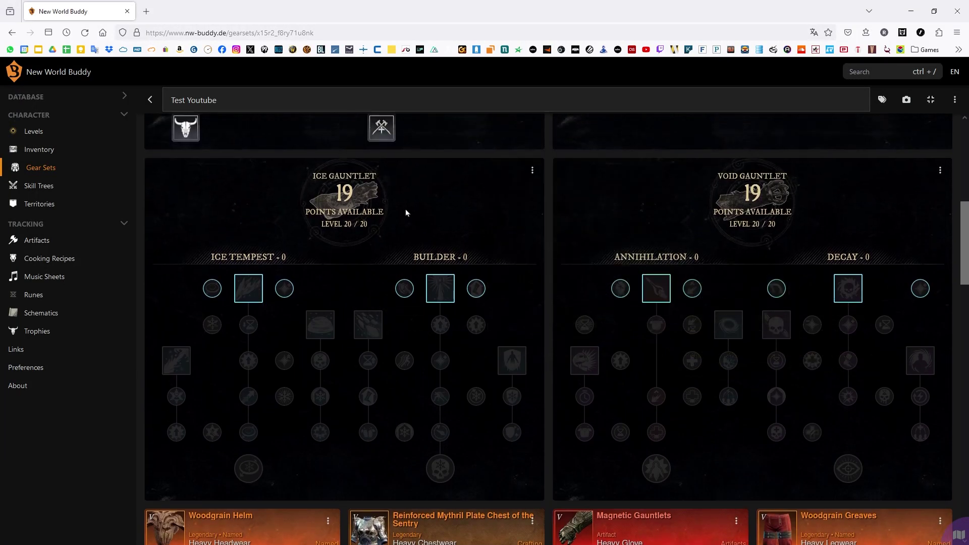
scroll(530, 318, "up", 2)
scroll(530, 317, "down", 2)
- Spend Ice Gauntlet points in Builder, including Ice Shower and Cleansing Tomb, reaching 12
left_click(475, 288)
left_click(475, 325)
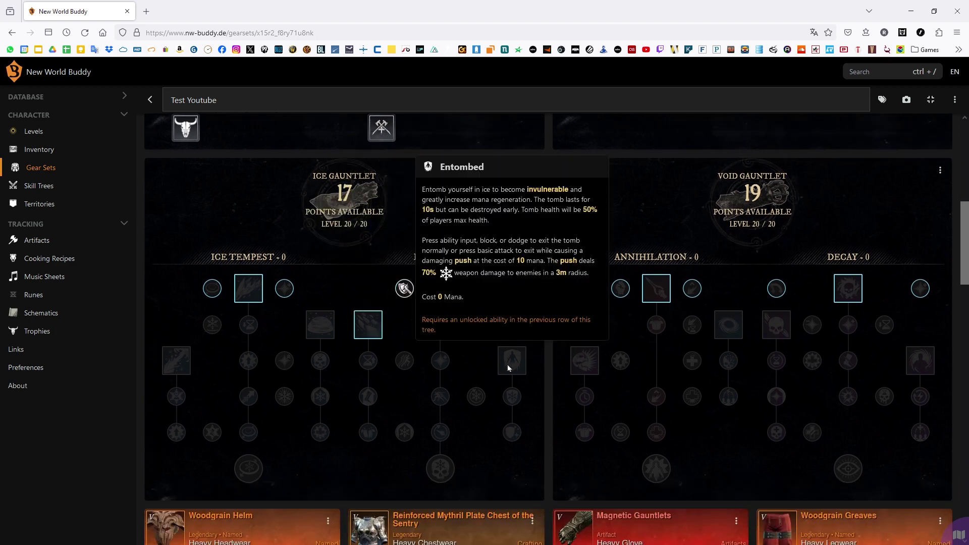
left_click(368, 324)
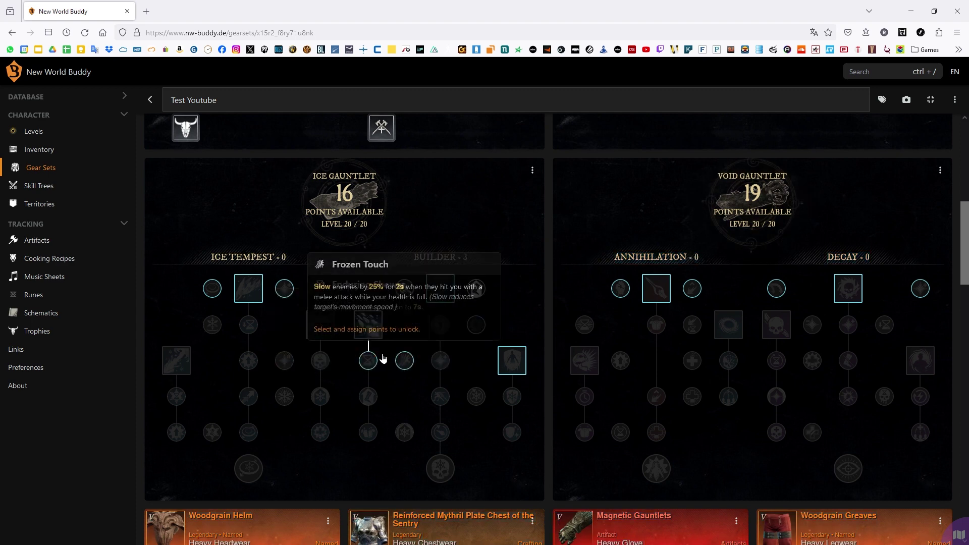
left_click(368, 360)
left_click(368, 396)
left_click(368, 433)
left_click(405, 432)
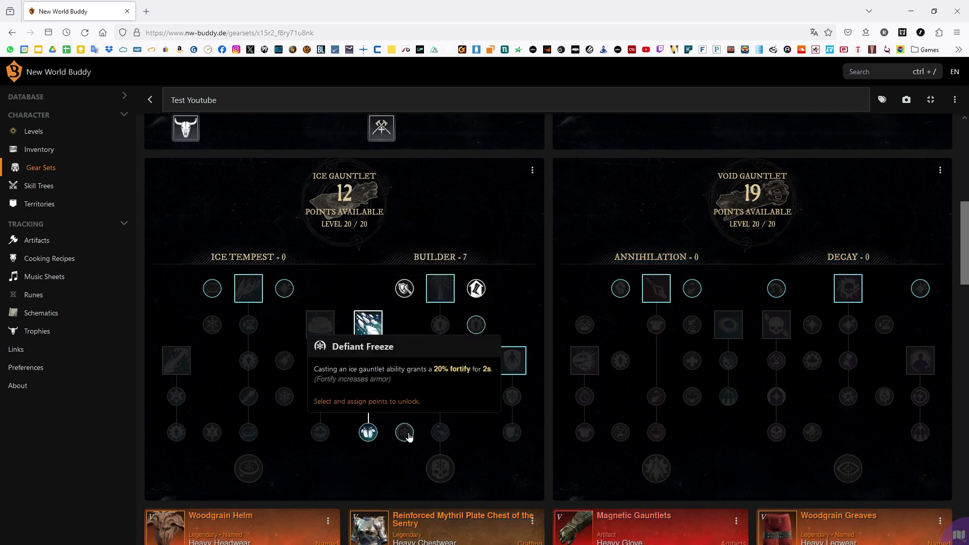
left_click(405, 288)
left_click(475, 397)
left_click(512, 360)
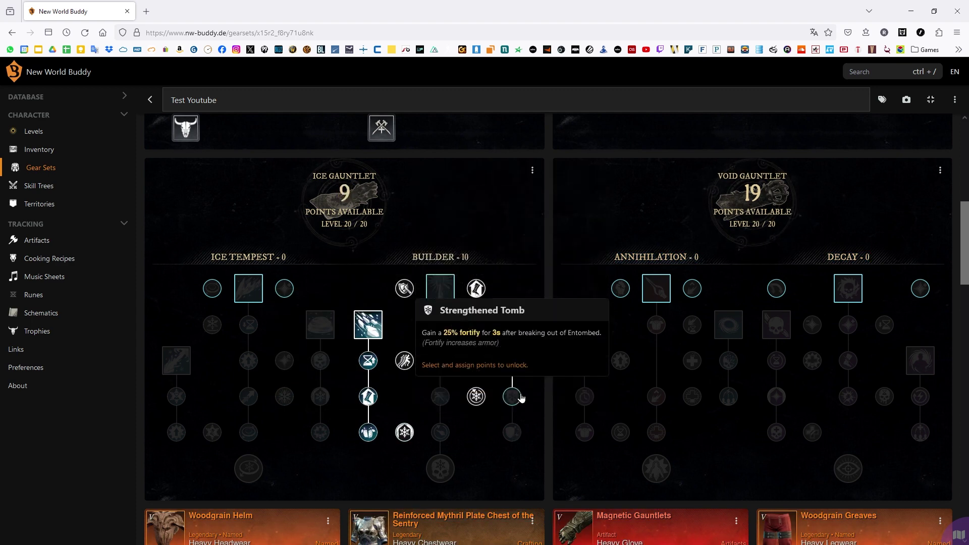
left_click(512, 397)
left_click(513, 432)
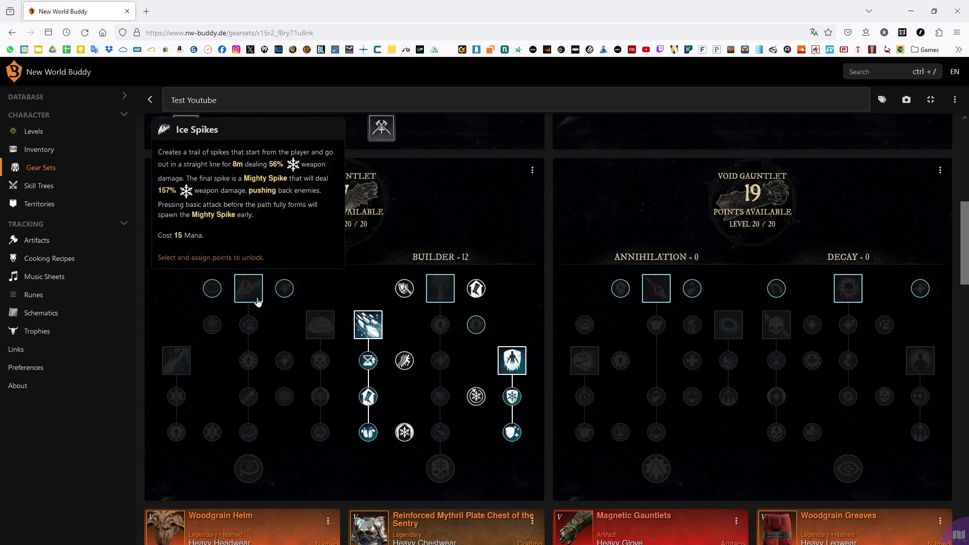
- Put the remaining Ice Gauntlet points into Ice Tempest, reaching 7
left_click(212, 288)
left_click(320, 324)
left_click(319, 360)
left_click(319, 397)
left_click(319, 432)
left_click(284, 398)
left_click(212, 432)
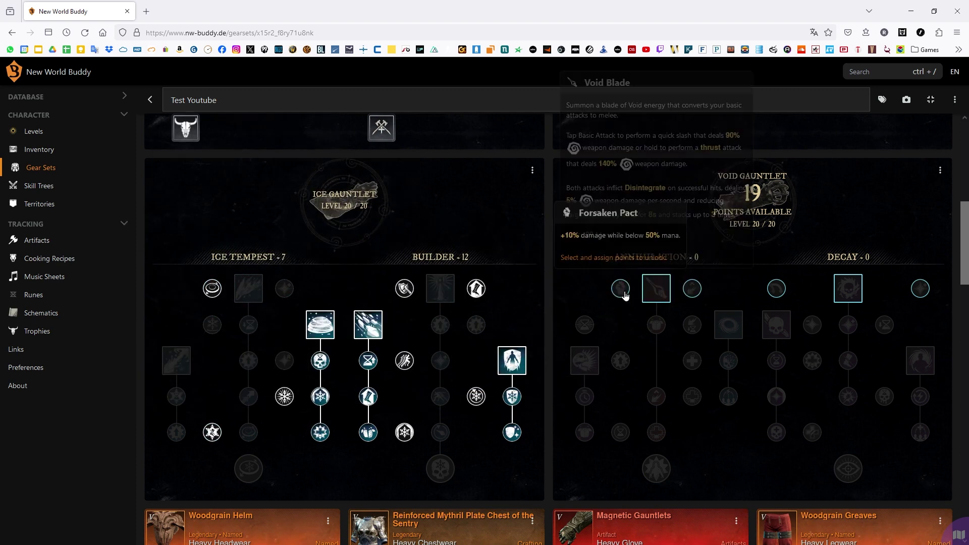
- Invest Void Gauntlet points into the Decay tree
left_click(847, 288)
left_click(849, 324)
left_click(848, 360)
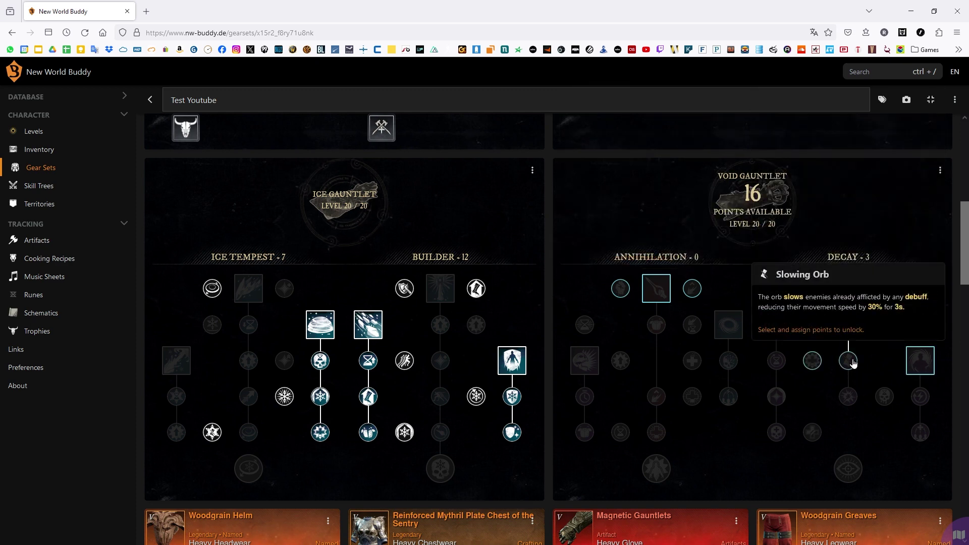
left_click(848, 397)
left_click(884, 397)
left_click(812, 323)
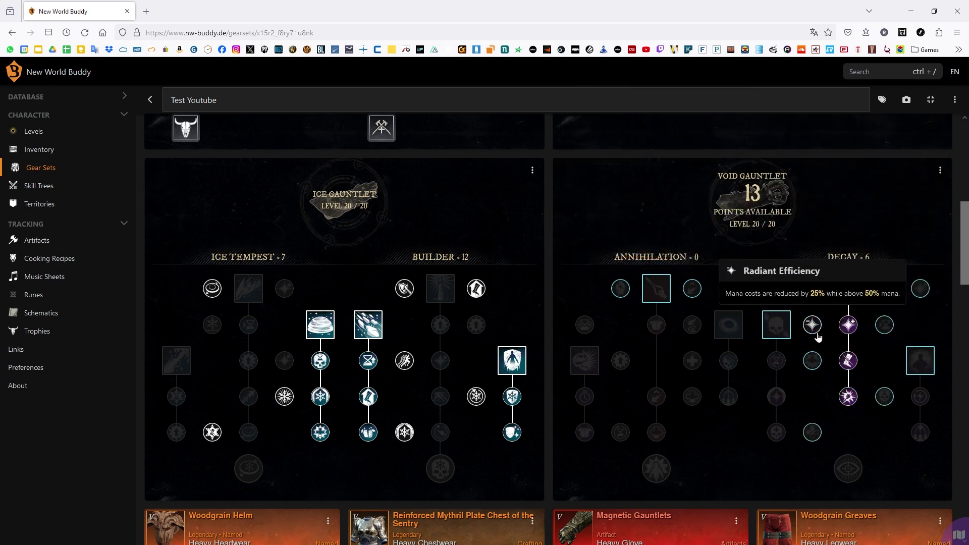
- Fill Annihilation to 13, finishing with the Voidcaller ultimate
left_click(620, 288)
left_click(692, 288)
left_click(692, 324)
left_click(728, 324)
left_click(728, 360)
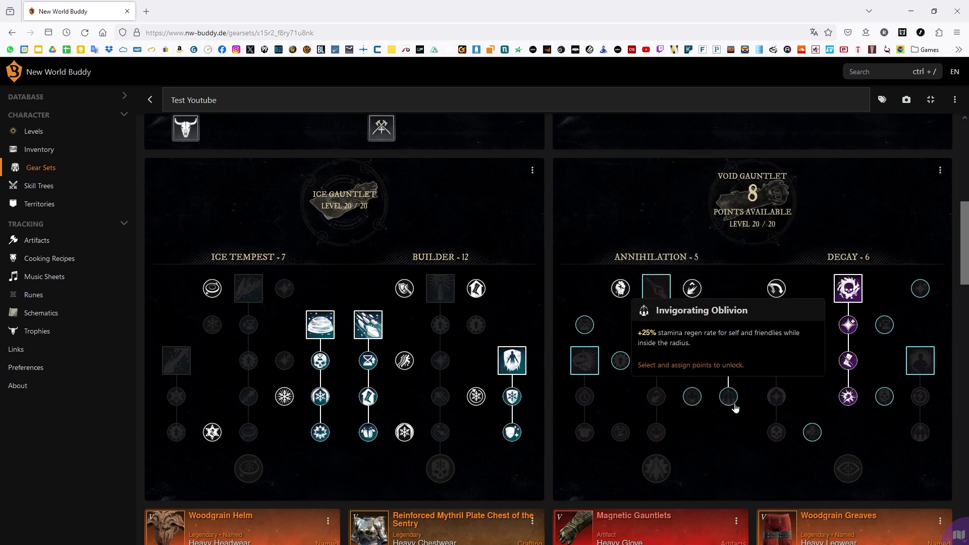
left_click(728, 396)
left_click(691, 397)
left_click(619, 360)
left_click(620, 432)
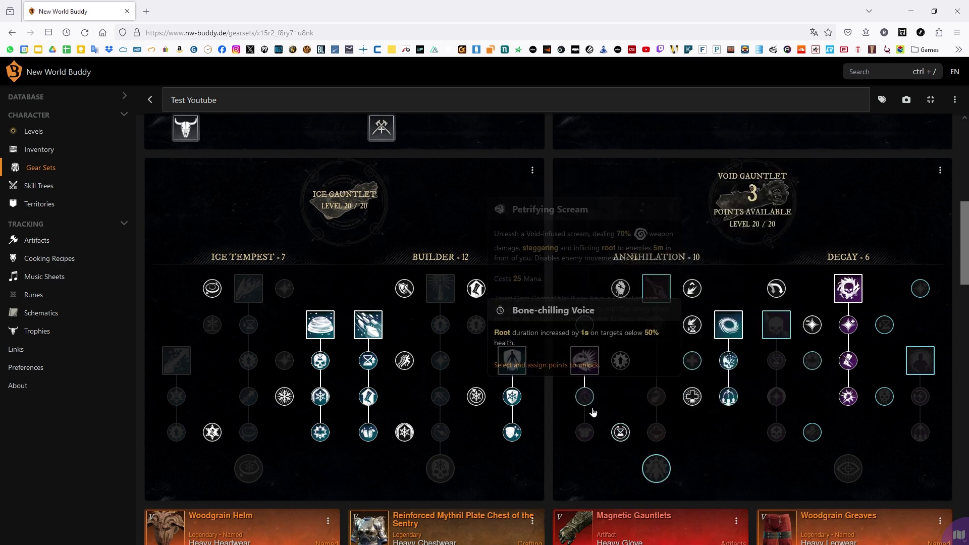
left_click(584, 396)
left_click(584, 432)
left_click(657, 469)
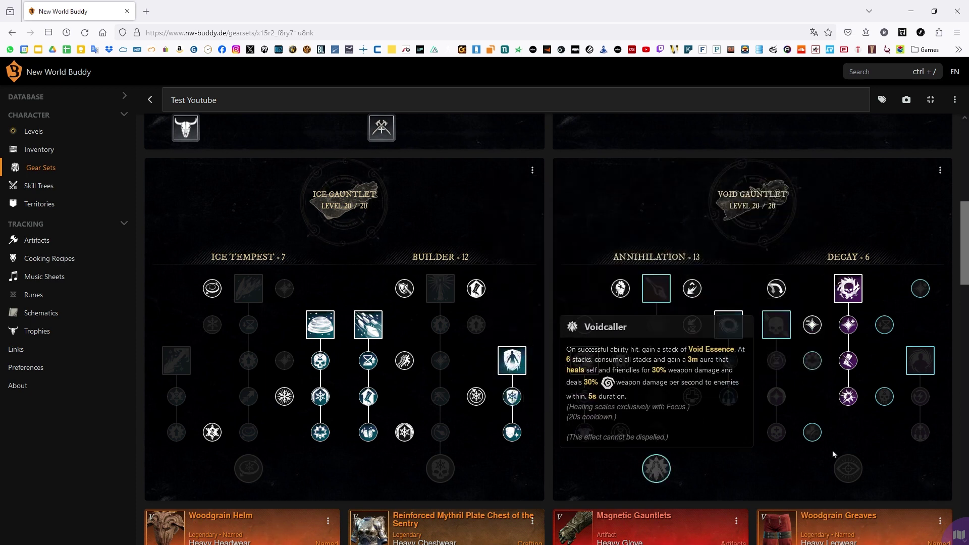
scroll(502, 333, "up", 1)
scroll(502, 333, "down", 2)
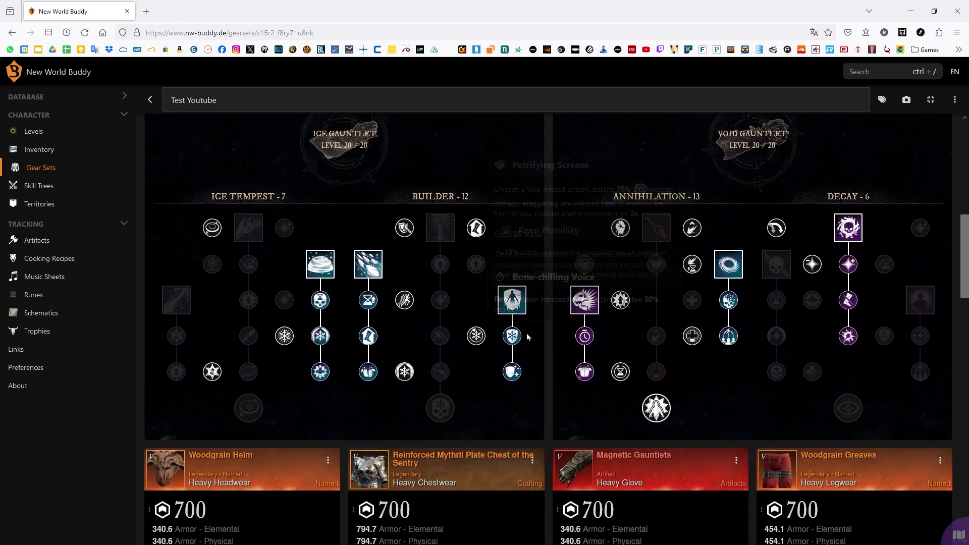
scroll(502, 333, "up", 2)
scroll(502, 333, "up", 2)
scroll(483, 245, "down", 3)
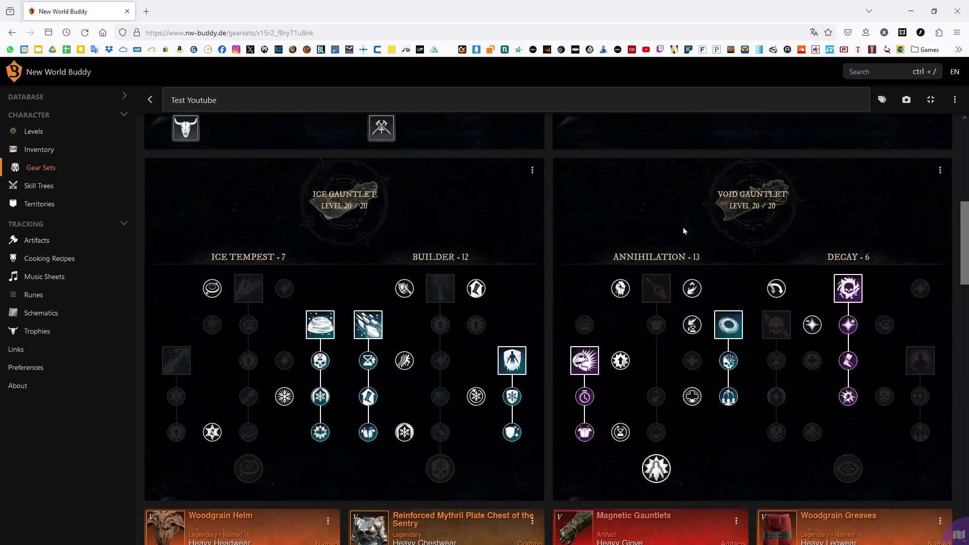
scroll(388, 260, "down", 8)
scroll(499, 303, "down", 5)
scroll(522, 323, "down", 3)
scroll(522, 323, "up", 10)
scroll(525, 328, "up", 10)
scroll(533, 340, "down", 6)
scroll(533, 340, "down", 3)
scroll(528, 336, "up", 1)
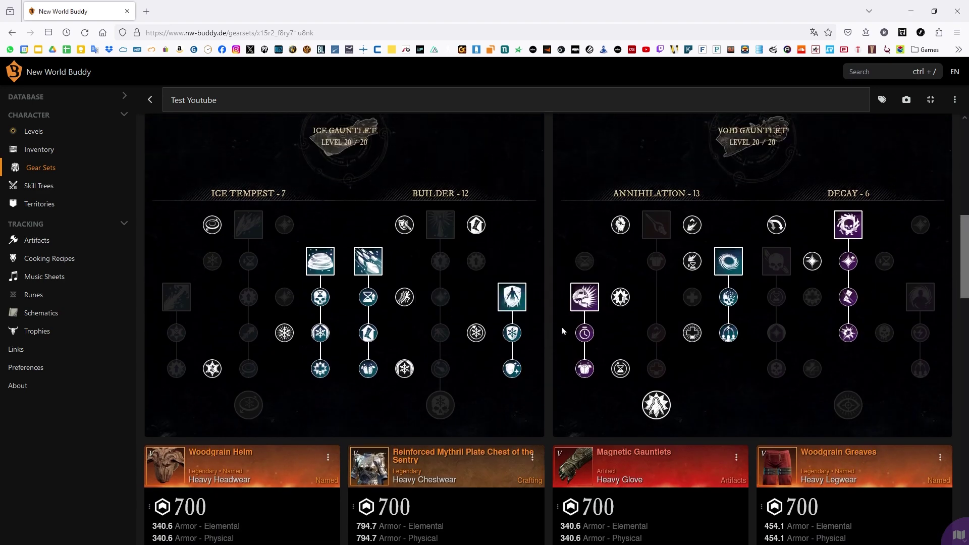
scroll(501, 388, "up", 2)
scroll(518, 391, "up", 8)
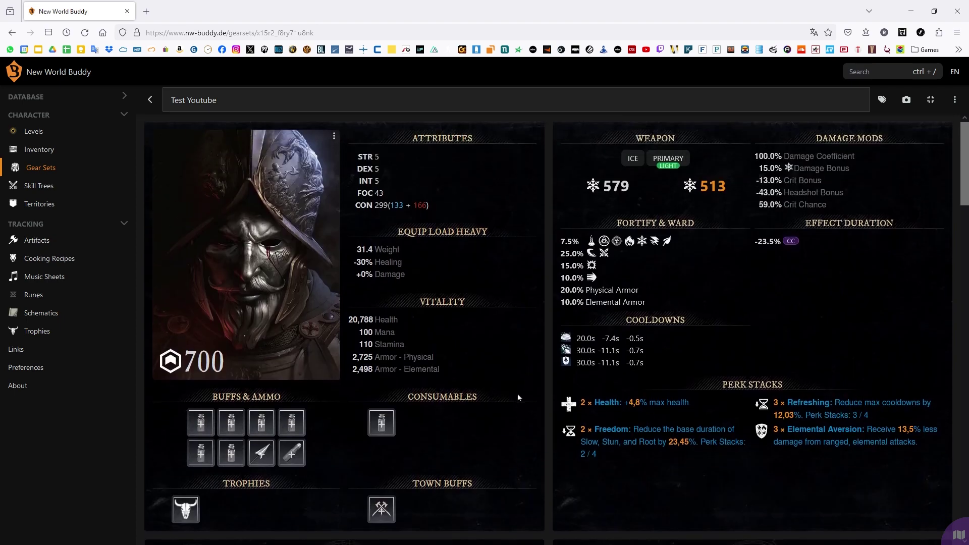
scroll(517, 393, "down", 7)
scroll(523, 387, "up", 3)
scroll(519, 386, "up", 6)
- Put Infused Health Potion and Regeneration Serum in the first two consumable slots
left_click(384, 425)
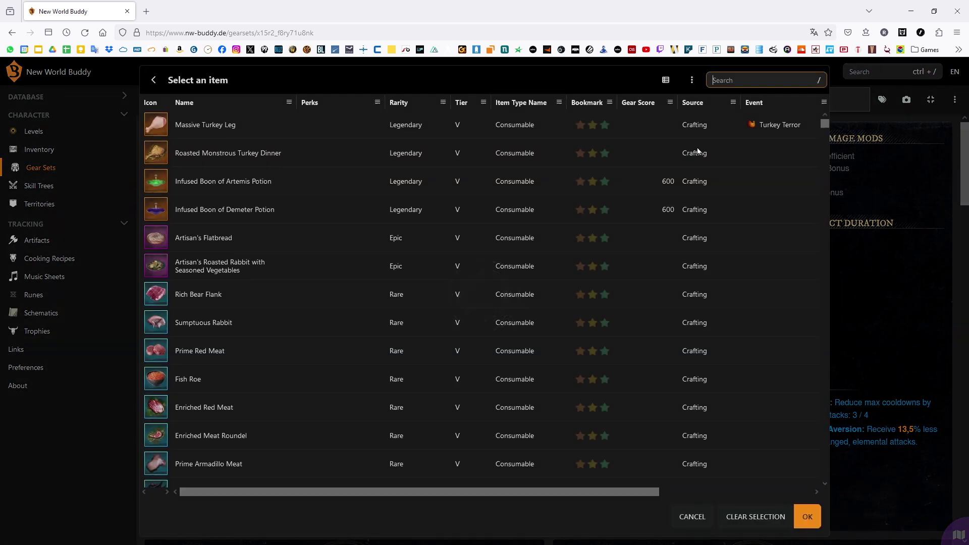
type("infused")
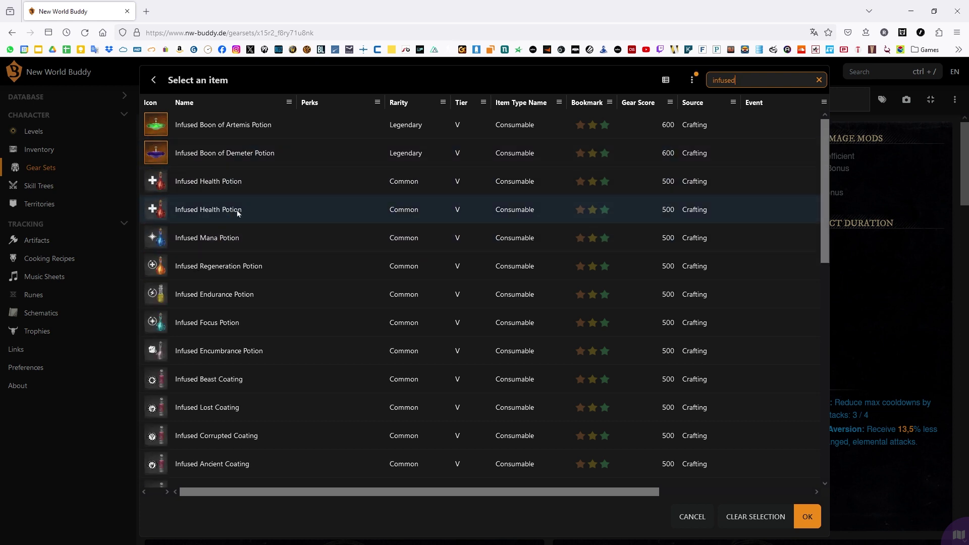
left_click(237, 212)
left_click(806, 516)
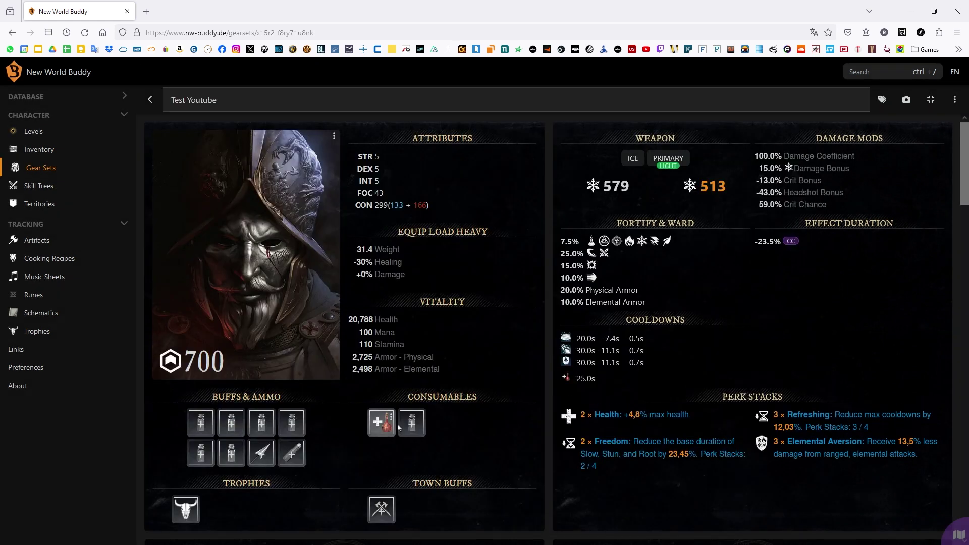
left_click(411, 421)
type("ser")
left_click(379, 126)
left_click(807, 516)
- Add Infused Fire Absorption Potion and Cleansing Elixir to the remaining consumable slots
left_click(686, 120)
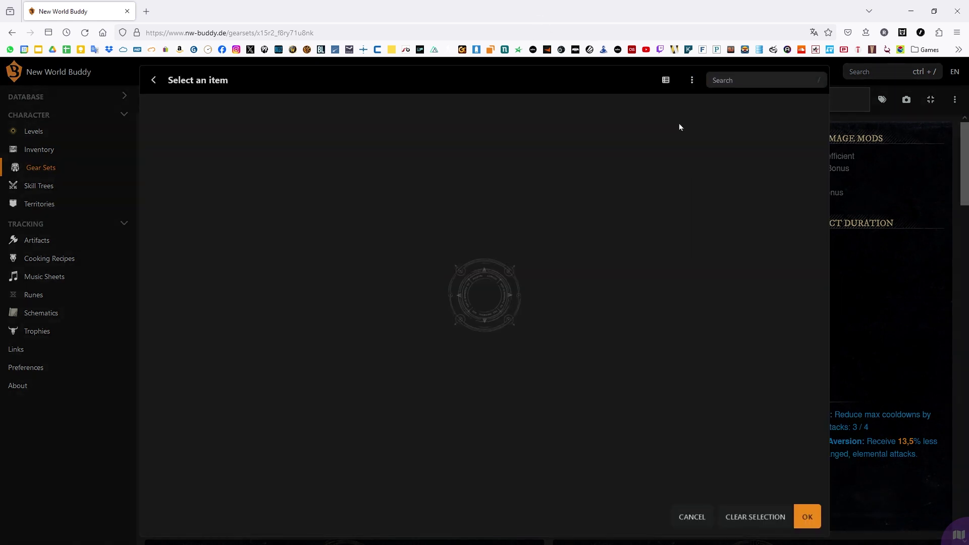
type("infused")
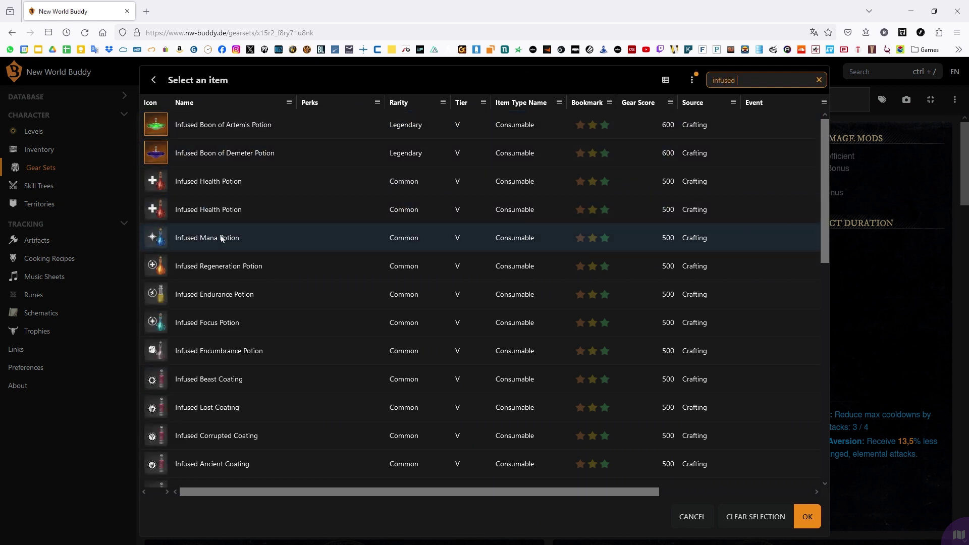
scroll(220, 234, "down", 3)
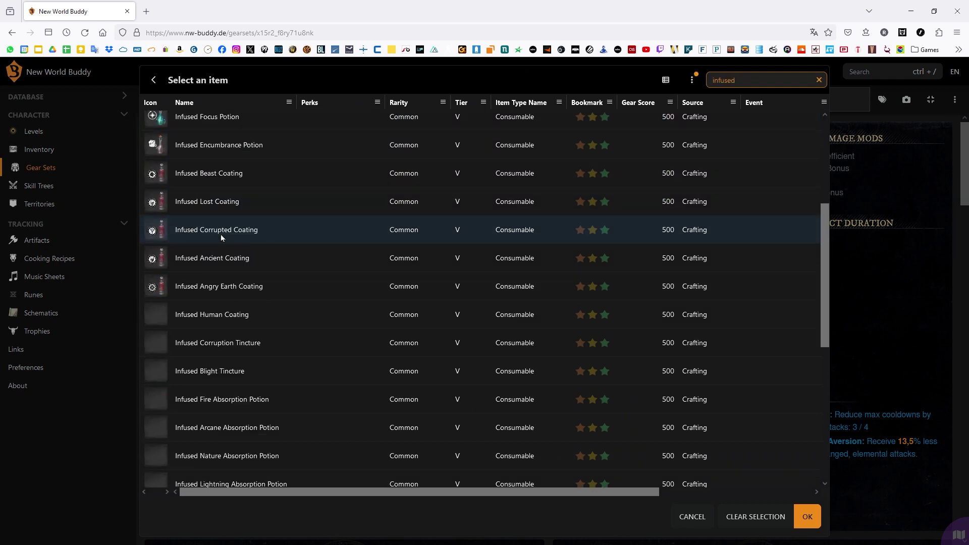
scroll(473, 206, "up", 5)
double_click(725, 80)
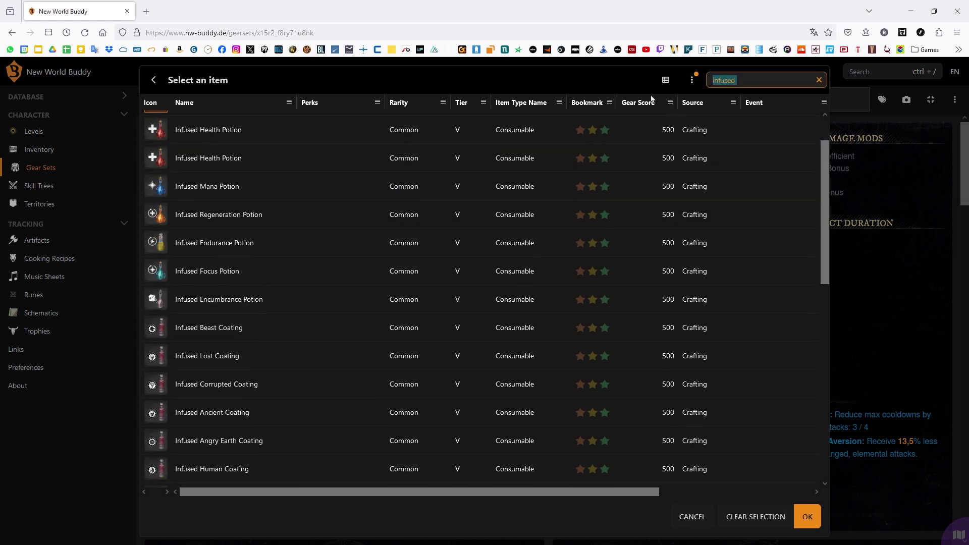
type("fire ab")
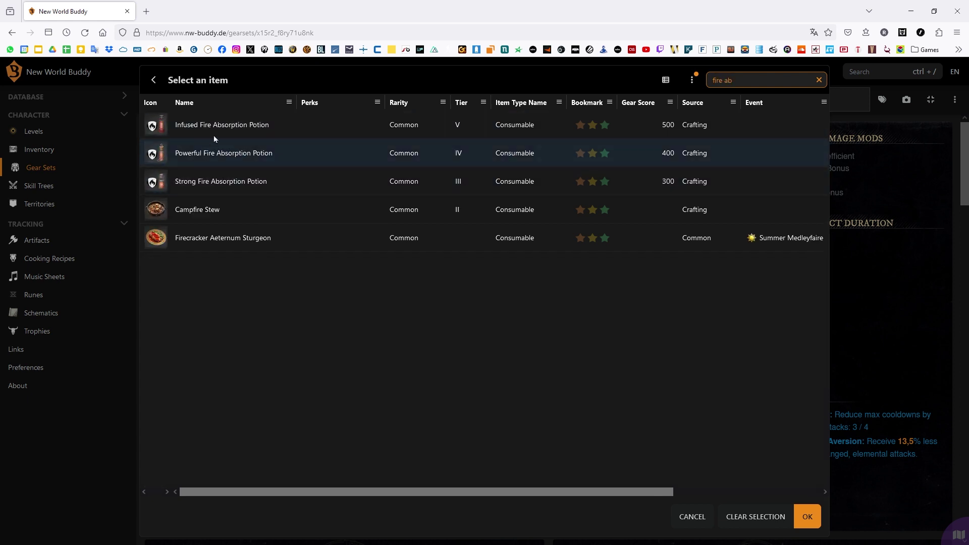
left_click(215, 124)
left_click(806, 516)
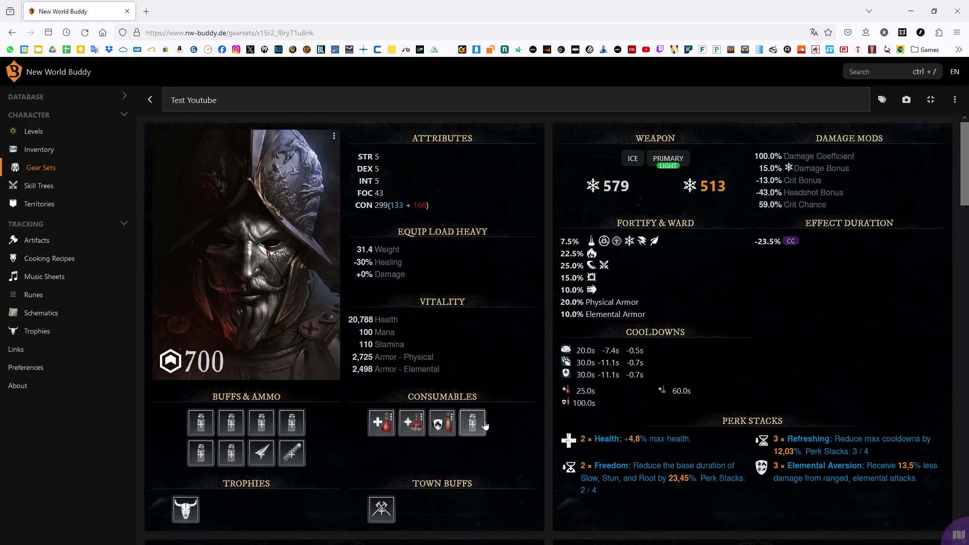
left_click(482, 388)
type("clea")
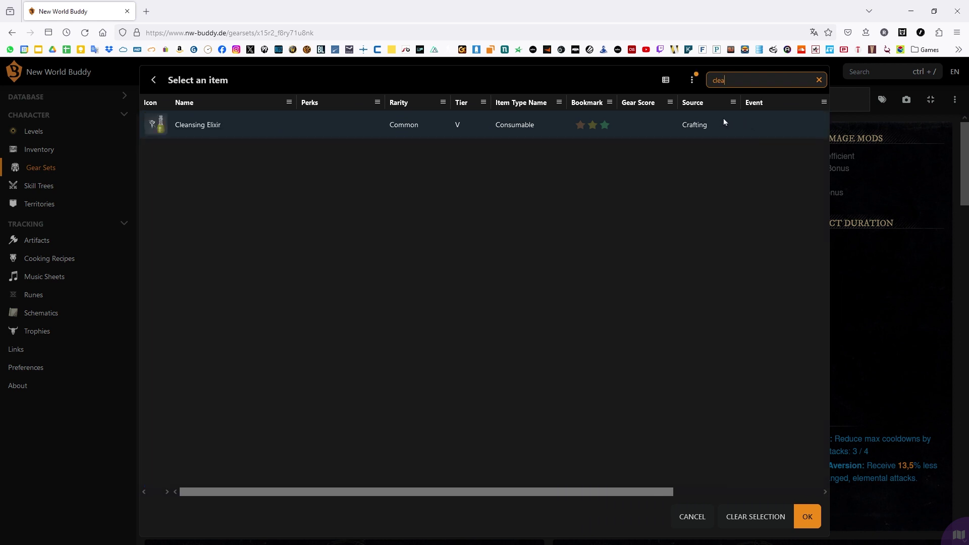
left_click(341, 124)
- Confirm the Cleansing Elixir and add Tostones as the first buff
left_click(807, 516)
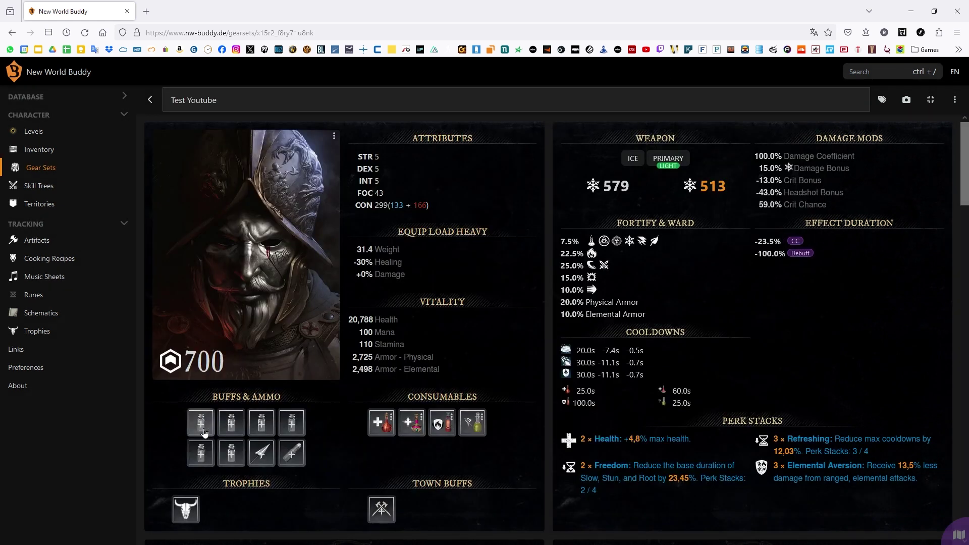
left_click(292, 387)
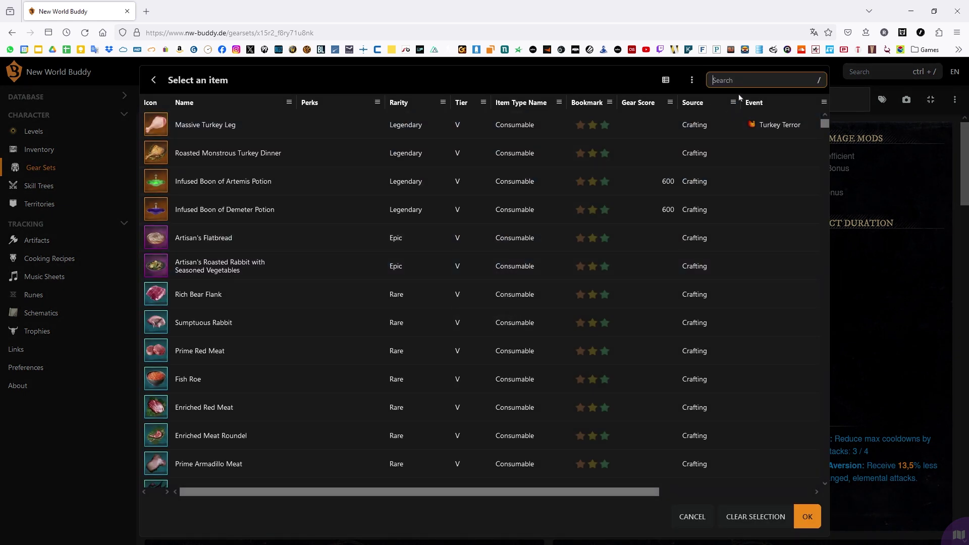
type("to")
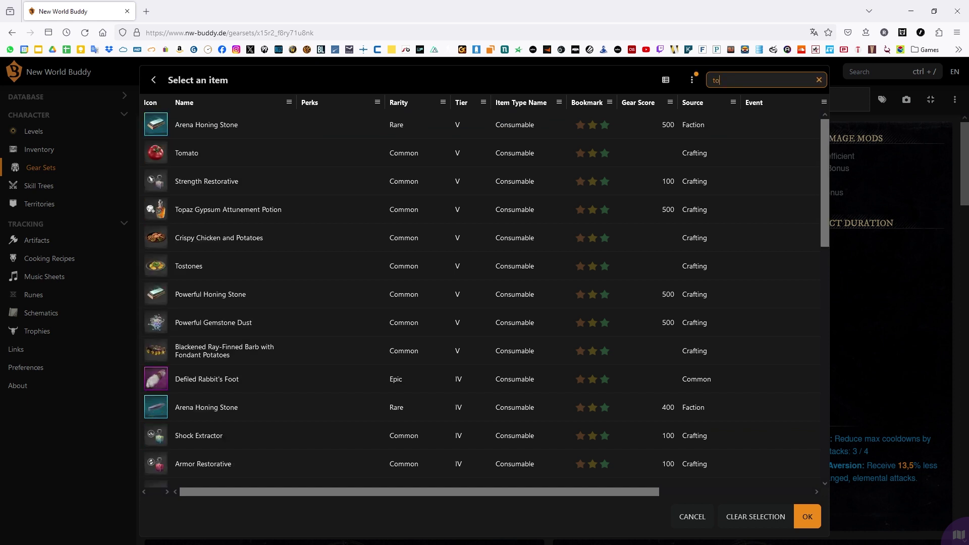
left_click(286, 266)
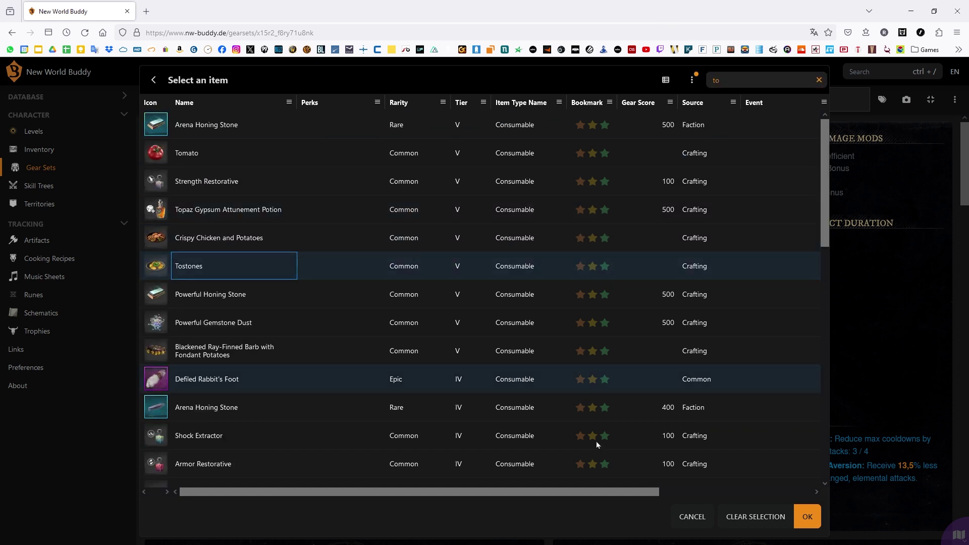
left_click(806, 517)
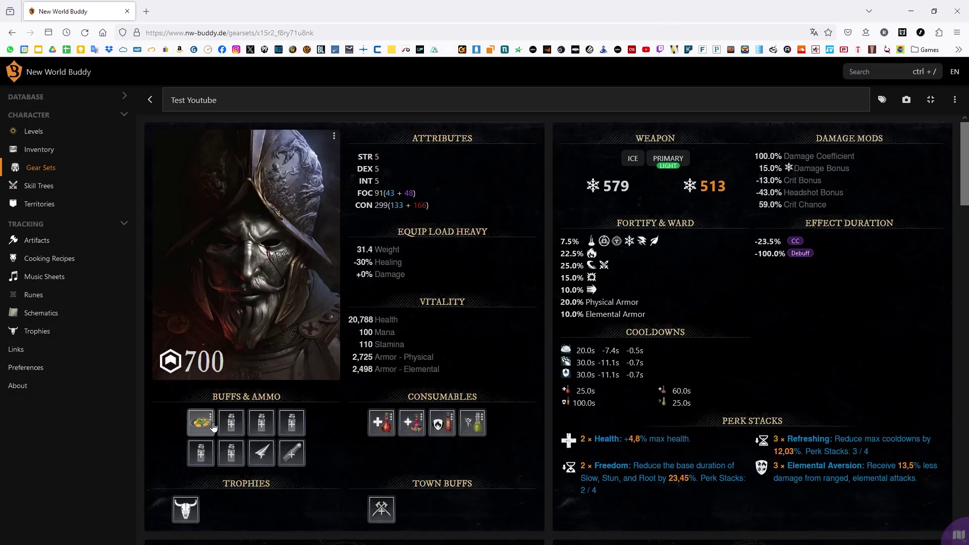
left_click(382, 215)
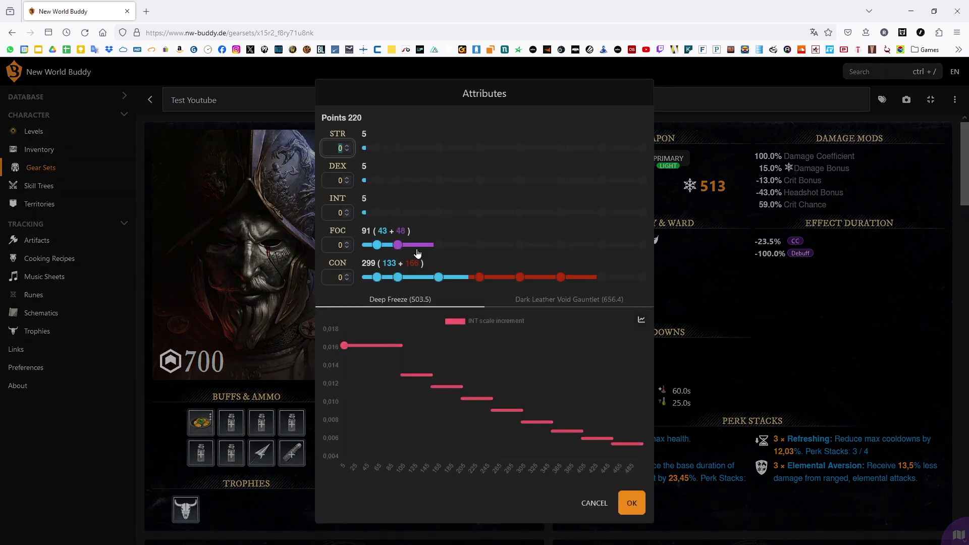
left_click(631, 503)
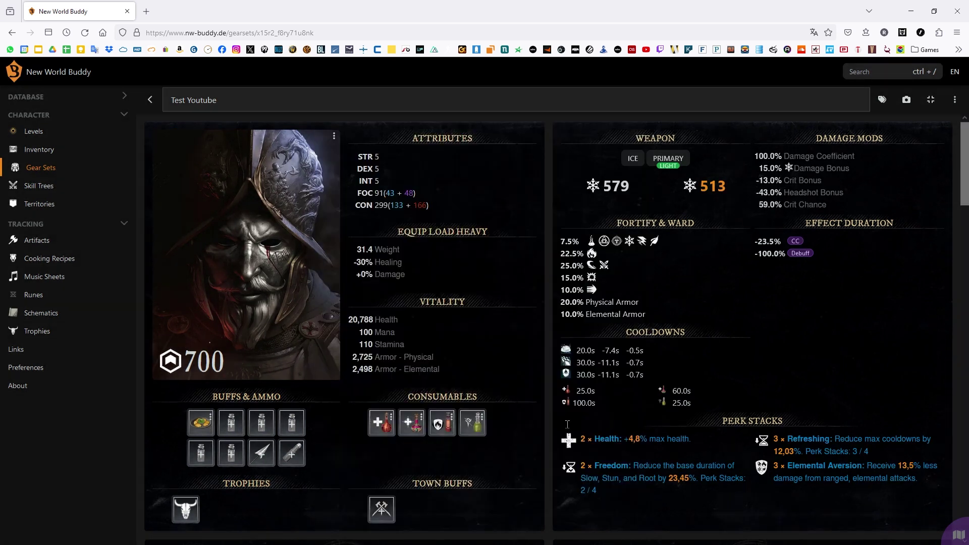
- Add Desert Sunrise and Energizing Hearty Meal as the second and third buffs
left_click(412, 422)
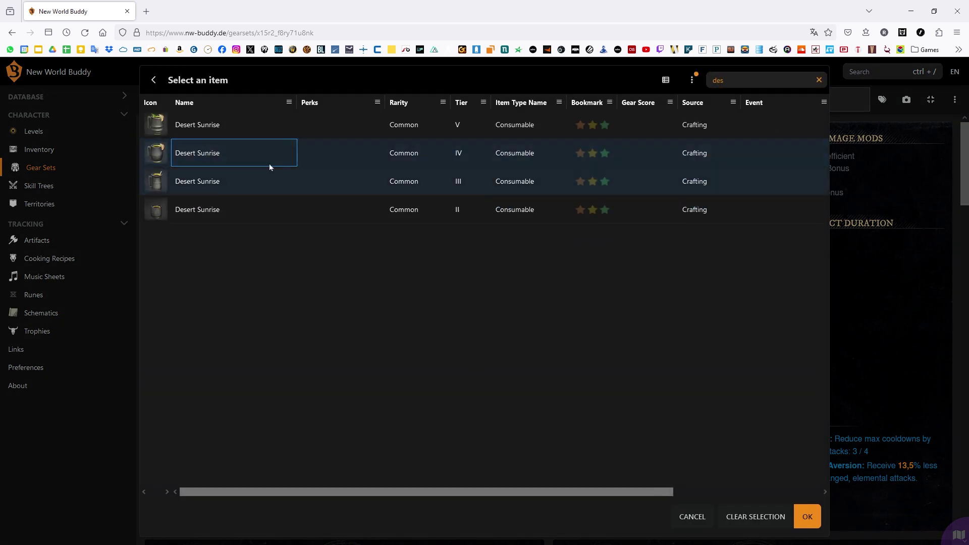
left_click(195, 125)
left_click(807, 516)
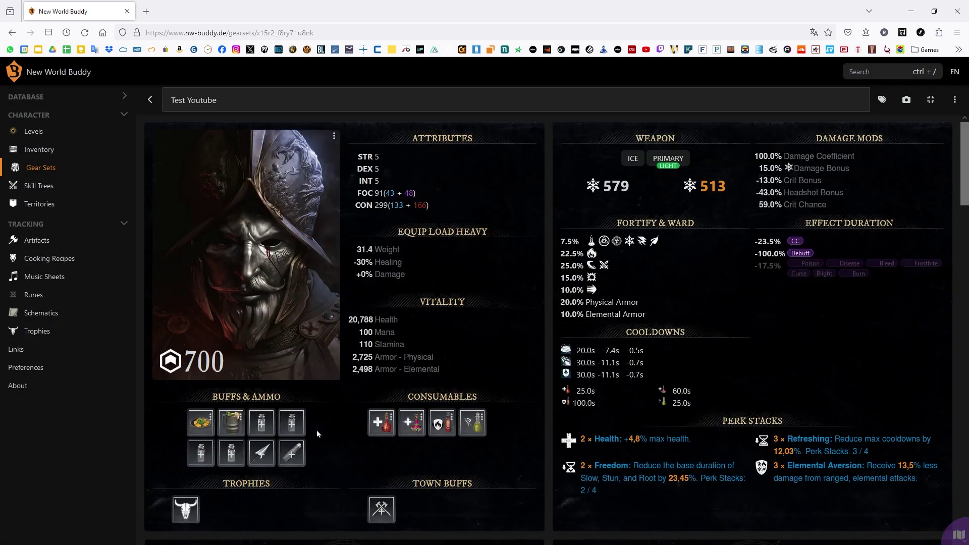
left_click(272, 430)
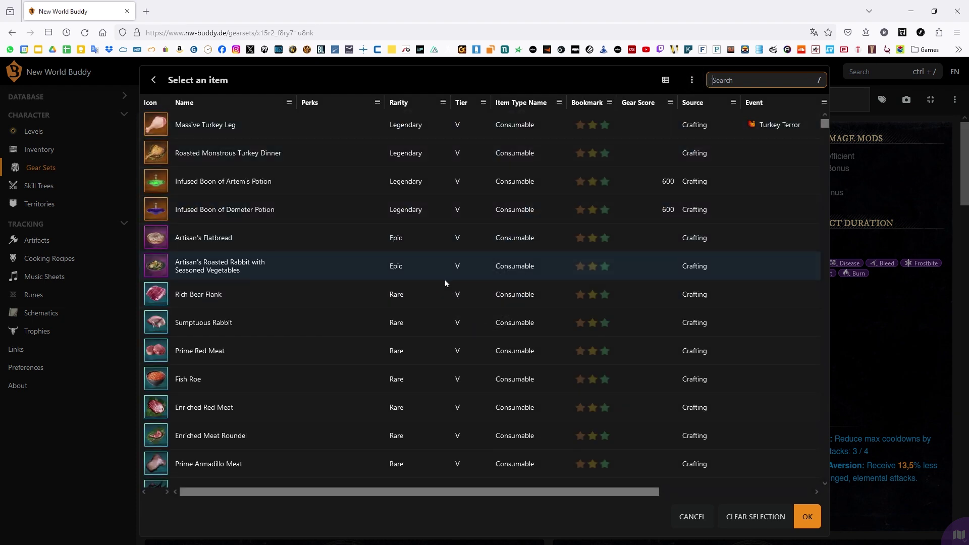
type("hearty")
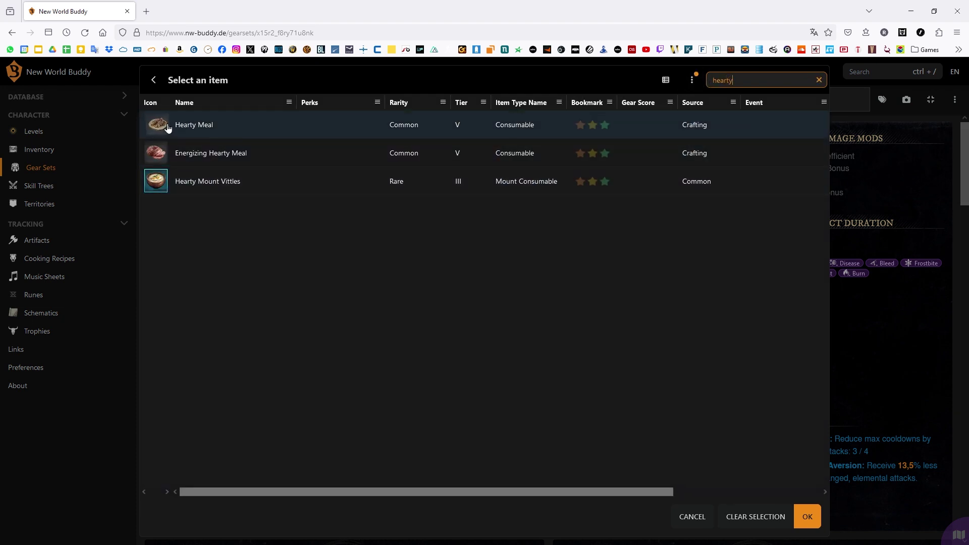
left_click(234, 153)
left_click(807, 517)
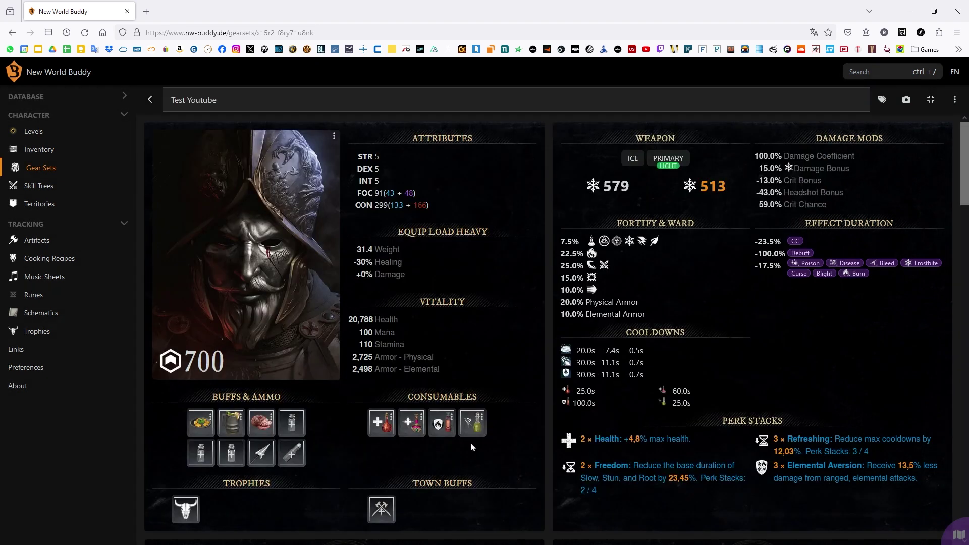
- Put the Powerful Honing Stone in the fourth buff slot
left_click(291, 422)
type("hio")
type("hon")
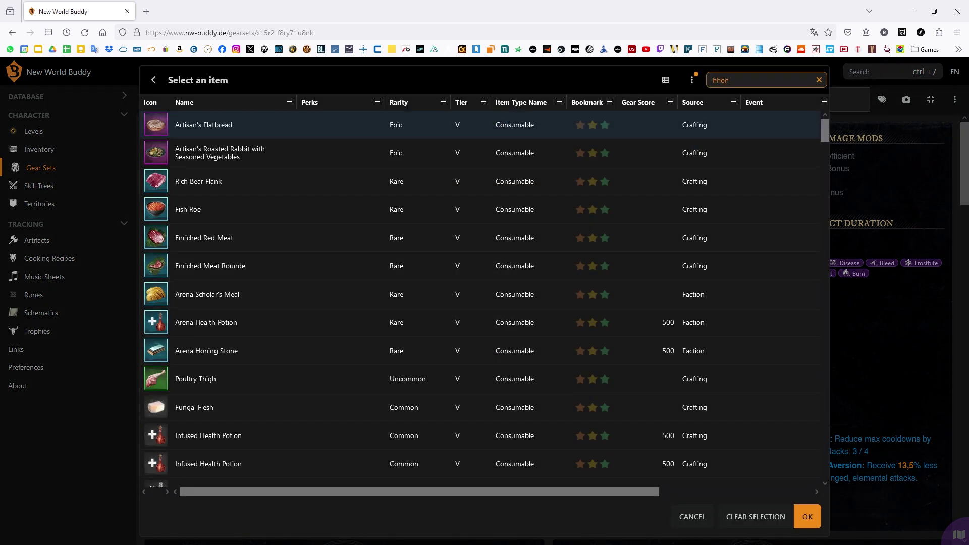
type("on")
left_click(274, 127)
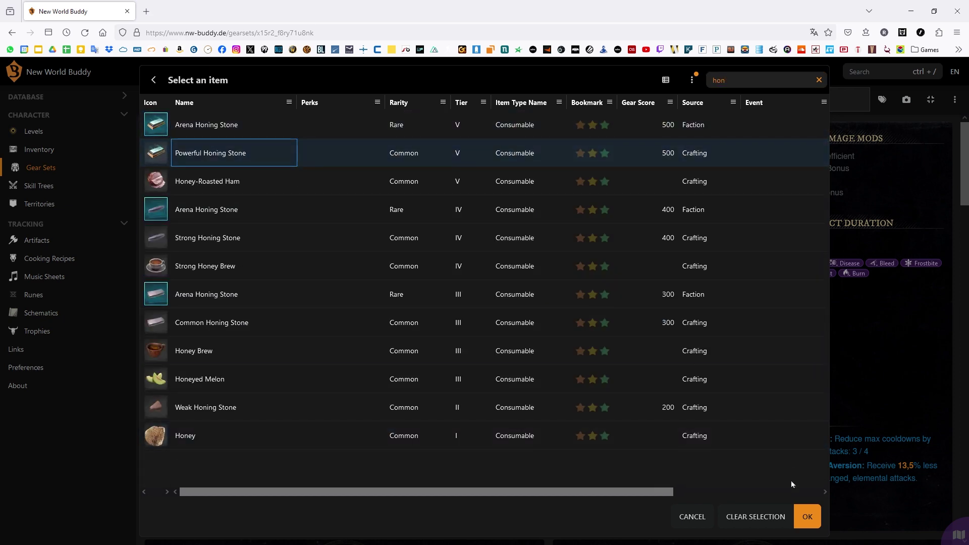
left_click(806, 516)
scroll(699, 424, "down", 5)
scroll(486, 318, "up", 5)
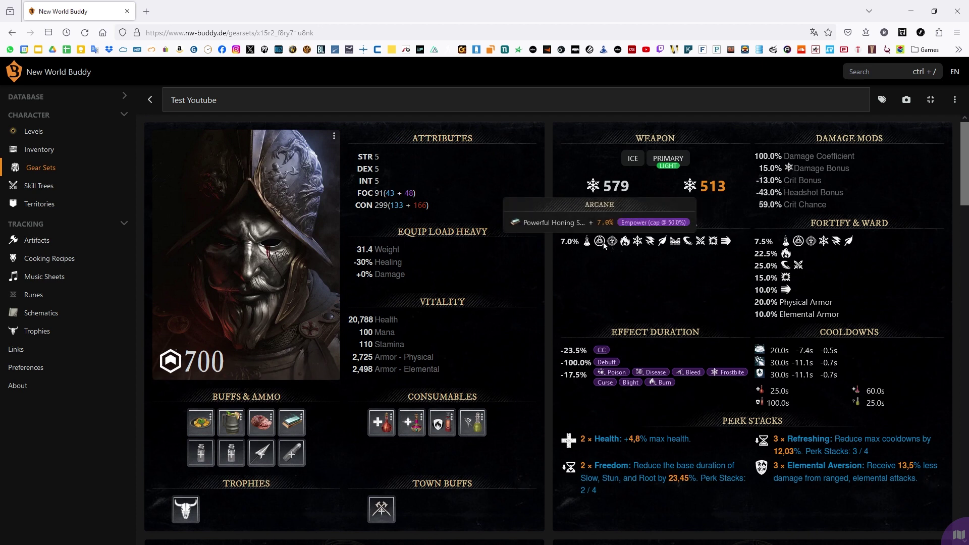
- Switch the Weapon panel's stat toggle from ICE to VOIDGAUNTLET
left_click(633, 158)
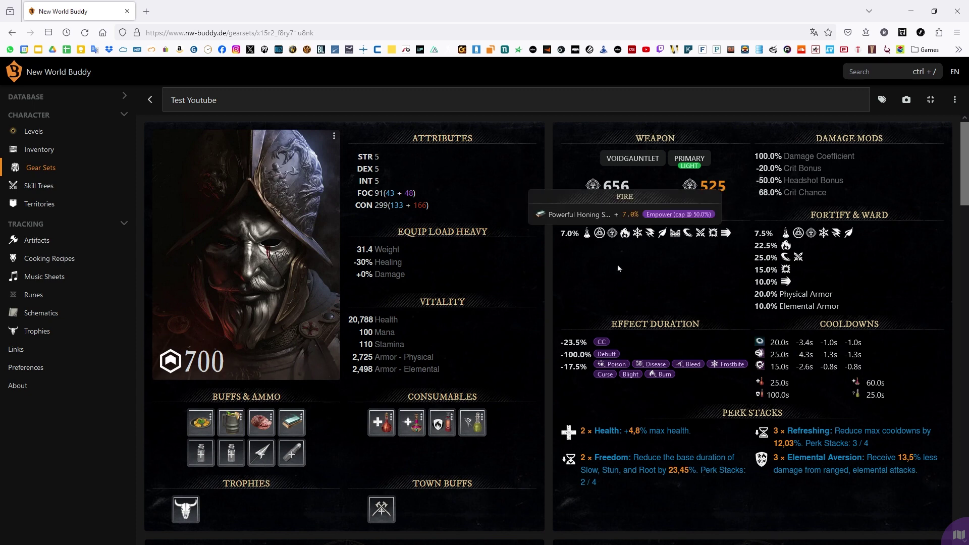
scroll(645, 278, "down", 5)
scroll(627, 275, "down", 2)
scroll(627, 275, "up", 5)
scroll(613, 356, "up", 2)
scroll(627, 296, "down", 5)
scroll(637, 298, "up", 3)
scroll(637, 298, "up", 2)
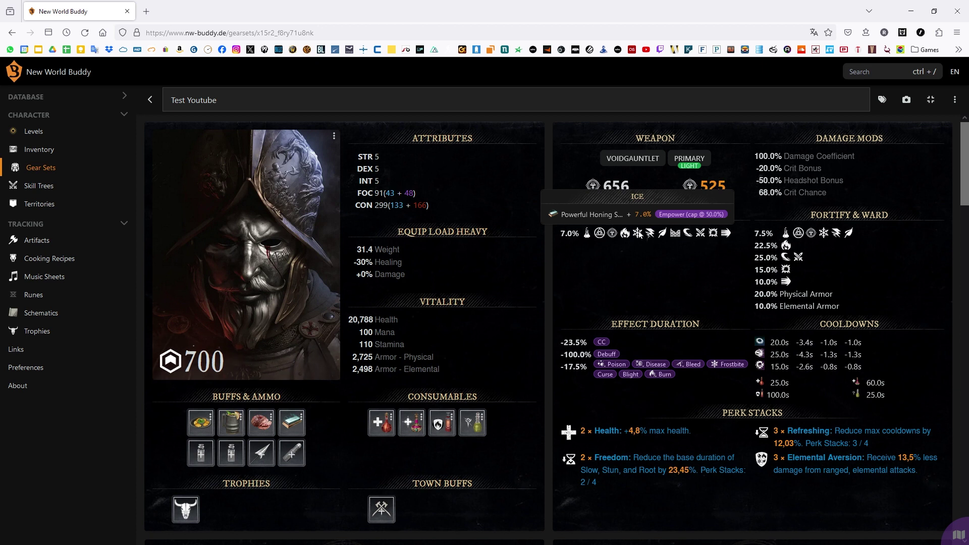
scroll(754, 285, "down", 3)
scroll(713, 331, "up", 2)
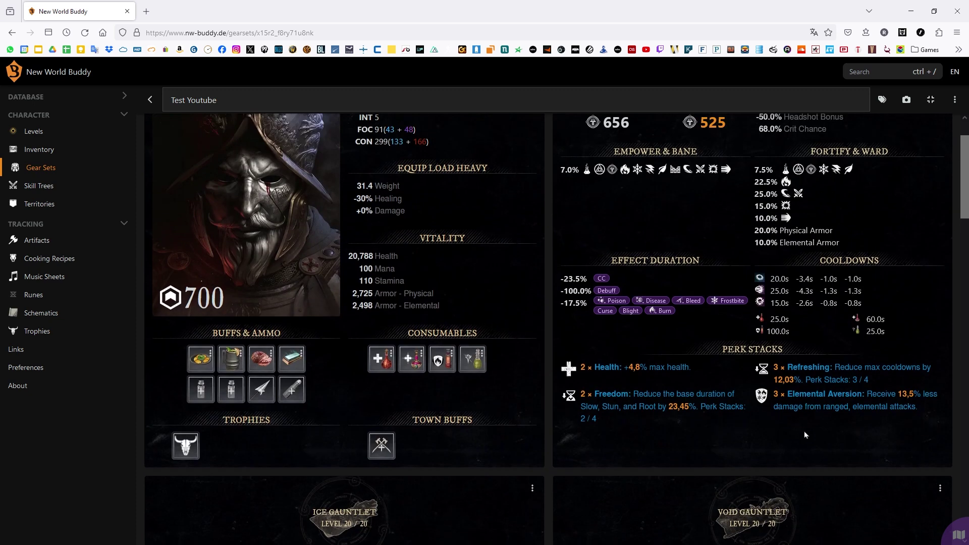
scroll(773, 420, "up", 1)
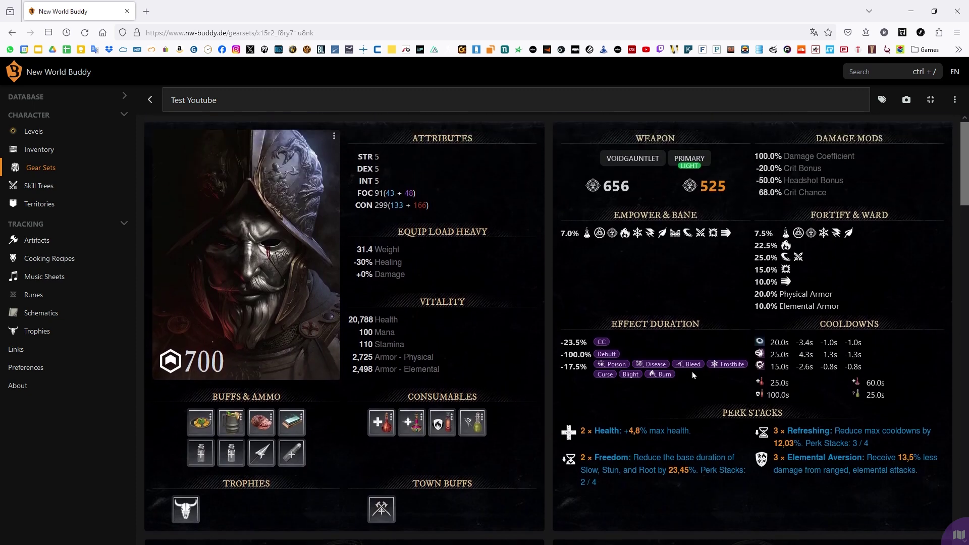
- Open the attribute allocation and add points to INT and CON with the spinners
left_click(443, 192)
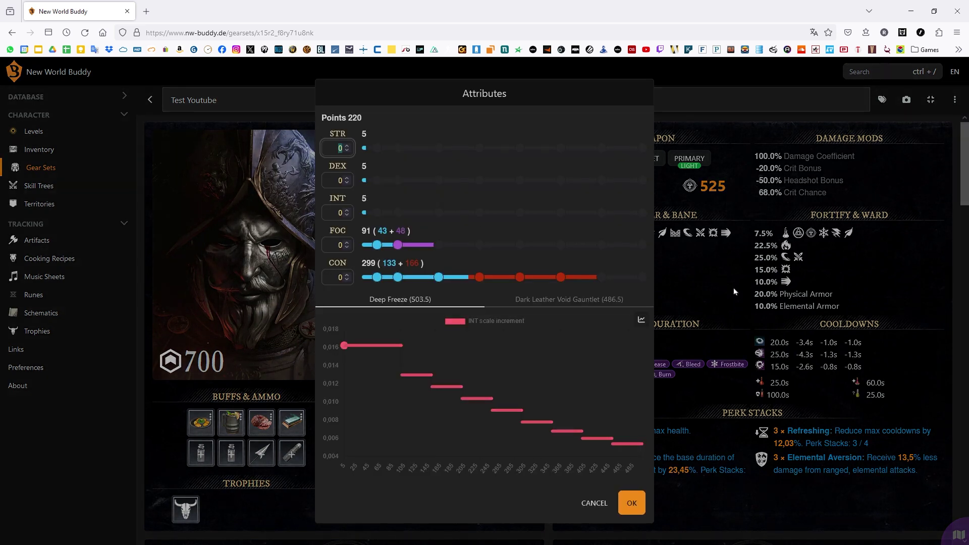
left_click(593, 502)
left_click(428, 172)
left_click(348, 210)
left_click(347, 210)
left_click(348, 210)
left_click(347, 210)
left_click(348, 210)
left_click(348, 209)
left_click(348, 210)
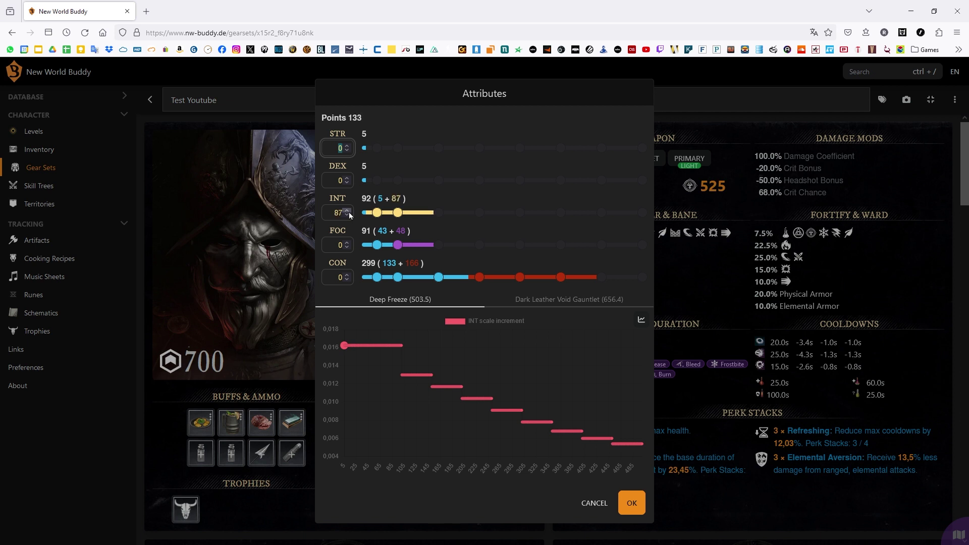
left_click(348, 209)
left_click(348, 210)
left_click(348, 210)
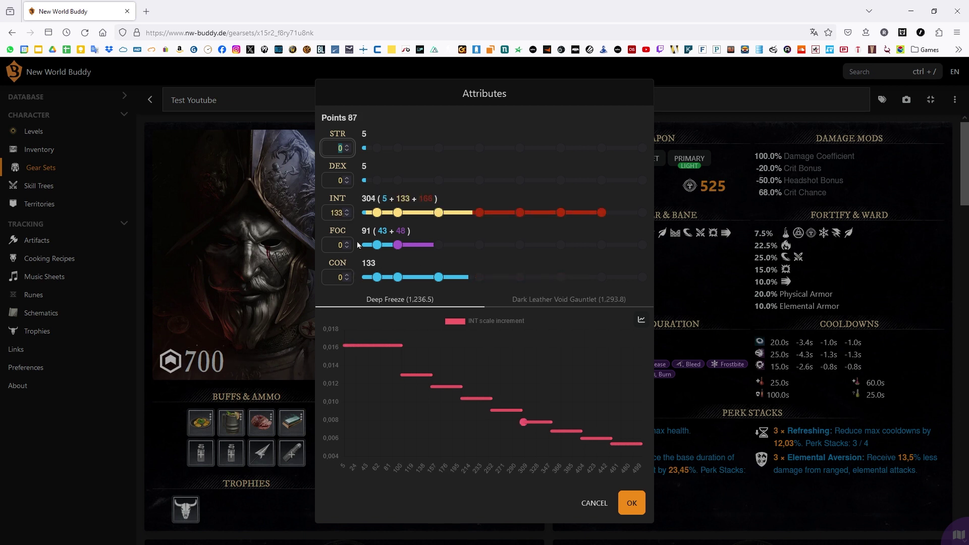
left_click(347, 214)
left_click(347, 215)
left_click(347, 274)
left_click(347, 274)
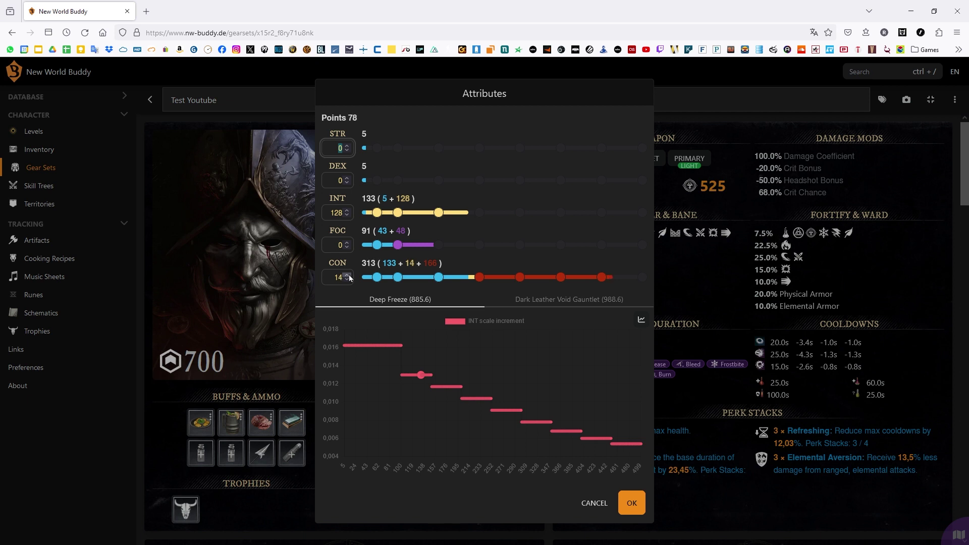
- Set INT to 162, entering the value directly in its field
left_click(347, 211)
left_click(348, 211)
left_click(347, 211)
left_click(347, 211)
left_click(348, 210)
left_click(347, 211)
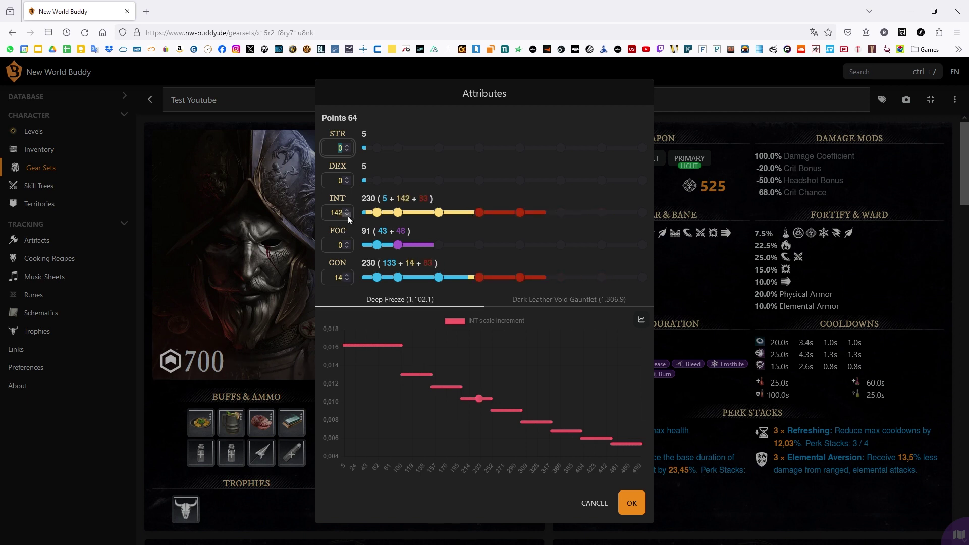
left_click(336, 213)
double_click(336, 213)
type("16")
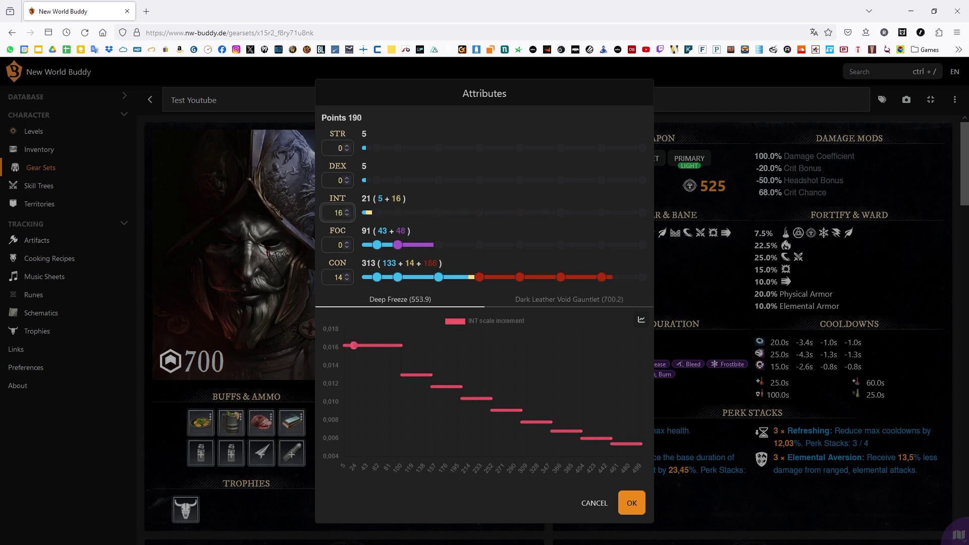
type("2")
key("Return")
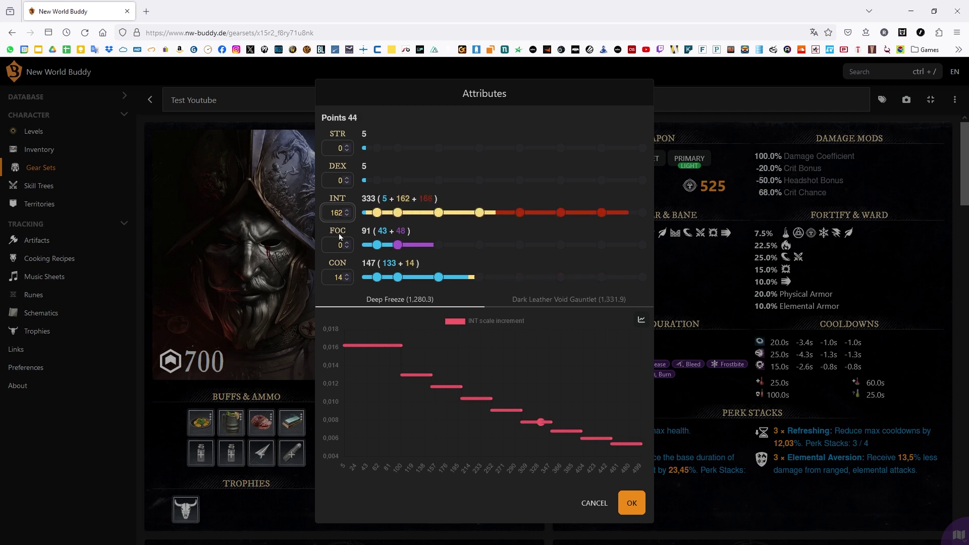
- Bring CON to 34 and spend the remaining points on FOC, reaching 24
left_click(347, 275)
left_click(348, 275)
left_click(347, 275)
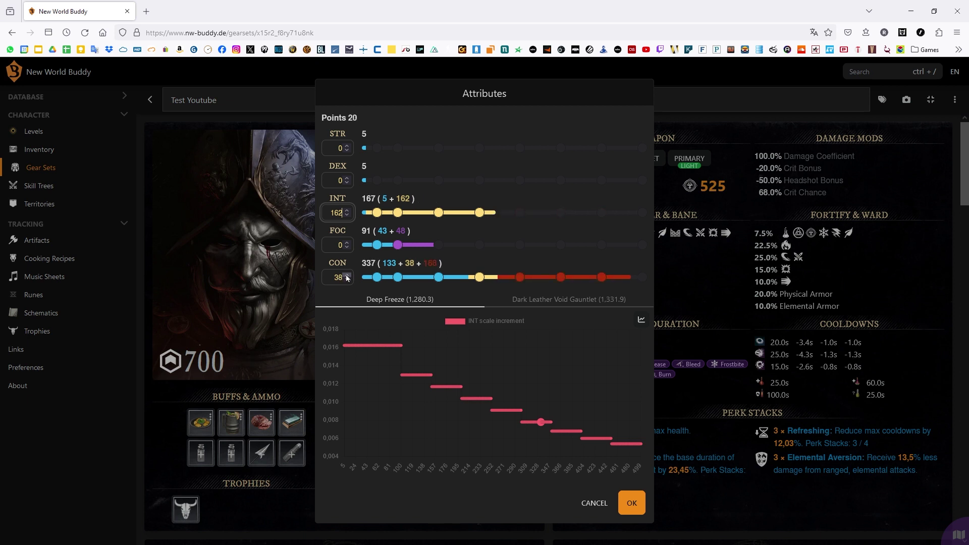
left_click(348, 275)
left_click(348, 280)
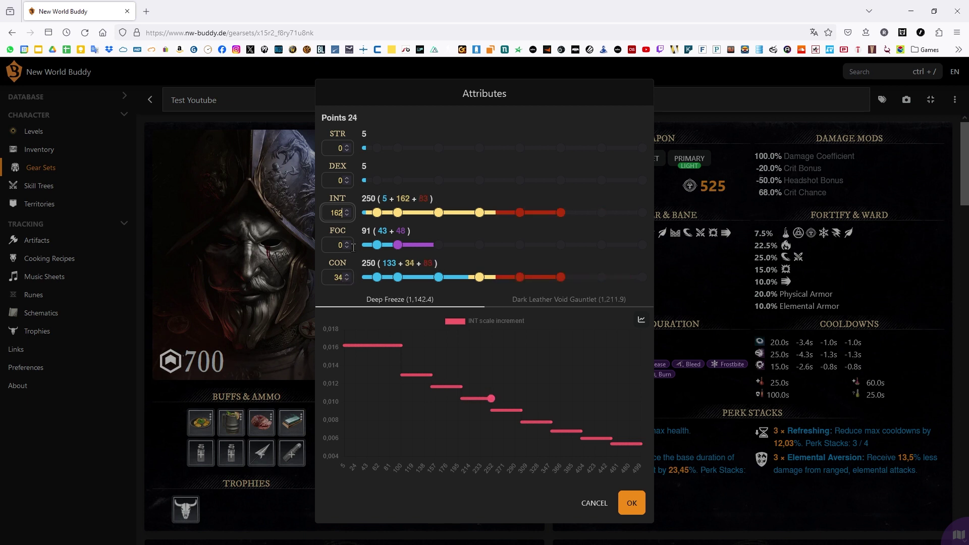
left_click(347, 242)
left_click(348, 242)
left_click(348, 243)
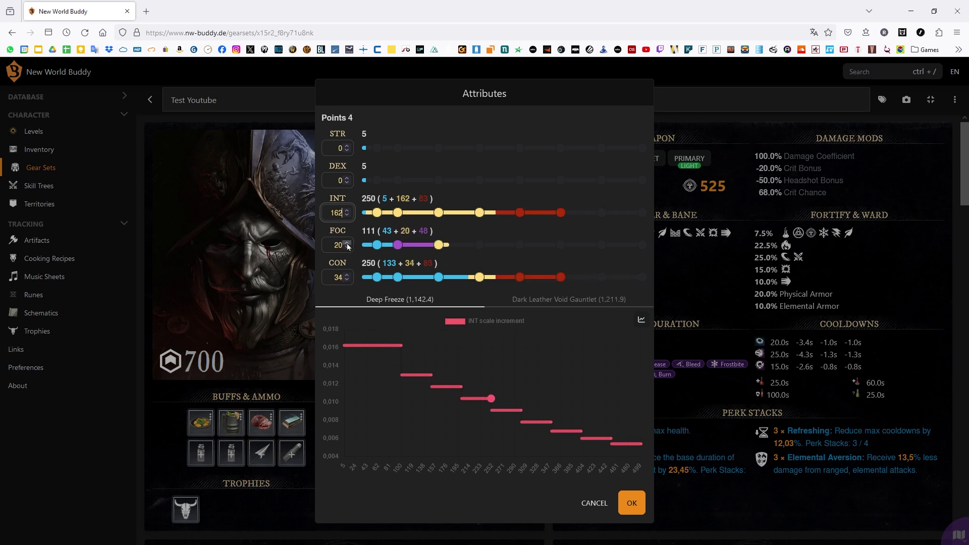
left_click(348, 242)
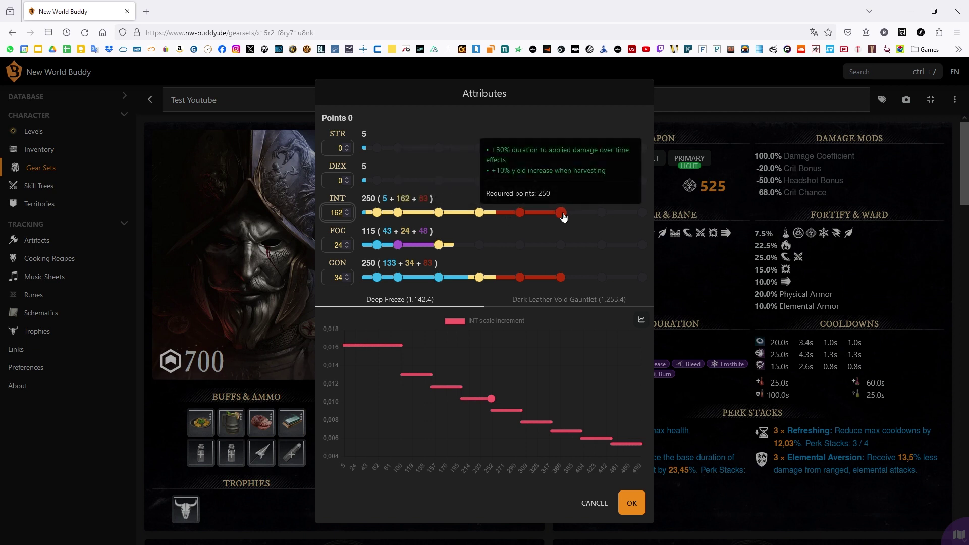
- Compare the Void Gauntlet and Deep Freeze scaling charts, then apply the allocation
left_click(552, 299)
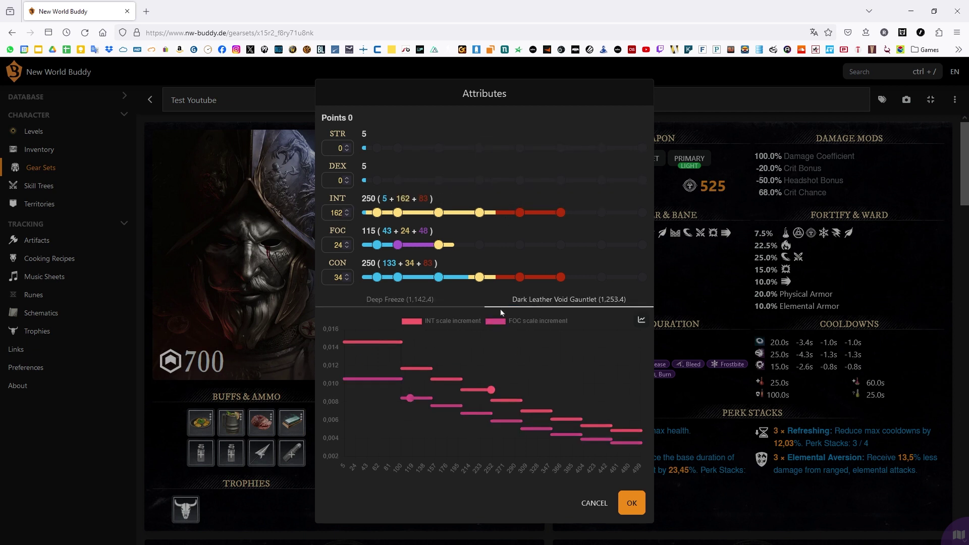
left_click(413, 301)
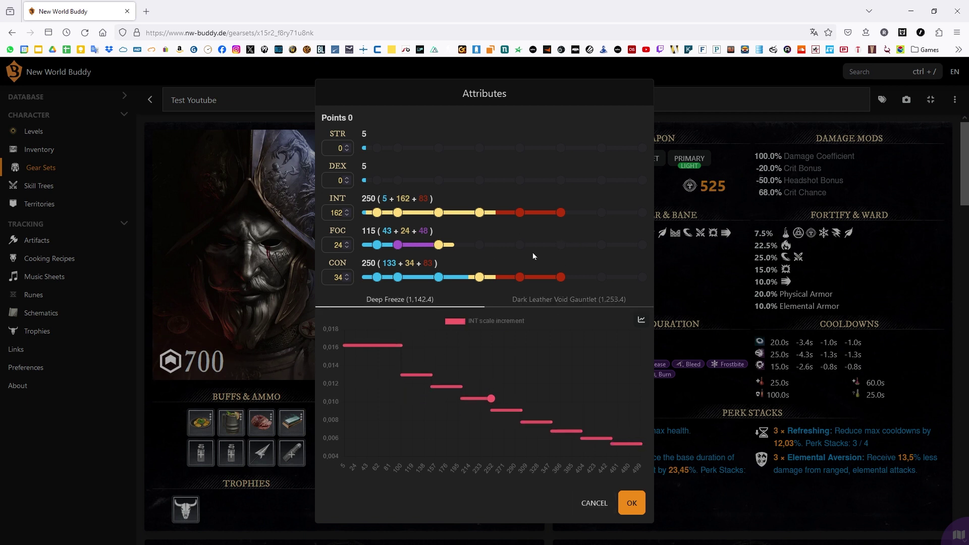
left_click(632, 503)
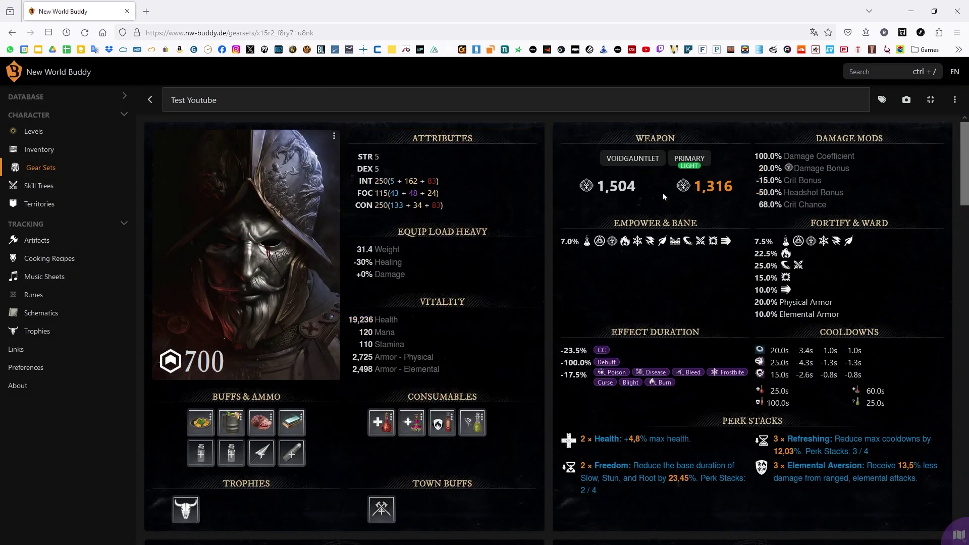
left_click(632, 158)
left_click(649, 160)
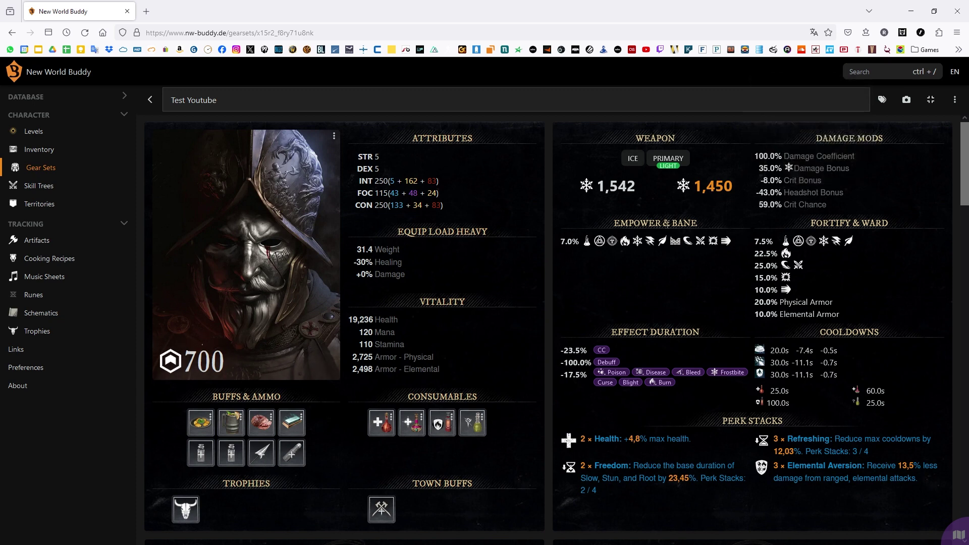
scroll(710, 254, "down", 3)
scroll(762, 340, "up", 3)
scroll(762, 341, "down", 3)
scroll(544, 327, "up", 3)
scroll(388, 319, "down", 5)
scroll(423, 313, "down", 5)
scroll(454, 303, "down", 4)
scroll(470, 303, "down", 2)
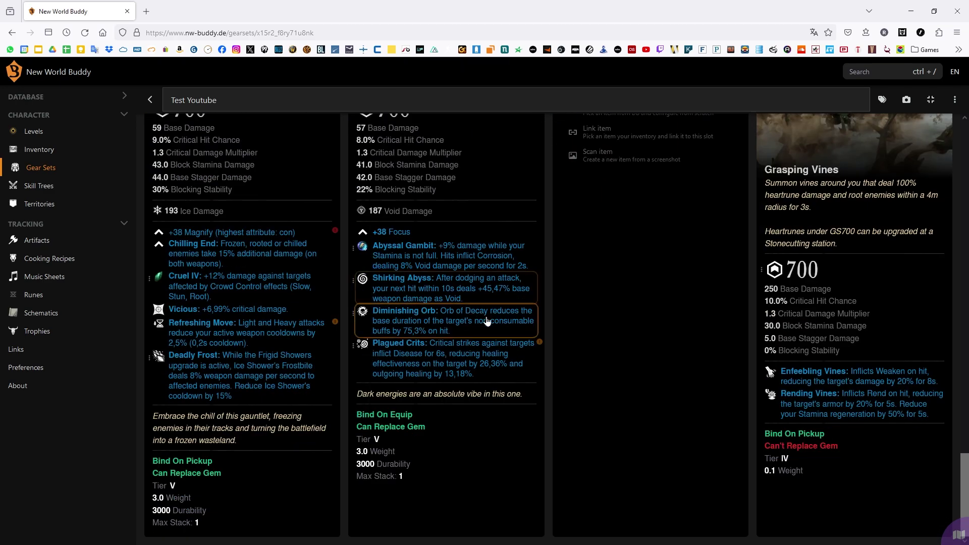
scroll(657, 408, "up", 1)
scroll(650, 404, "down", 1)
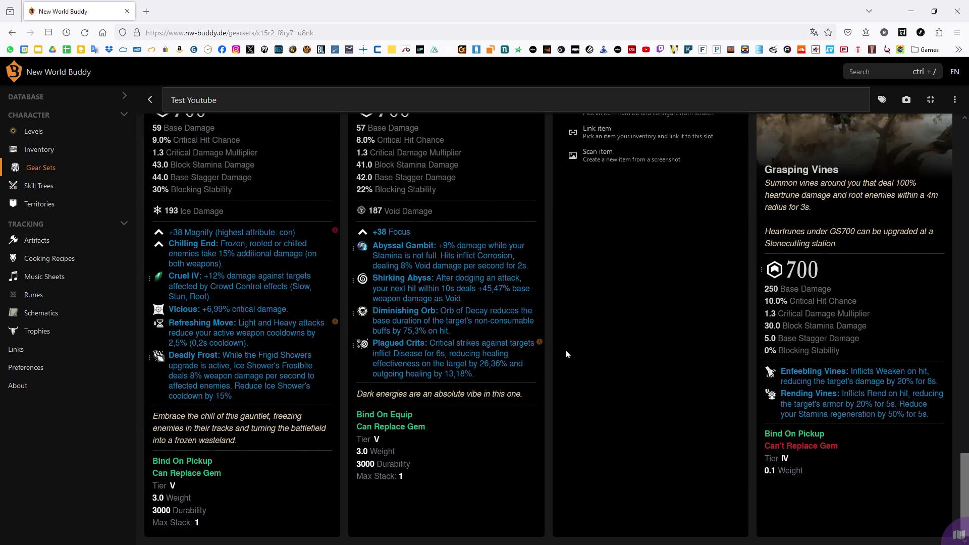
scroll(579, 344, "up", 1)
scroll(596, 354, "down", 1)
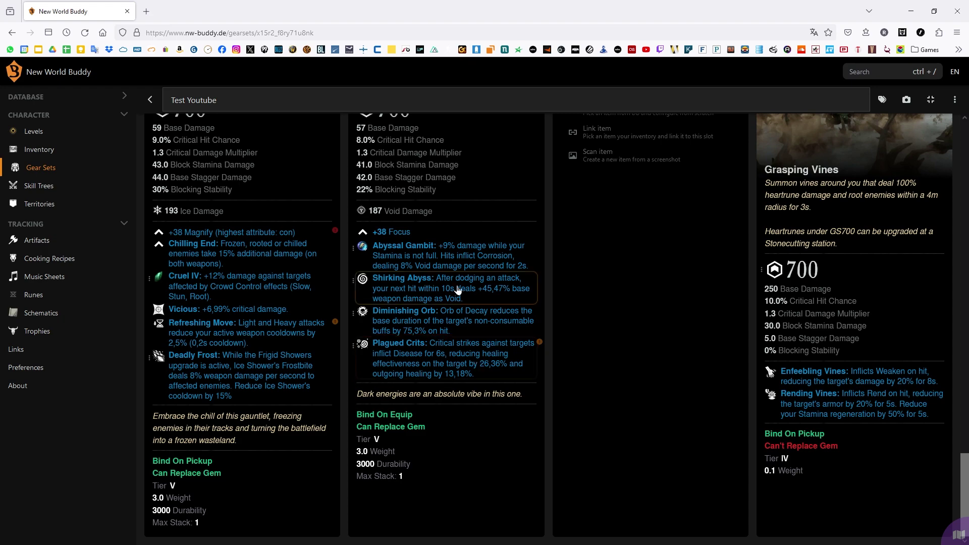
scroll(656, 361, "up", 2)
scroll(634, 390, "up", 1)
scroll(612, 403, "up", 2)
scroll(613, 402, "down", 3)
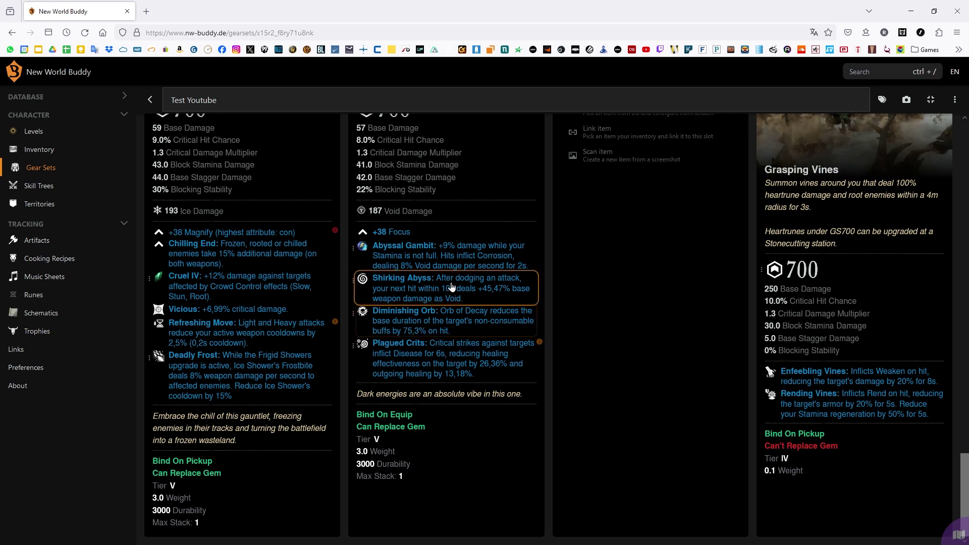
scroll(645, 345, "up", 5)
scroll(641, 396, "up", 5)
scroll(633, 393, "up", 5)
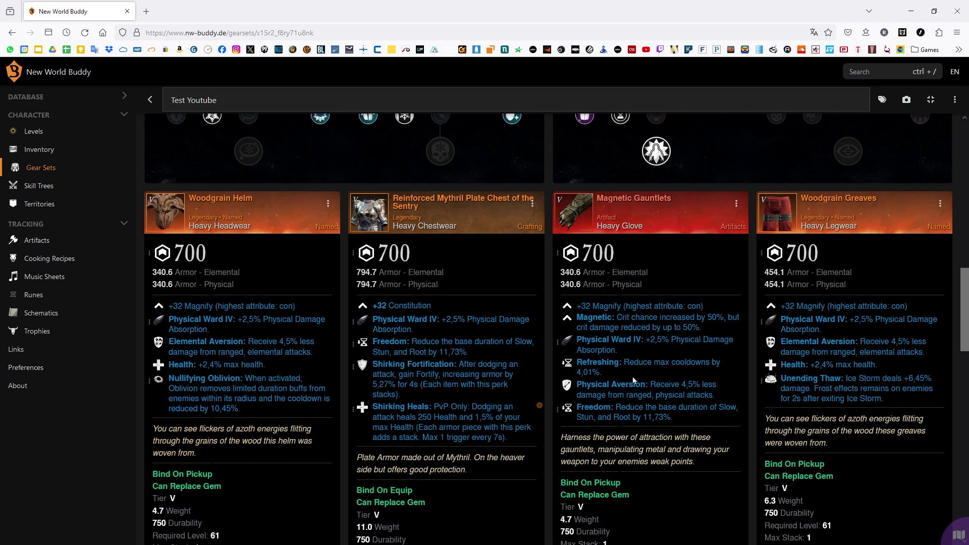
scroll(631, 376, "up", 5)
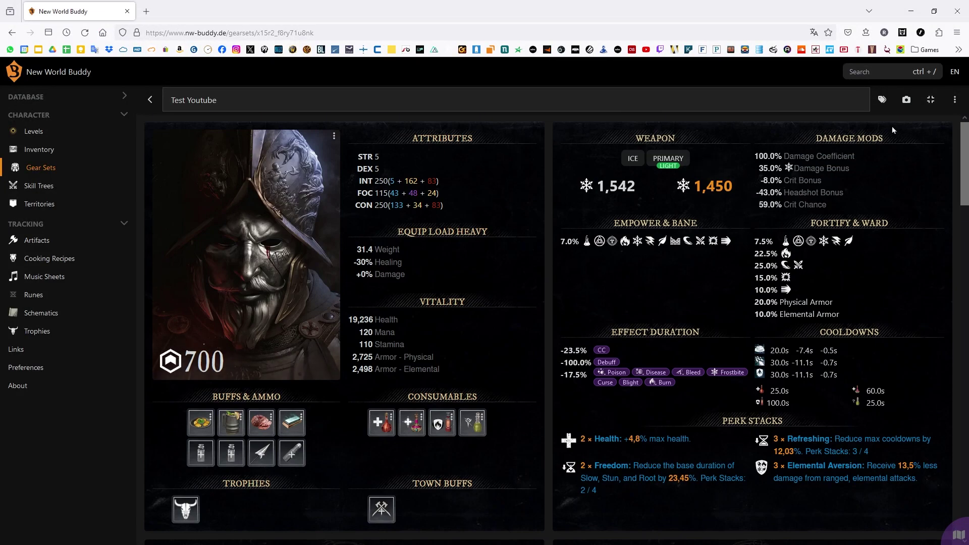
- Publish the Test Youtube set with Create Permalink enabled and copy its share URL
left_click(955, 104)
left_click(869, 129)
left_click(578, 359)
left_click(573, 397)
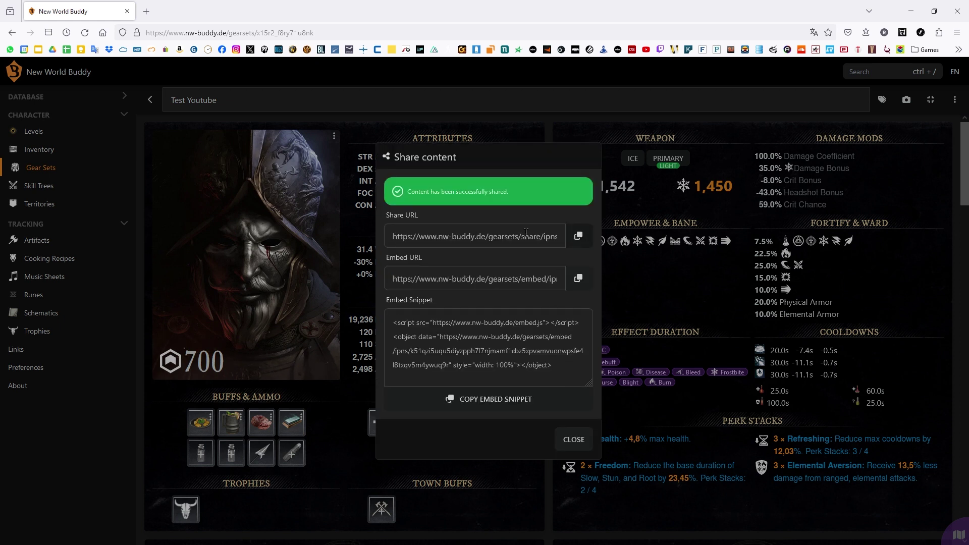
left_click(578, 237)
left_click(580, 443)
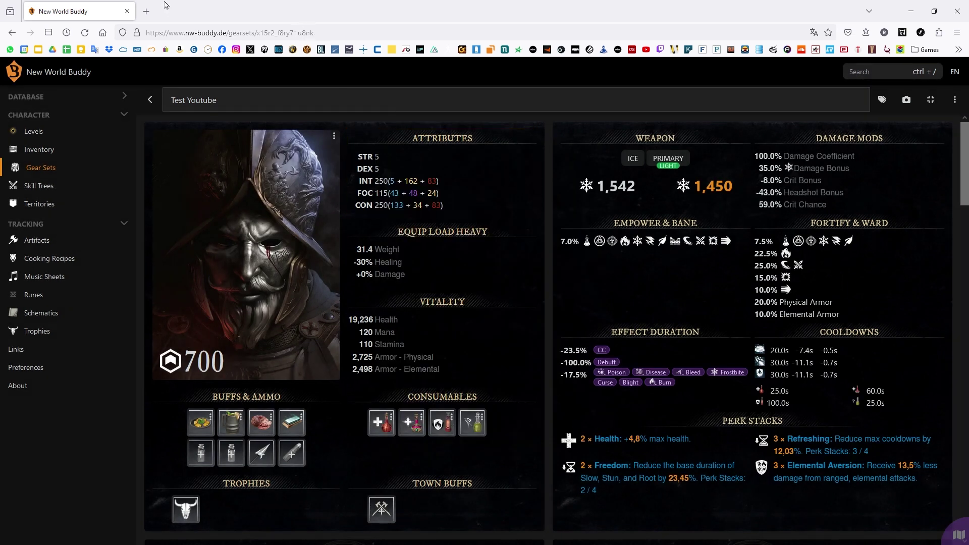
- Load the copied share URL in a new browser tab
key("ctrl+t")
key("ctrl+v")
key("Return")
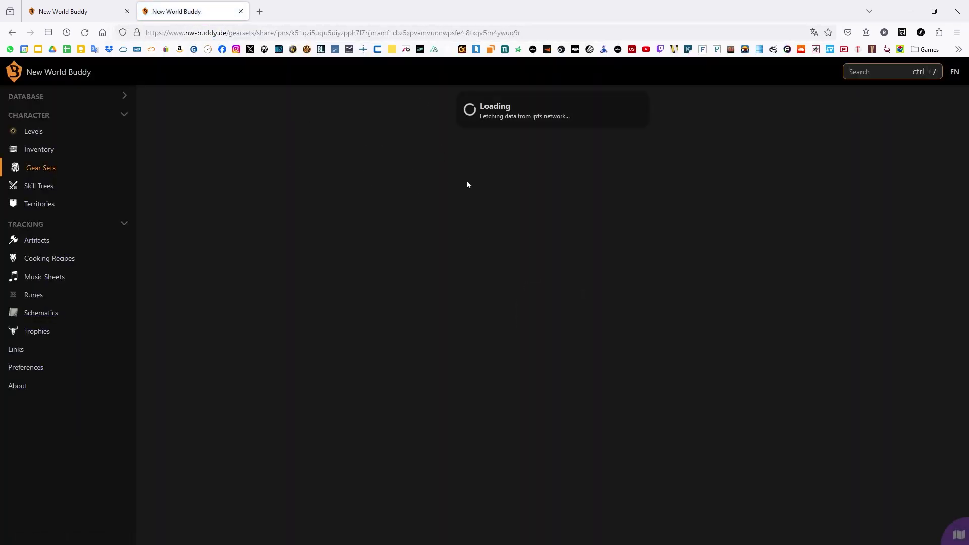
scroll(547, 188, "down", 5)
scroll(549, 193, "down", 5)
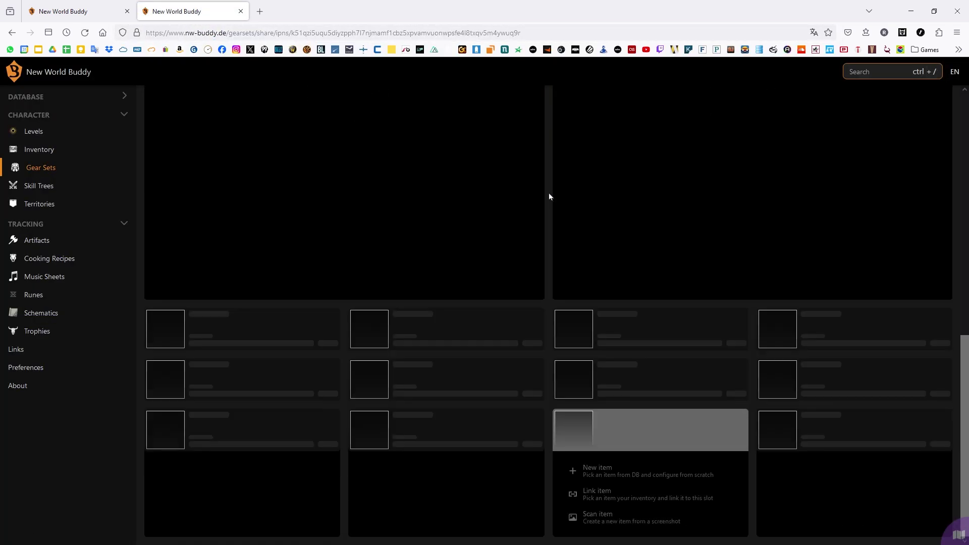
scroll(549, 193, "down", 5)
scroll(576, 284, "down", 5)
scroll(584, 307, "down", 3)
scroll(584, 310, "up", 2)
scroll(585, 306, "down", 2)
scroll(592, 305, "up", 5)
scroll(595, 303, "up", 6)
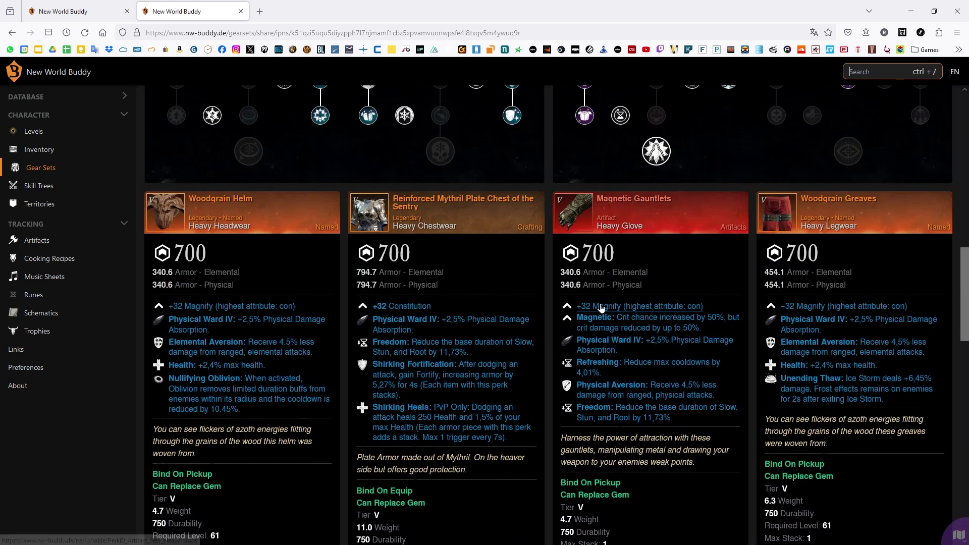
scroll(605, 295, "up", 6)
scroll(608, 293, "up", 1)
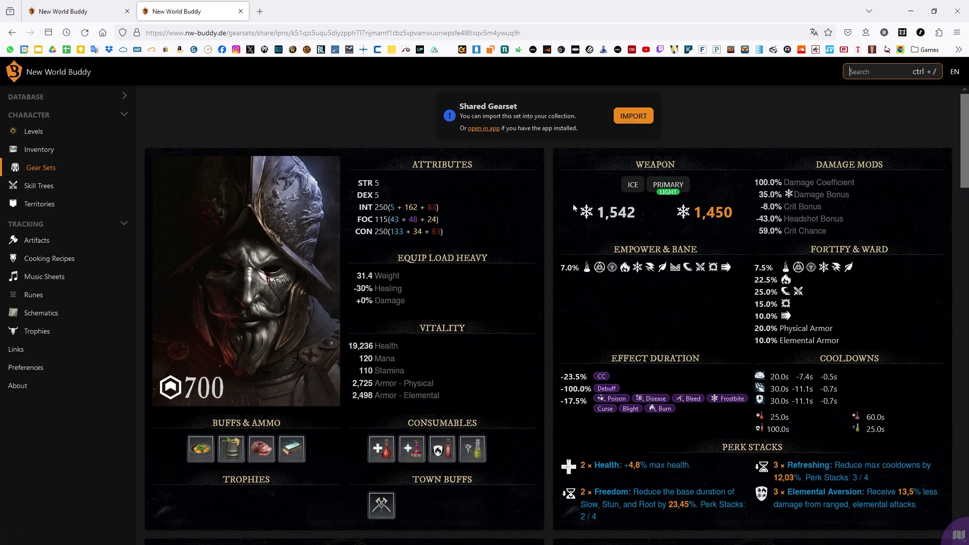
scroll(698, 236, "down", 5)
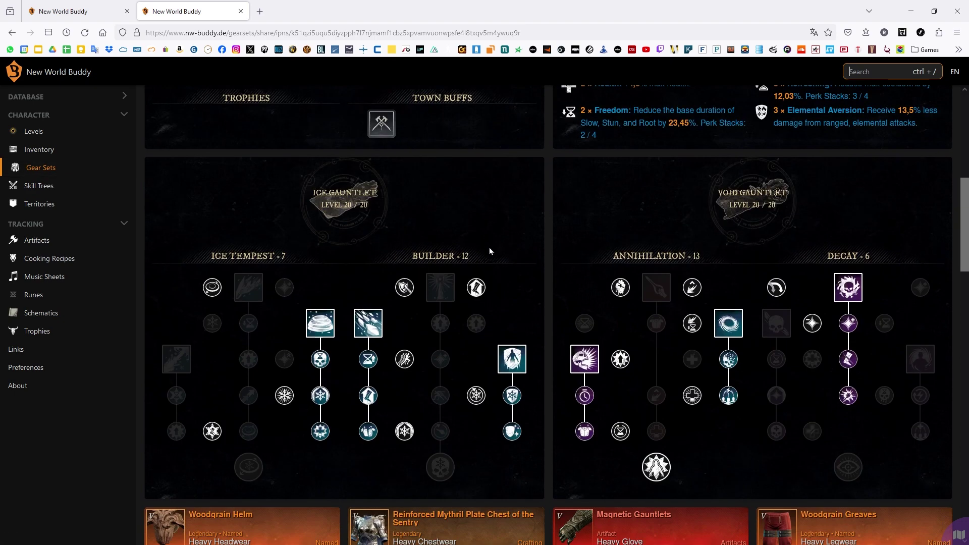
scroll(492, 239, "down", 5)
scroll(497, 239, "down", 4)
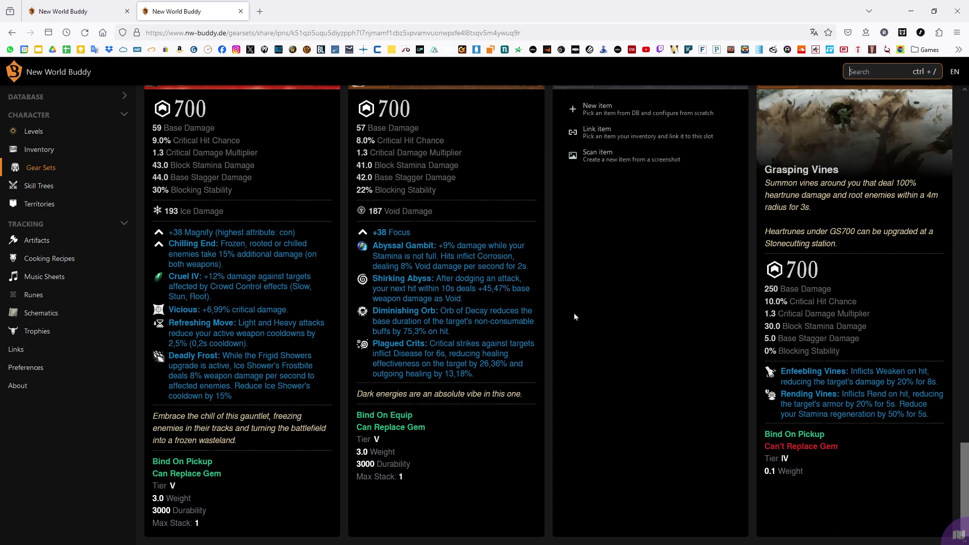
scroll(656, 279, "up", 3)
scroll(666, 303, "up", 5)
scroll(695, 313, "up", 5)
scroll(696, 314, "up", 6)
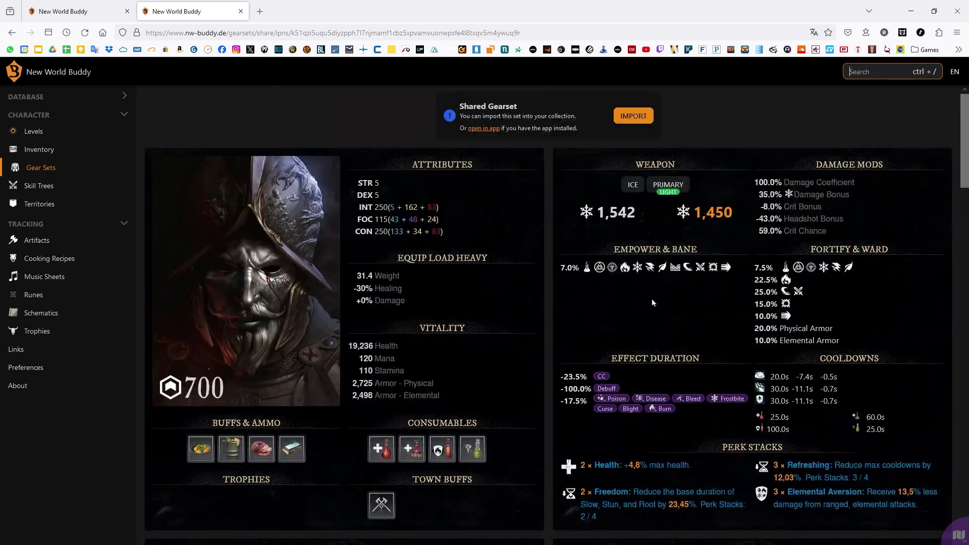
- Switch back to the first tab showing the original Test Youtube set
left_click(88, 6)
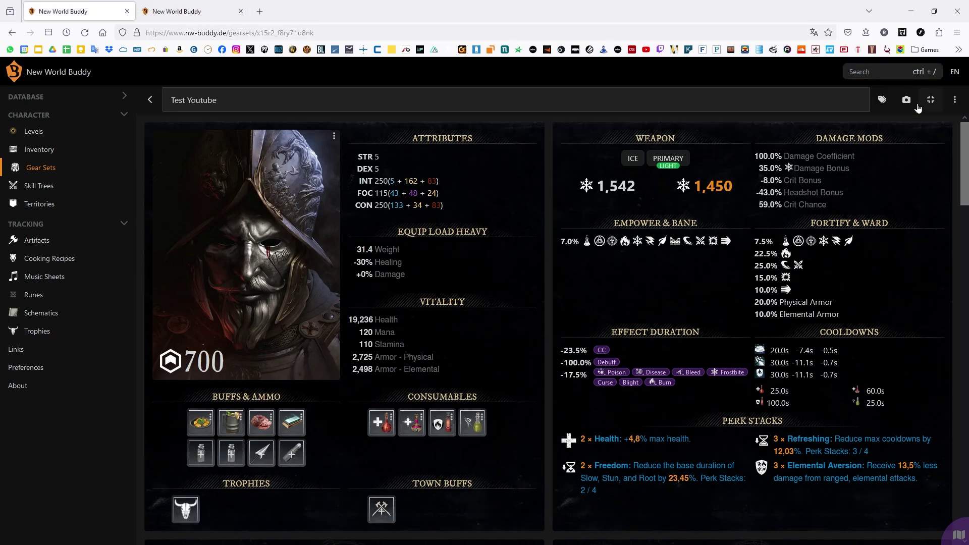
scroll(502, 258, "down", 8)
scroll(501, 258, "down", 8)
scroll(513, 271, "down", 6)
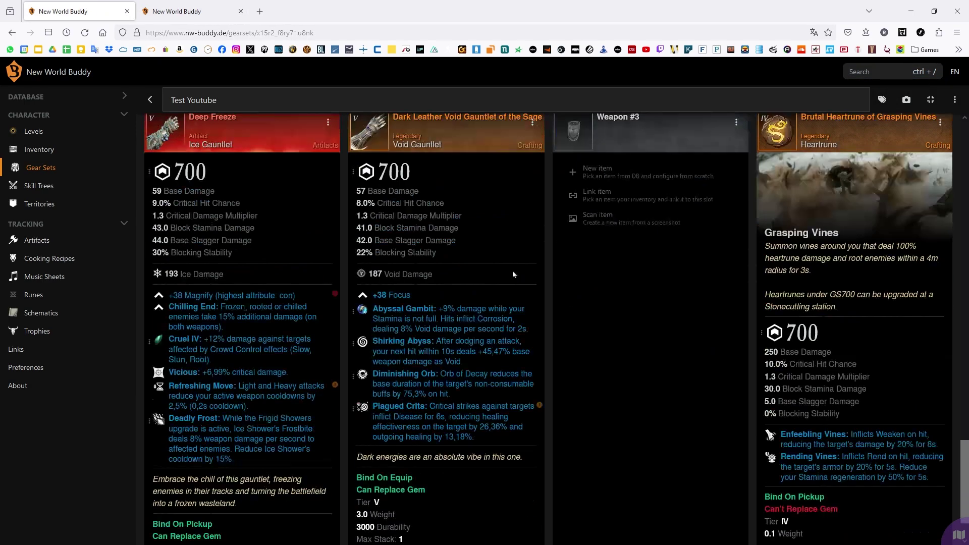
scroll(519, 276, "down", 3)
scroll(557, 284, "up", 8)
scroll(557, 284, "up", 8)
scroll(590, 280, "up", 6)
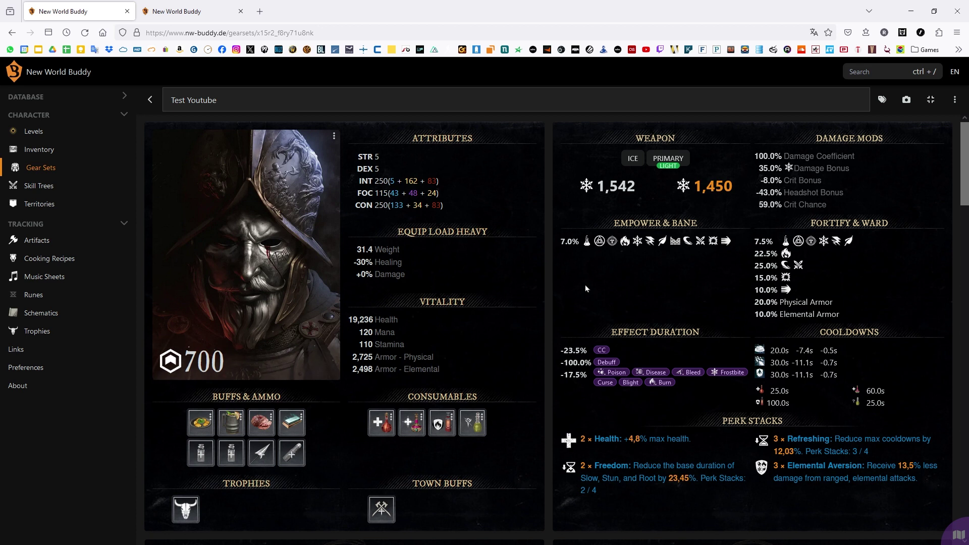
- Capture a full-page screenshot and download it as Test Youtube.png
left_click(907, 100)
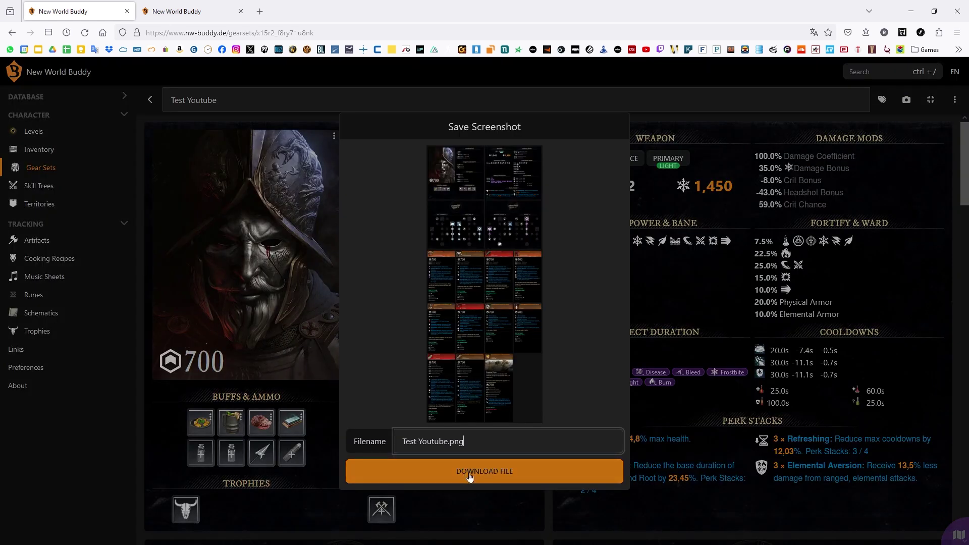
left_click(473, 472)
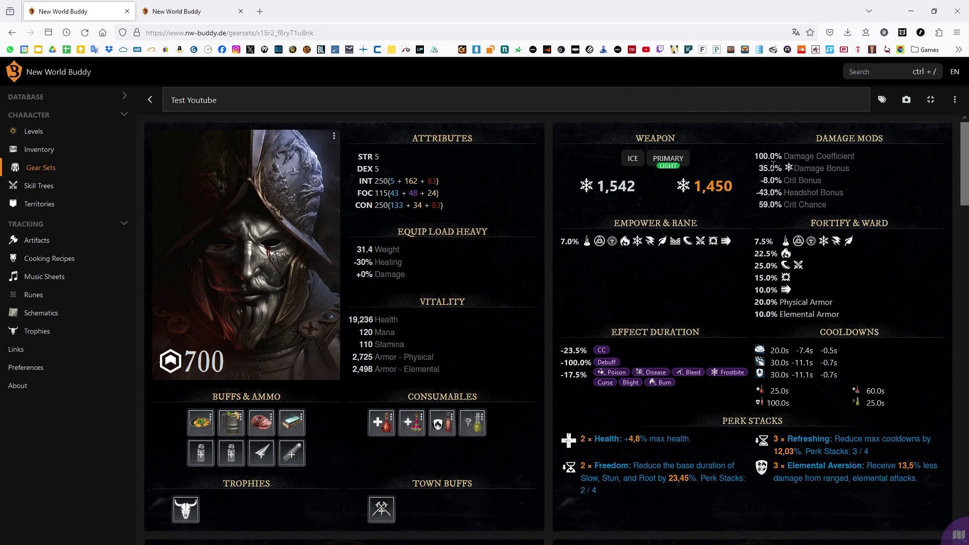
scroll(454, 265, "down", 5)
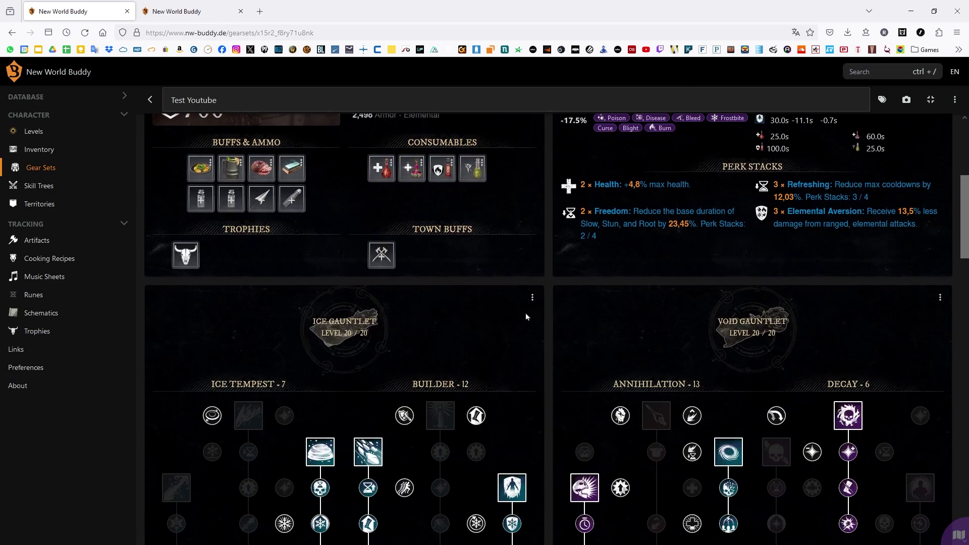
scroll(531, 315, "down", 8)
scroll(643, 363, "down", 5)
scroll(687, 391, "down", 2)
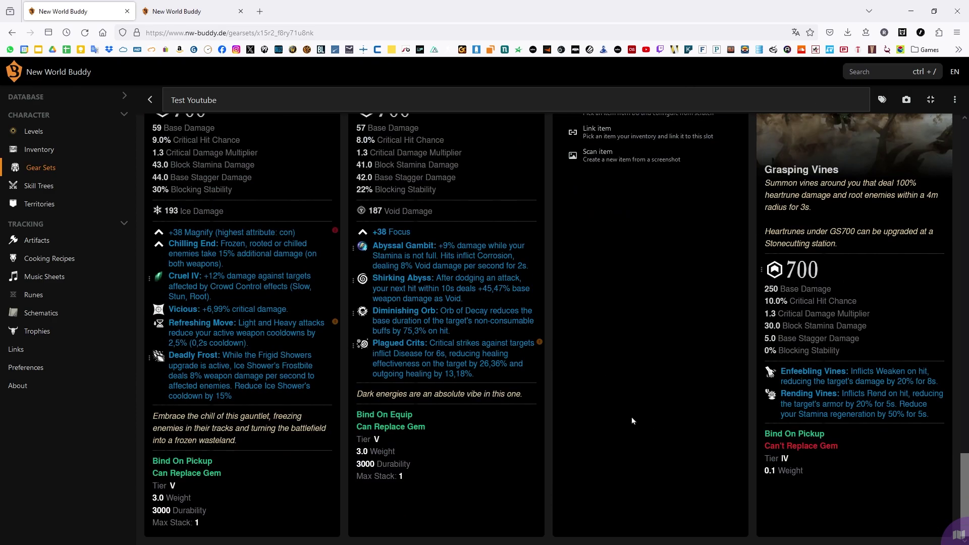
scroll(581, 441, "up", 6)
scroll(580, 441, "up", 8)
scroll(616, 437, "up", 6)
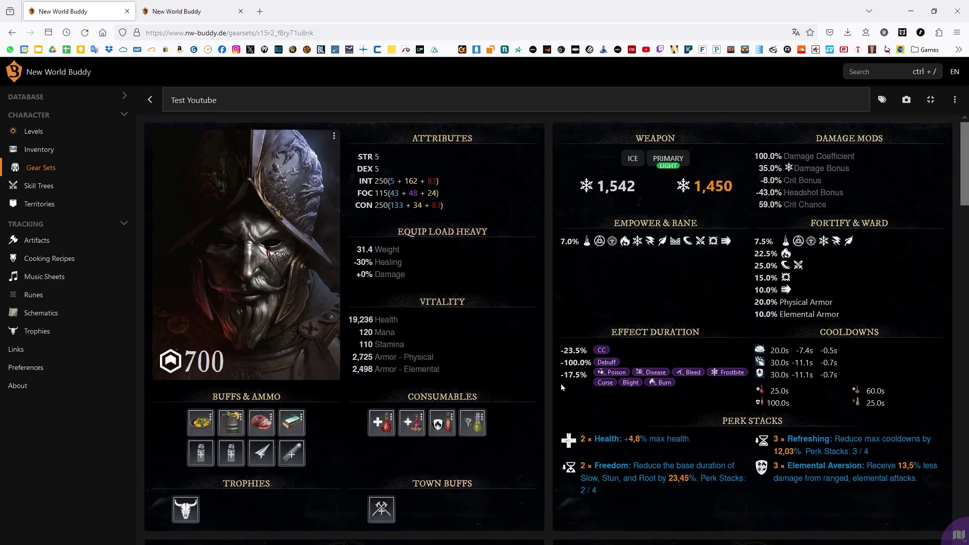
scroll(620, 369, "down", 4)
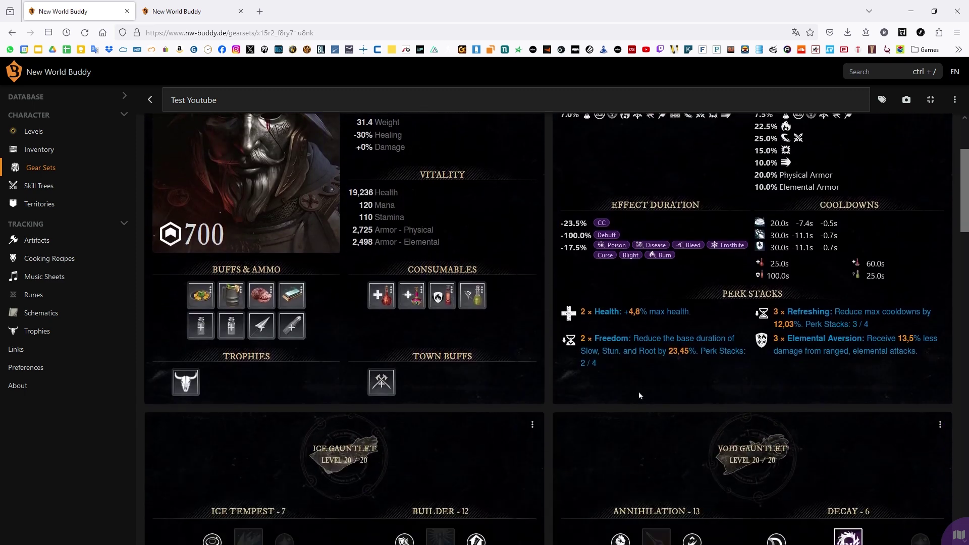